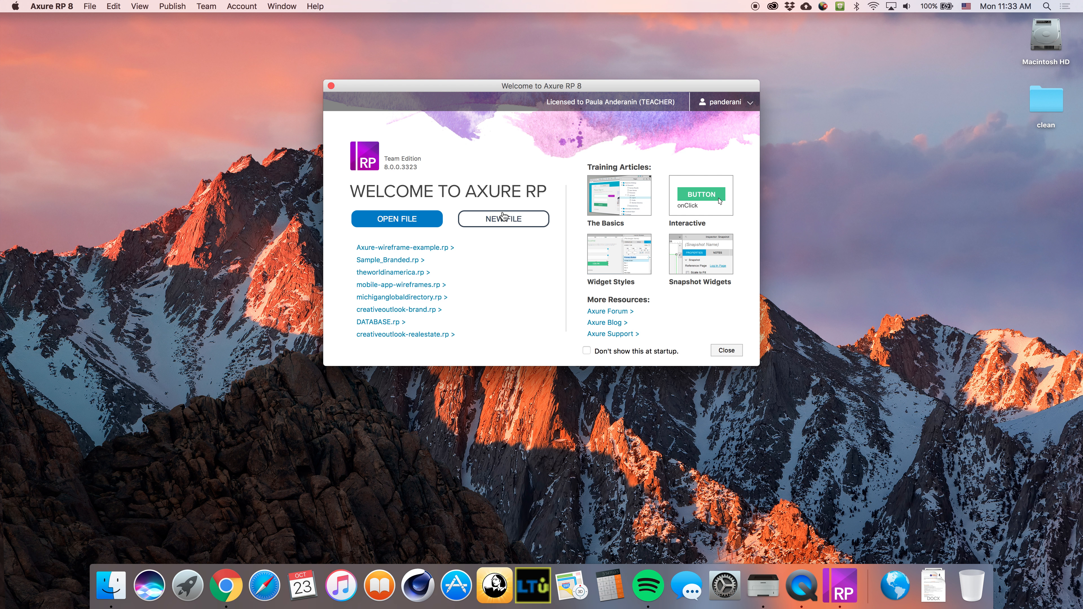
Create a new blank Axure file with a Home page and Pages 1–3
left_click(504, 218)
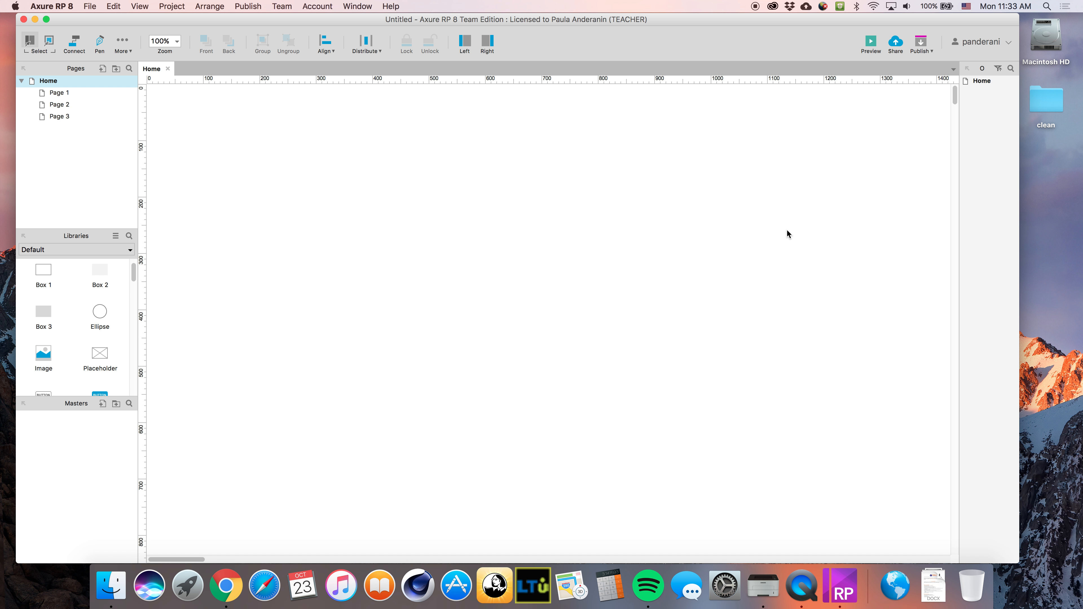
Save the project with File > Save as the author's name plus '-emergingtechnologies-website'
left_click(90, 6)
left_click(107, 85)
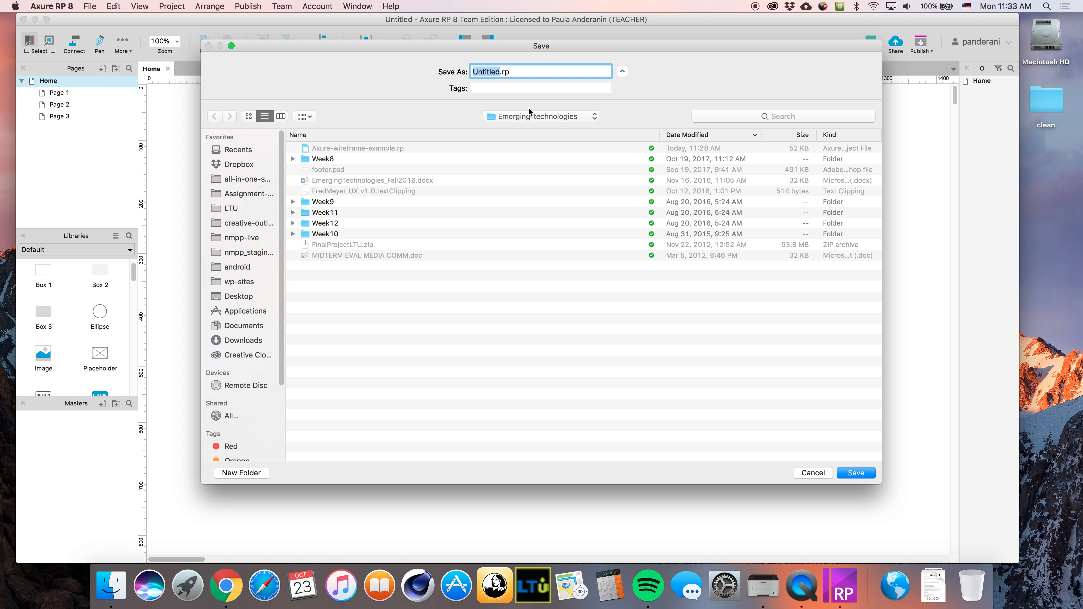
type("panderai")
key("BackSpace")
key("BackSpace")
type("anin")
type("-")
type("emerging")
type("technologies")
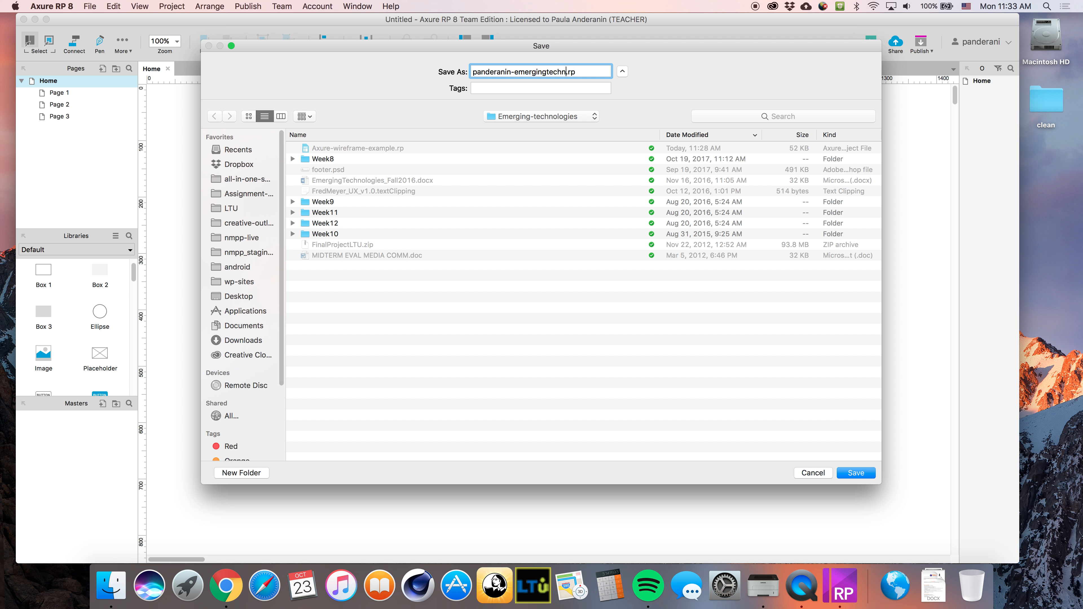
type("-website")
key("Return")
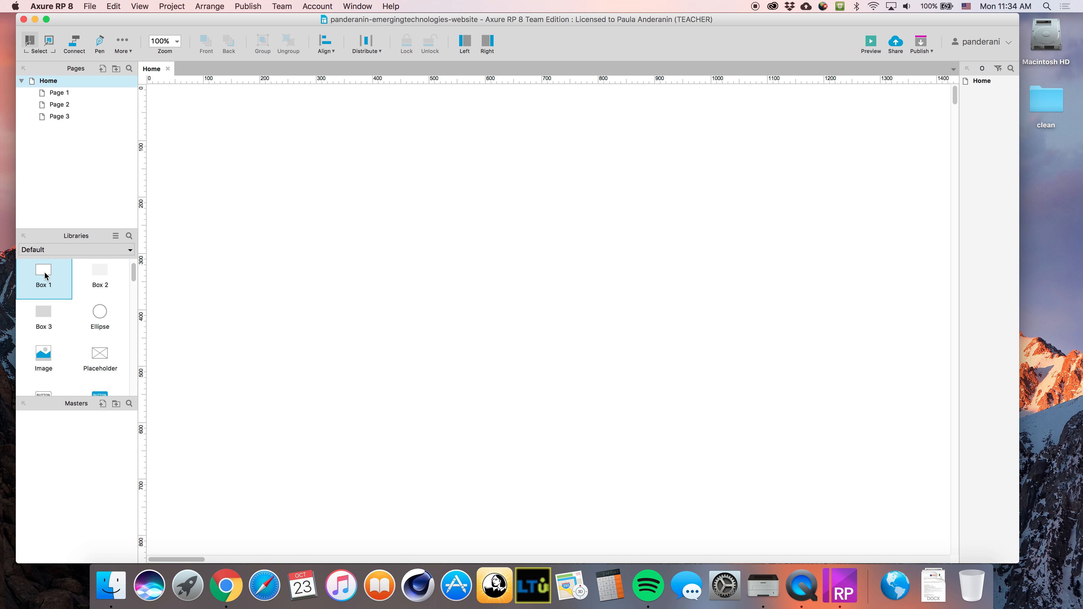
Place a Box 1 rectangle near the page top, label it LOGO, and shorten its height
left_click_drag(46, 274, 430, 98)
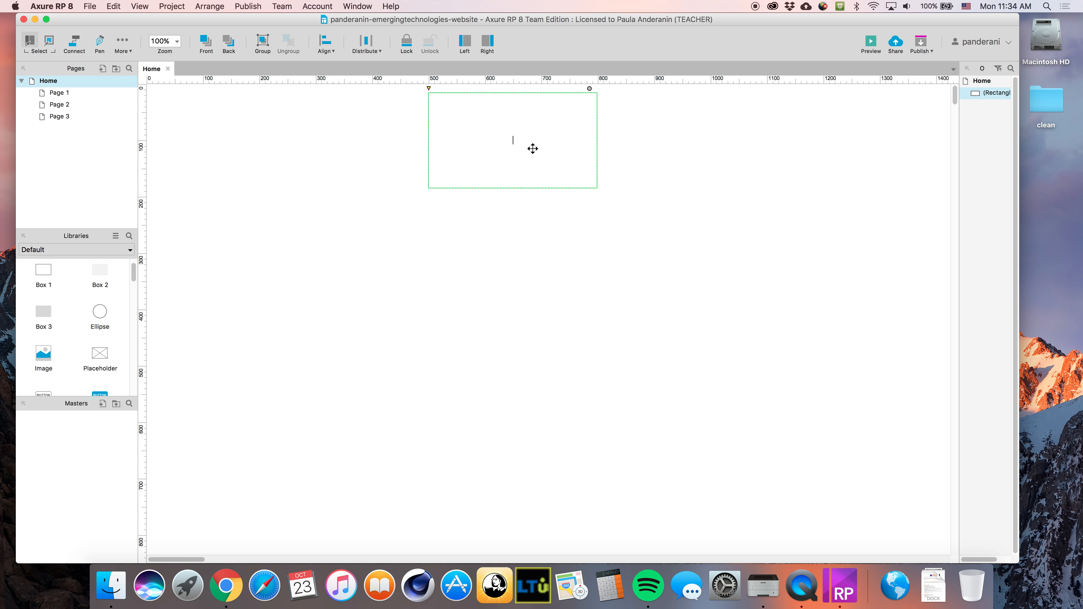
type("LOGO")
left_click(603, 151)
left_click(573, 157)
left_click_drag(513, 188, 513, 135)
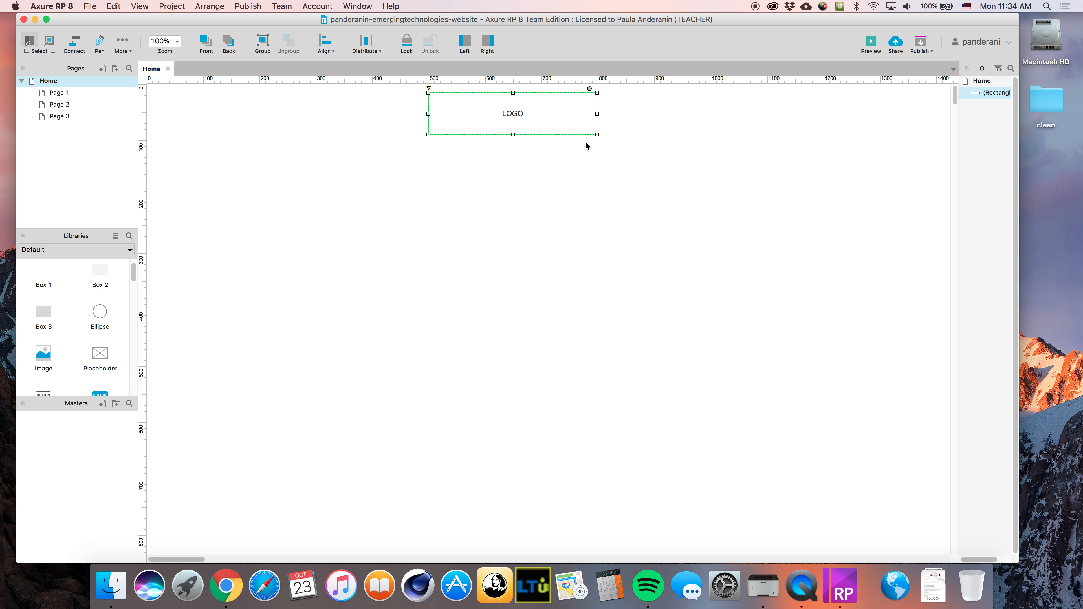
left_click(629, 152)
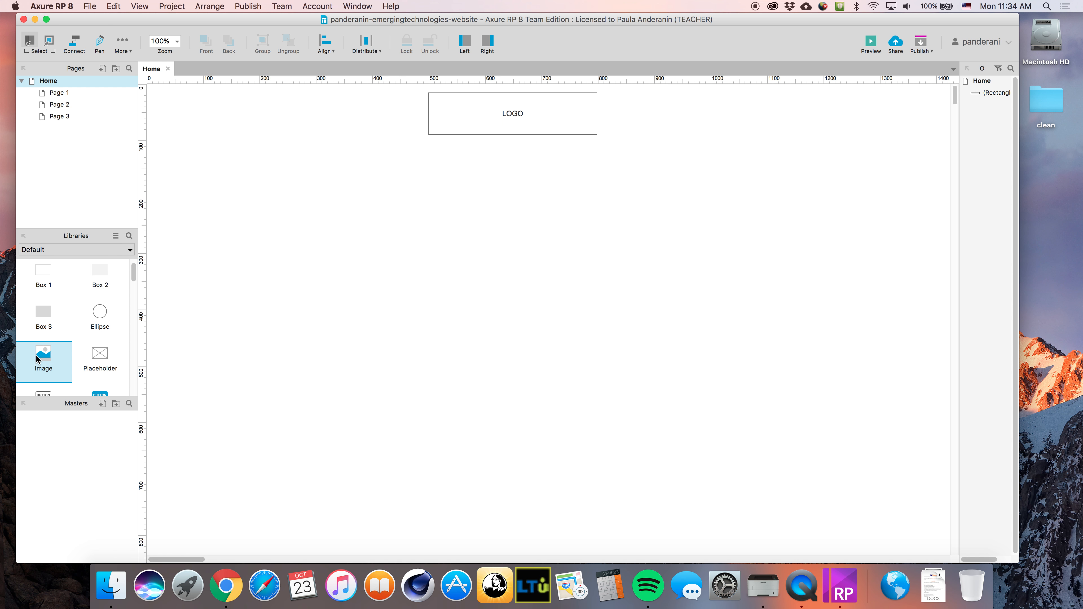
Add an Image widget below LOGO and stretch it into a wide banner
left_click_drag(42, 360, 154, 179)
left_click_drag(322, 275, 825, 373)
left_click_drag(712, 301, 729, 285)
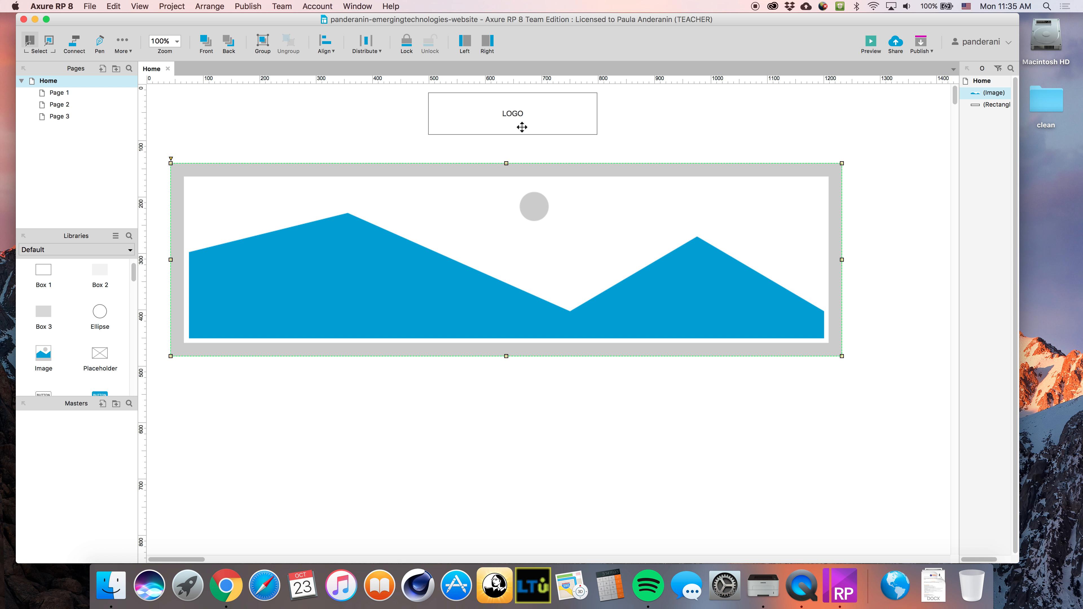
Centre-align the LOGO box horizontally over the image banner
left_click(547, 124, "shift")
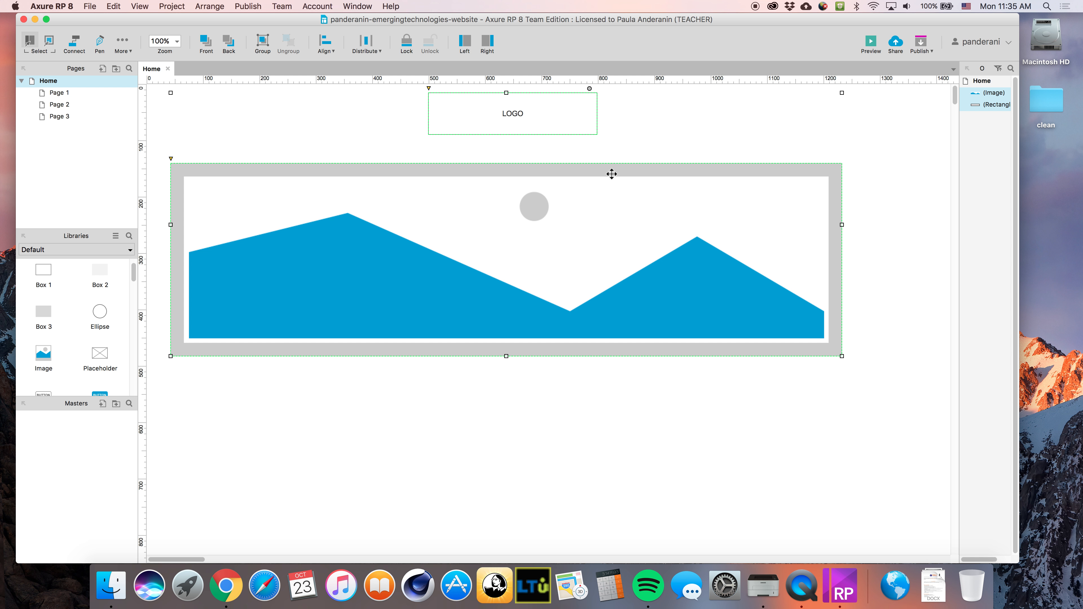
left_click(325, 42)
left_click(354, 72)
left_click(622, 444)
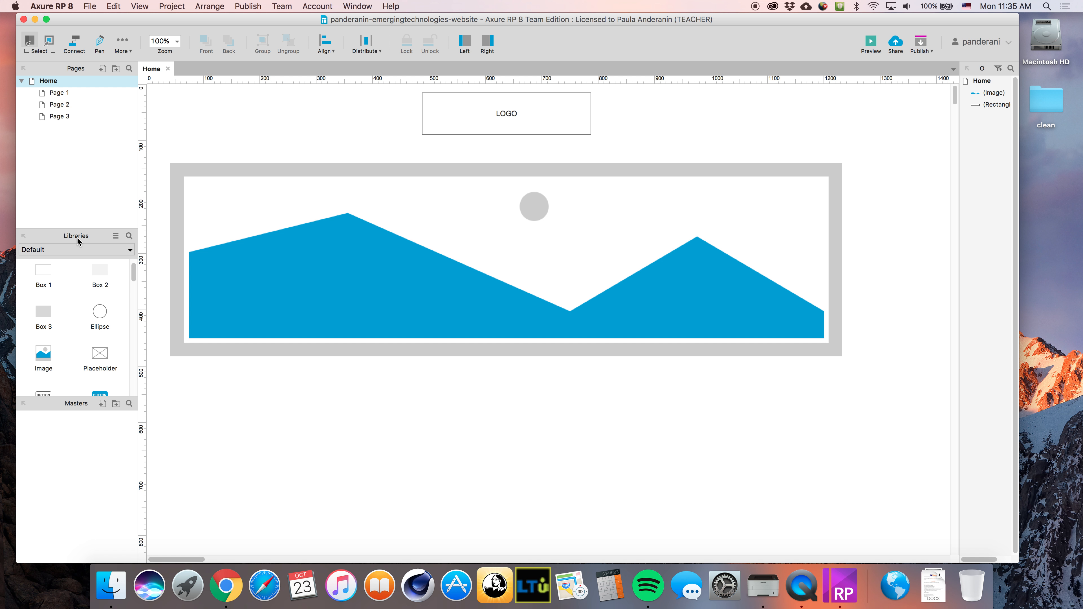
Search the library for 'menu' and place a Classic Menu - Horizontal under LOGO
left_click(129, 237)
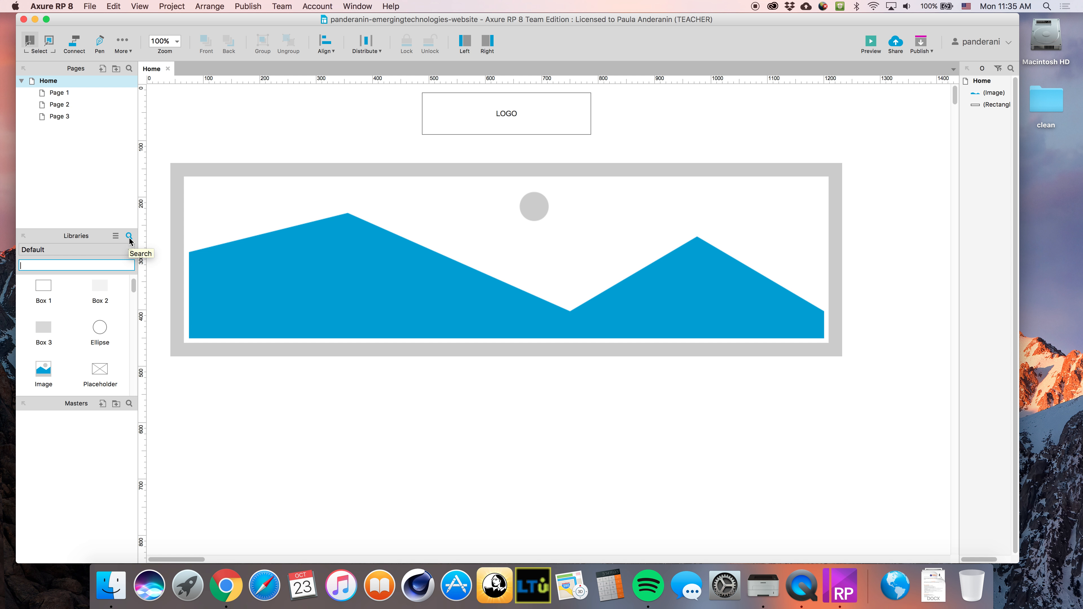
type("menu")
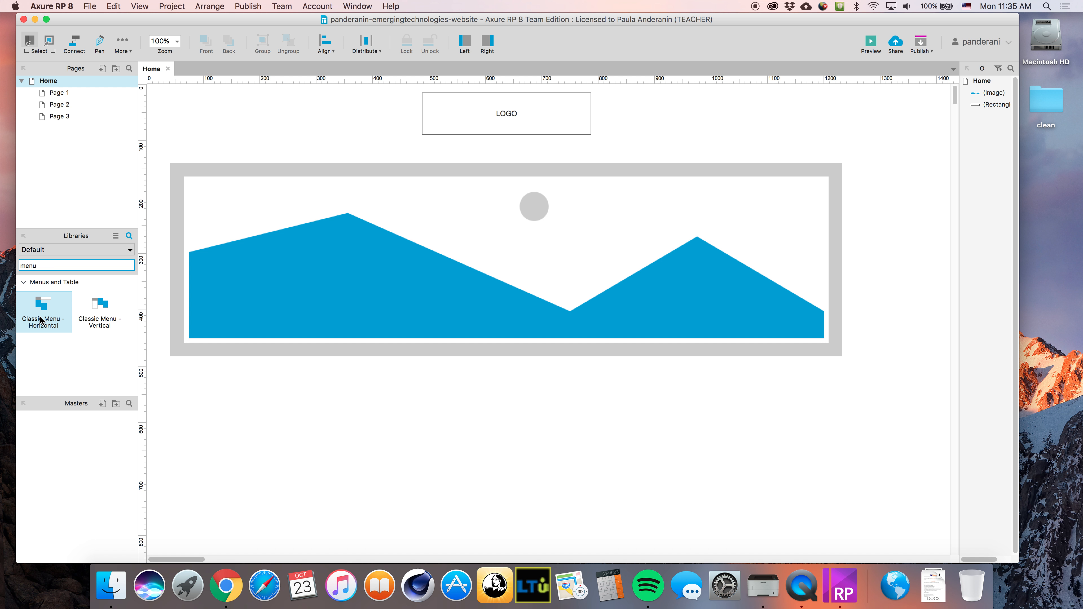
left_click_drag(41, 310, 506, 149)
Rename the three menu items to HOME, TESTIMONIAL and GALLERY
double_click(450, 148)
type("HOME")
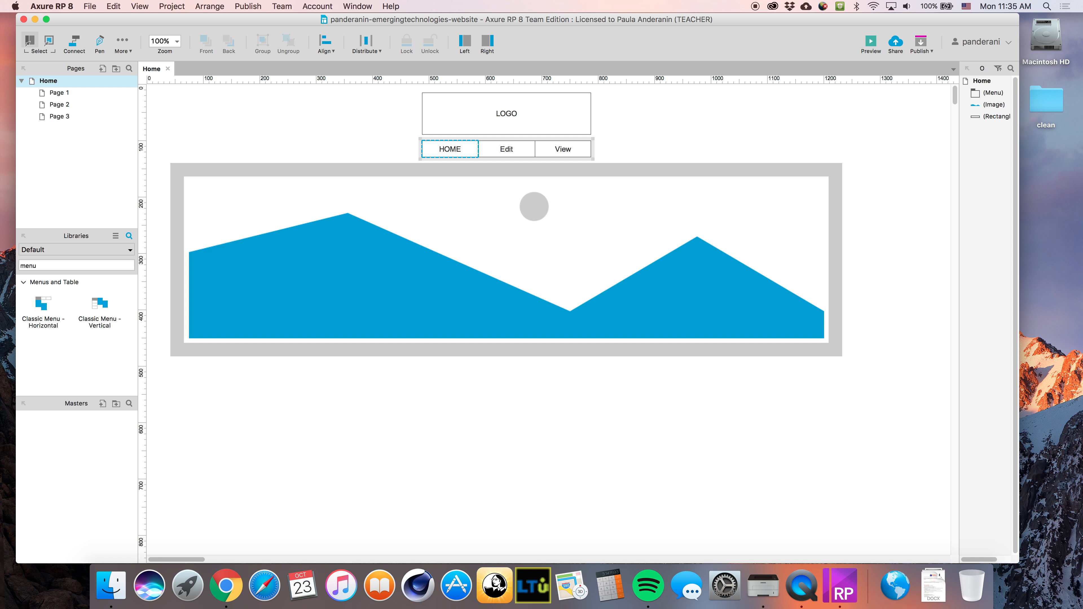
double_click(506, 149)
type("TESTIMONIAL")
double_click(563, 149)
type("GALLERY")
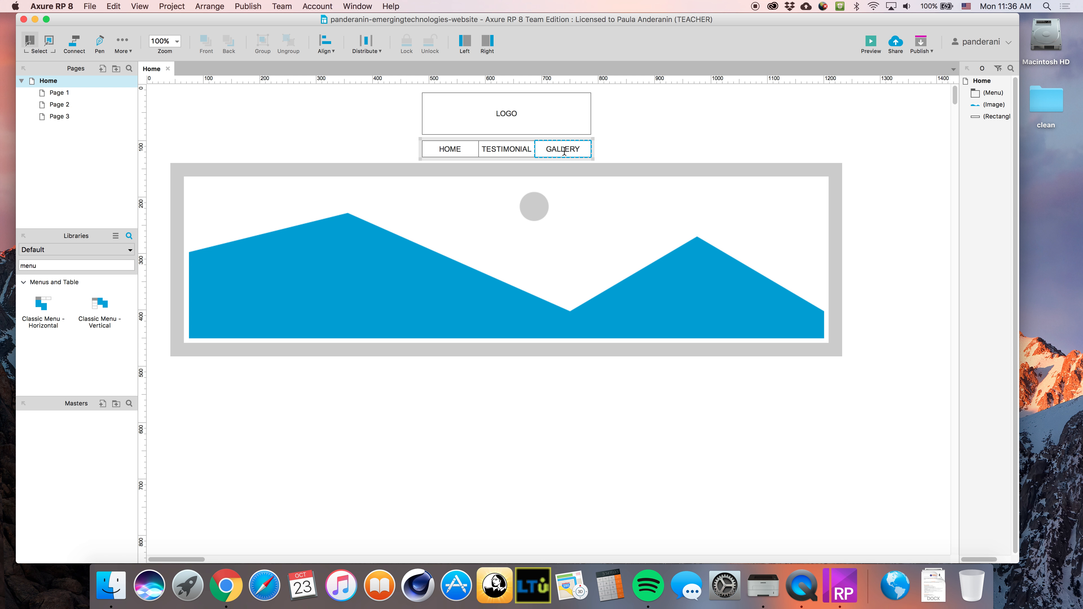
Bring up the GALLERY item's context menu with Add Menu Item After/Before
right_click(592, 153)
left_click(571, 147)
right_click(585, 143)
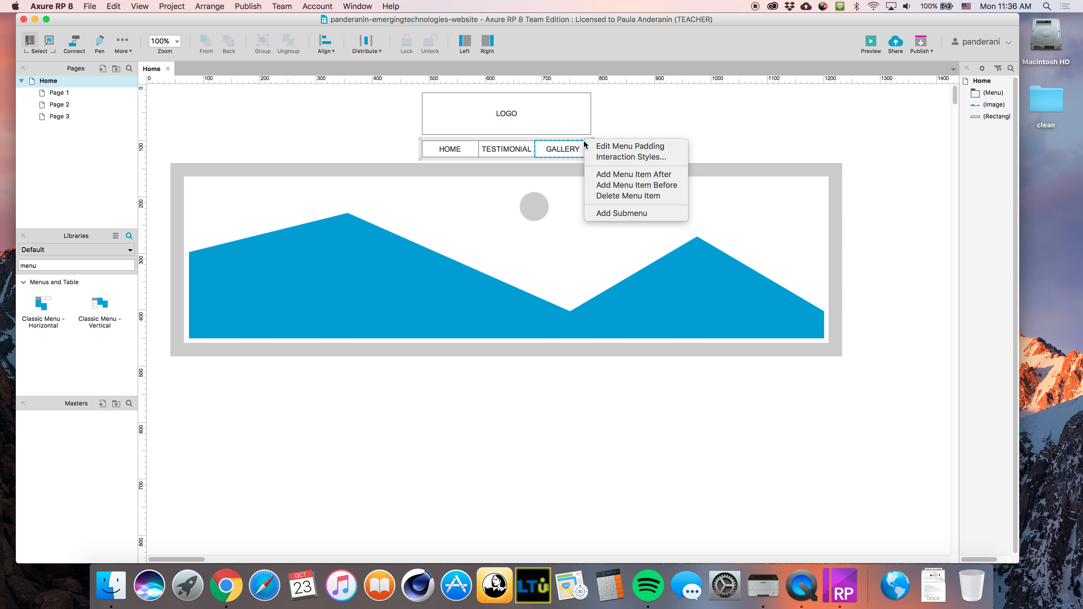
left_click(564, 129)
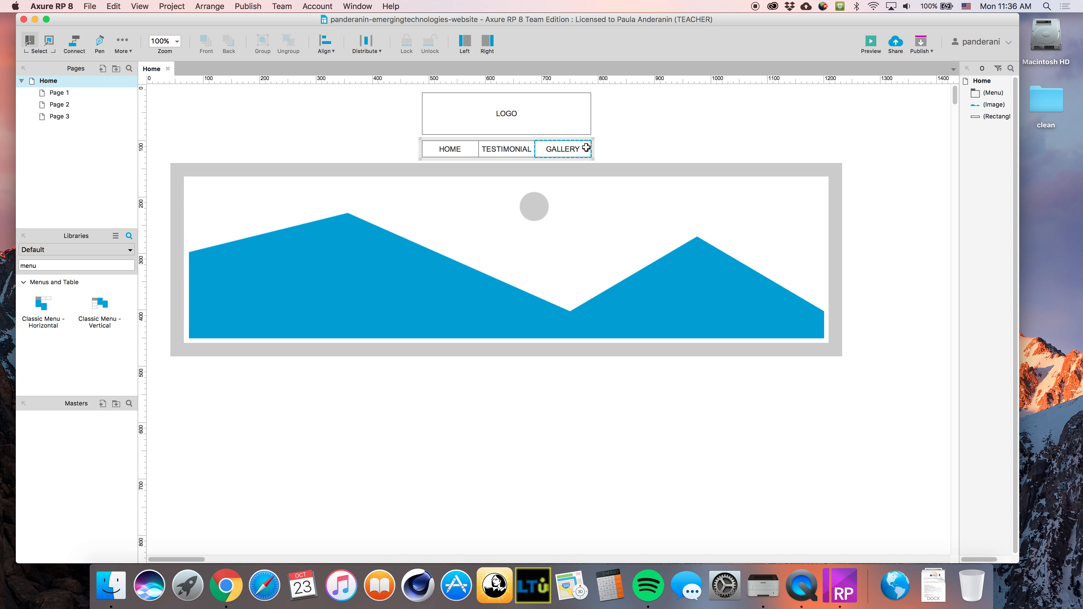
left_click(588, 139)
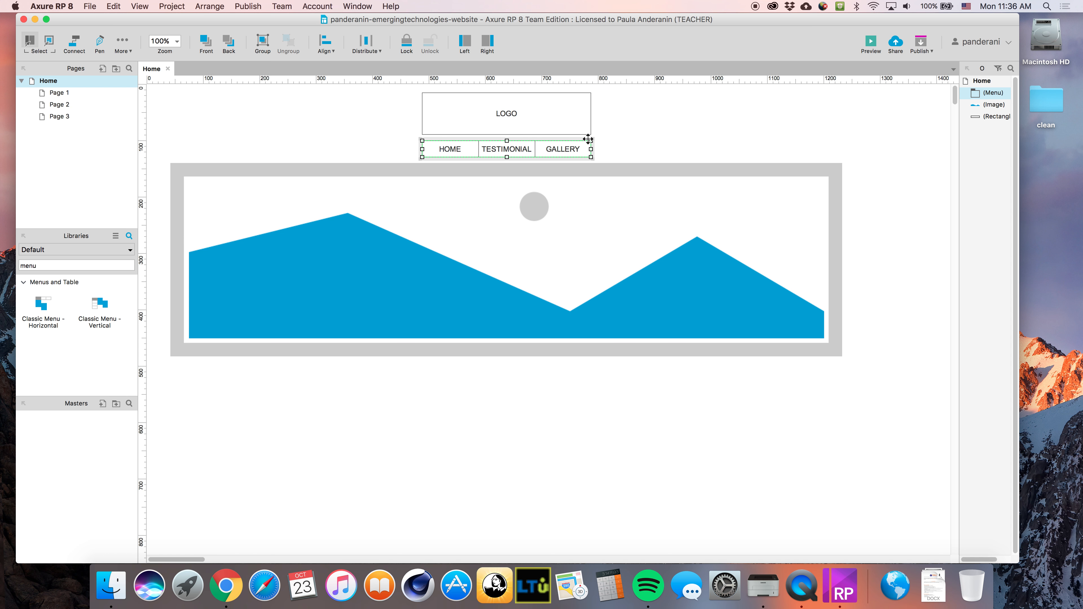
right_click(588, 138)
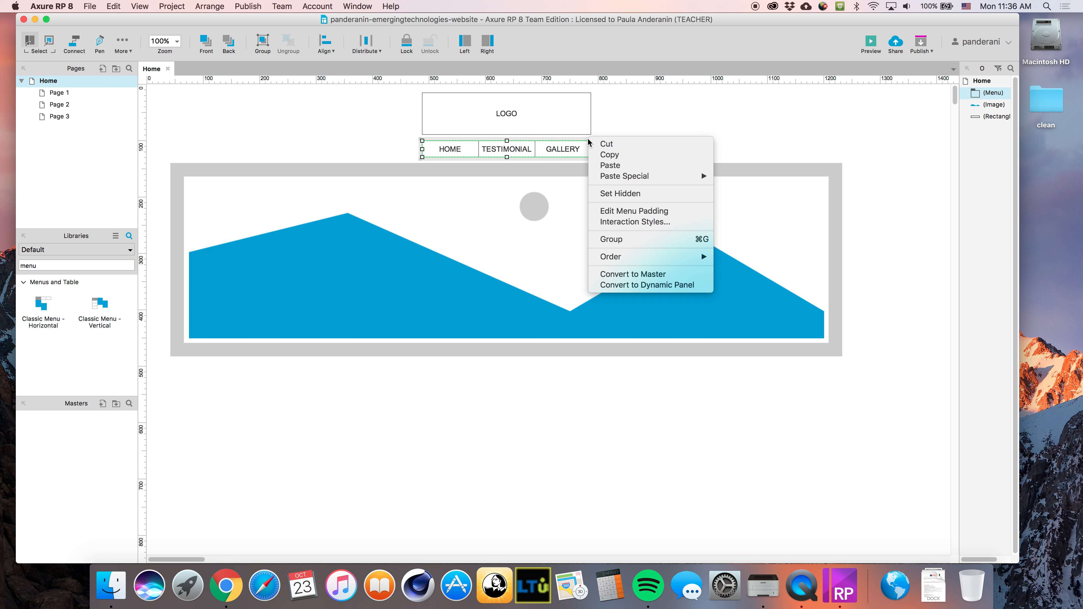
left_click(550, 140)
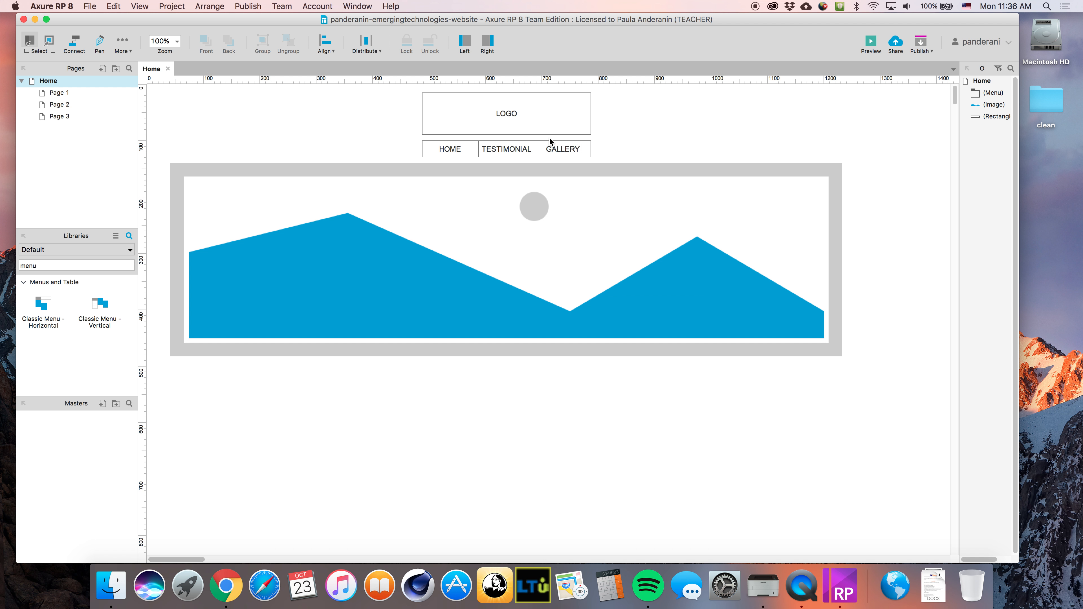
left_click(557, 142)
right_click(576, 141)
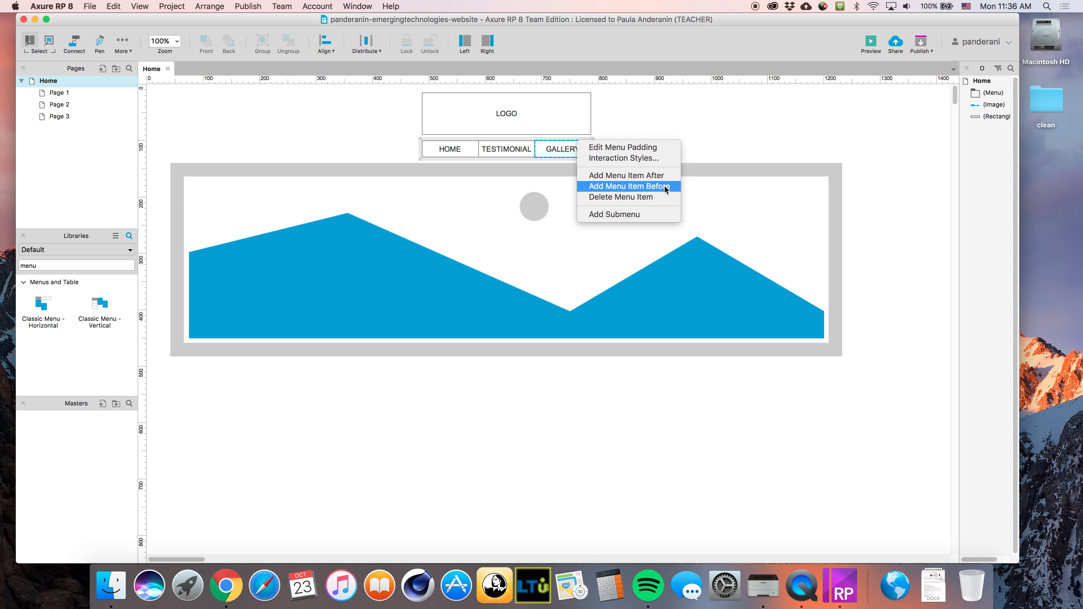
Add two menu items after GALLERY, naming them BIO and OVERVIEW
left_click(648, 177)
double_click(612, 150)
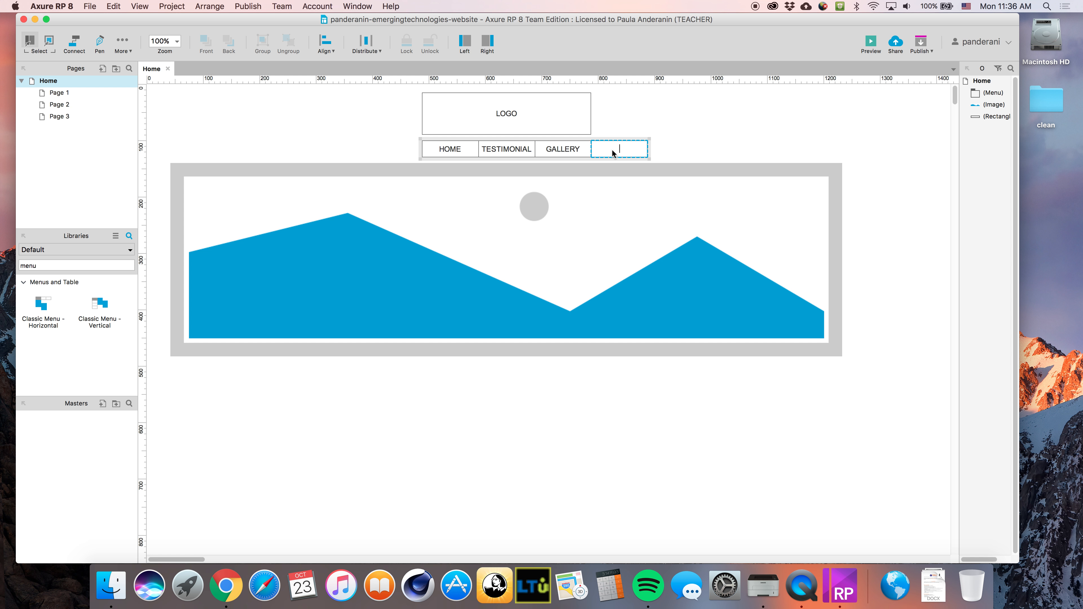
type("BIO")
right_click(625, 149)
left_click(665, 175)
double_click(668, 149)
type("B")
key("BackSpace")
type("OVERVIEW")
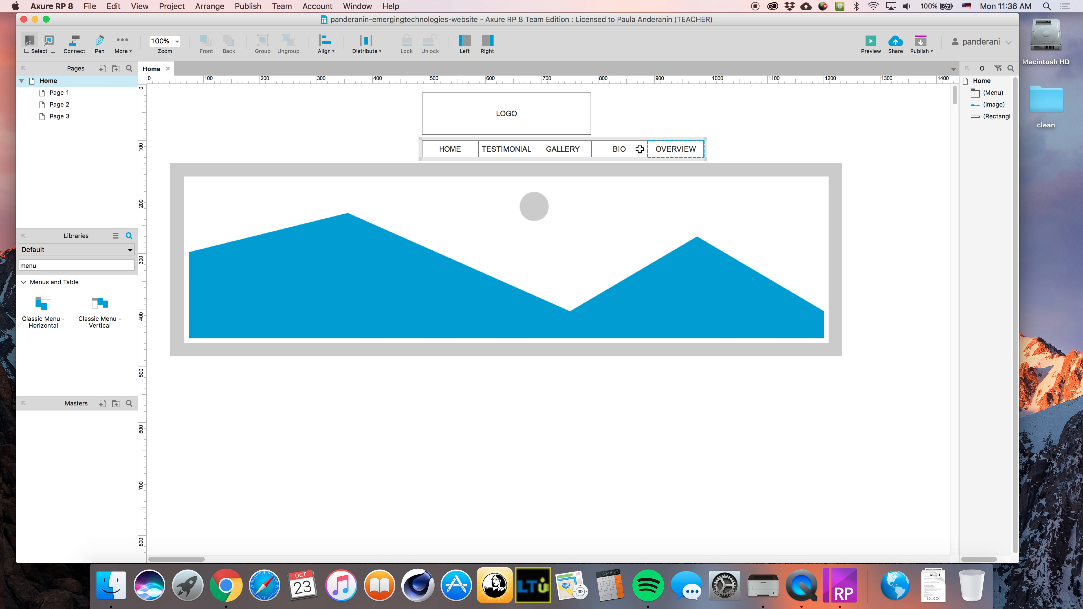
left_click(515, 149)
Rename the items to OVERVIEW, BENEFITS and ABOUT THE SCHOOL
double_click(514, 148)
type("OVERVIEW")
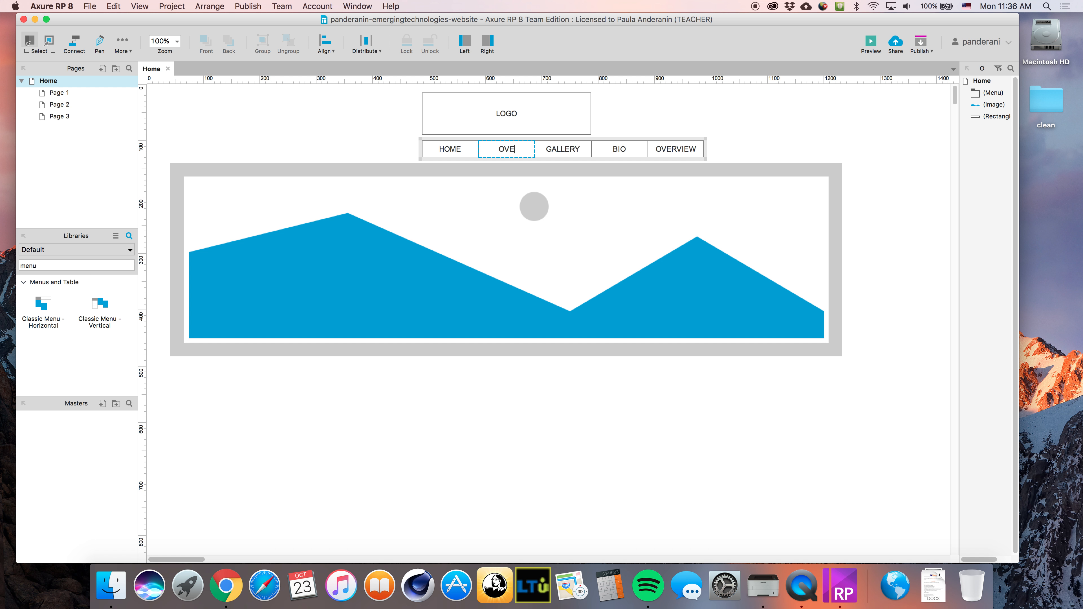
left_click(554, 149)
double_click(571, 149)
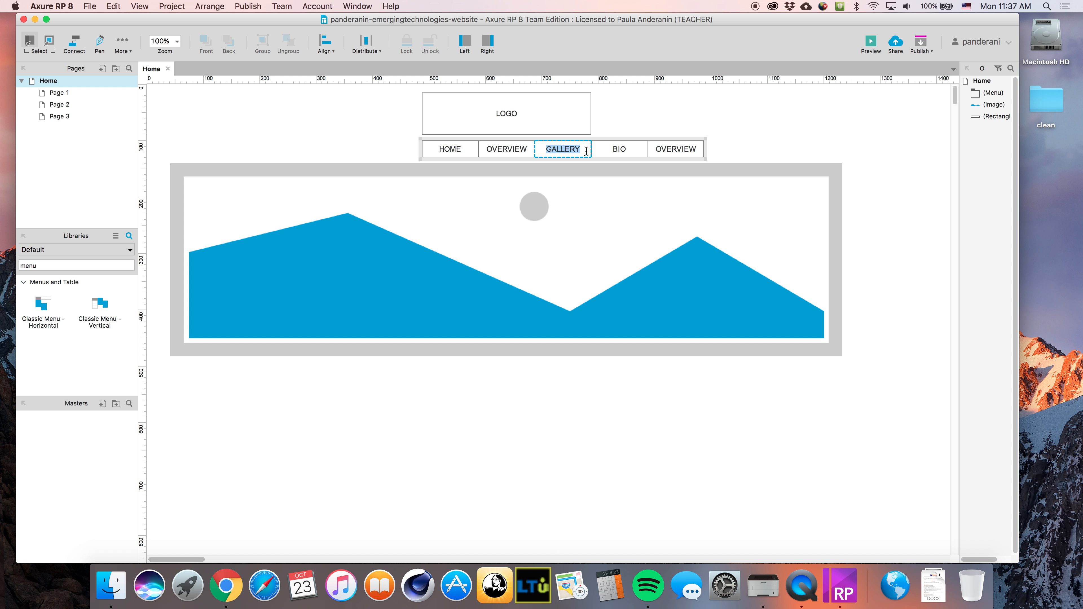
left_click(617, 150)
left_click(664, 151)
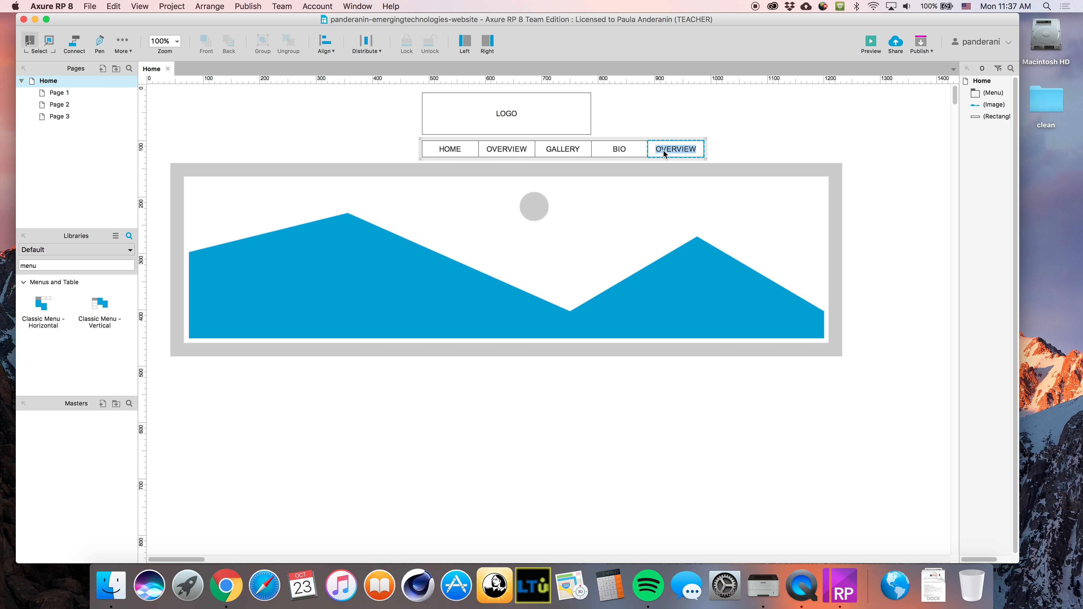
double_click(564, 149)
type("BENEFITS")
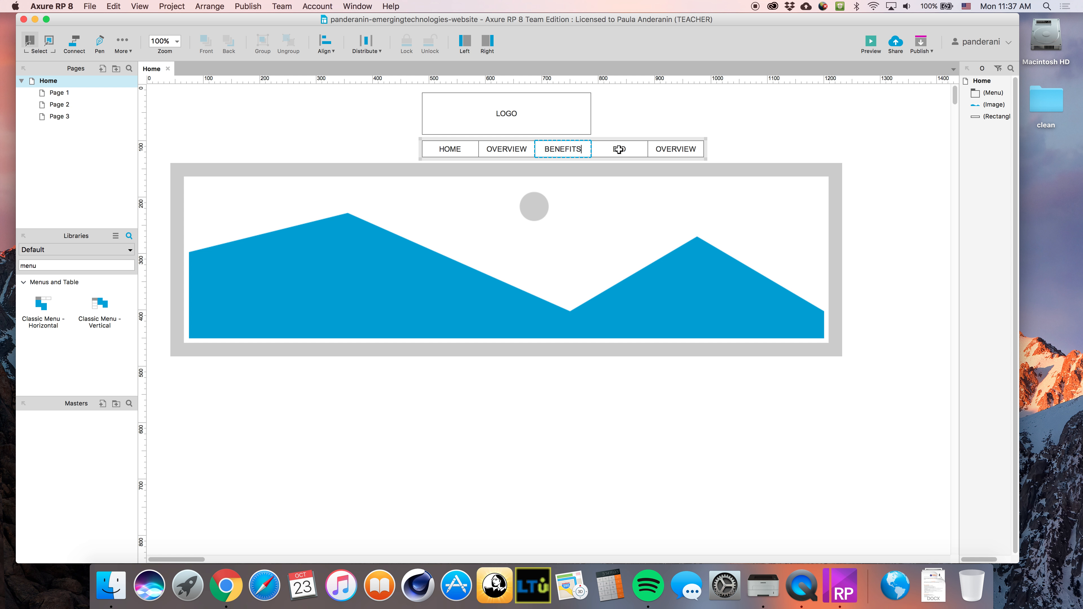
left_click(678, 149)
type("ABOUT TH")
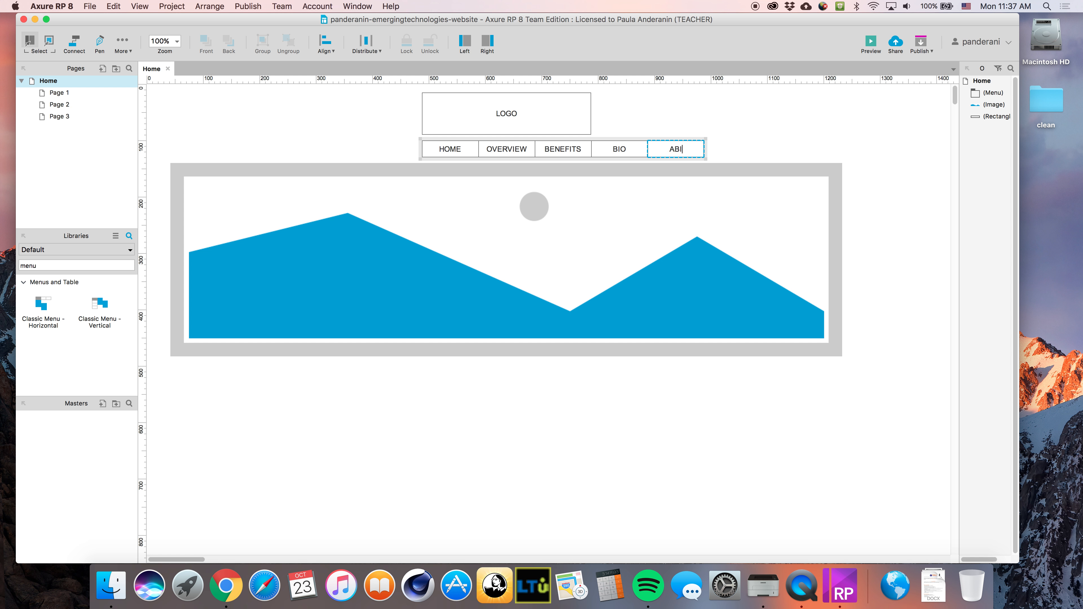
type("E SCHOOL")
left_click(704, 150)
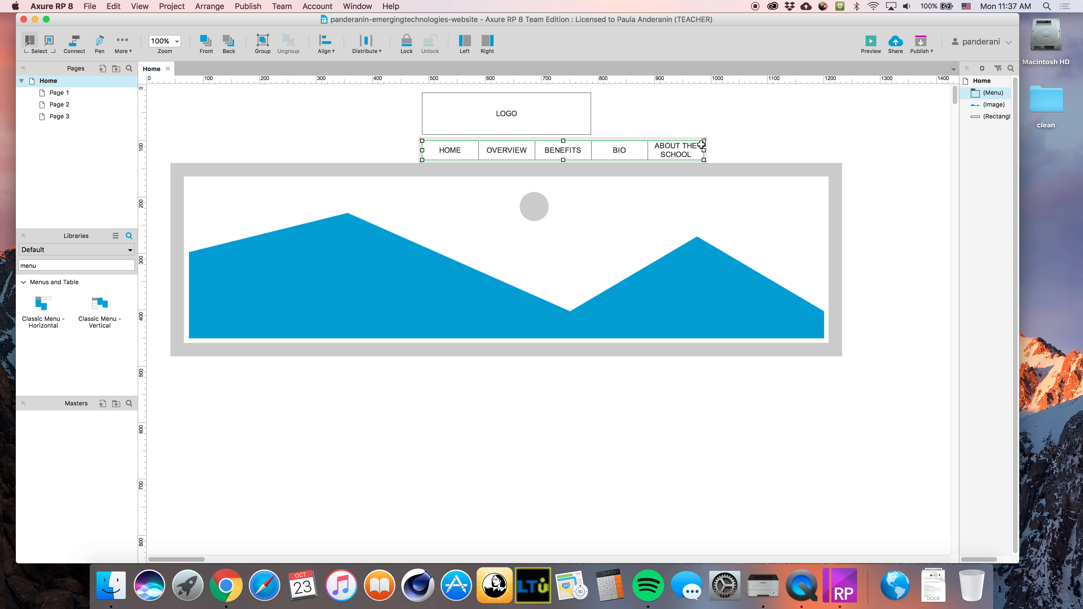
Add a final CONTACT item and shift the whole menu left under LOGO
right_click(701, 145)
left_click(750, 178)
type("CO")
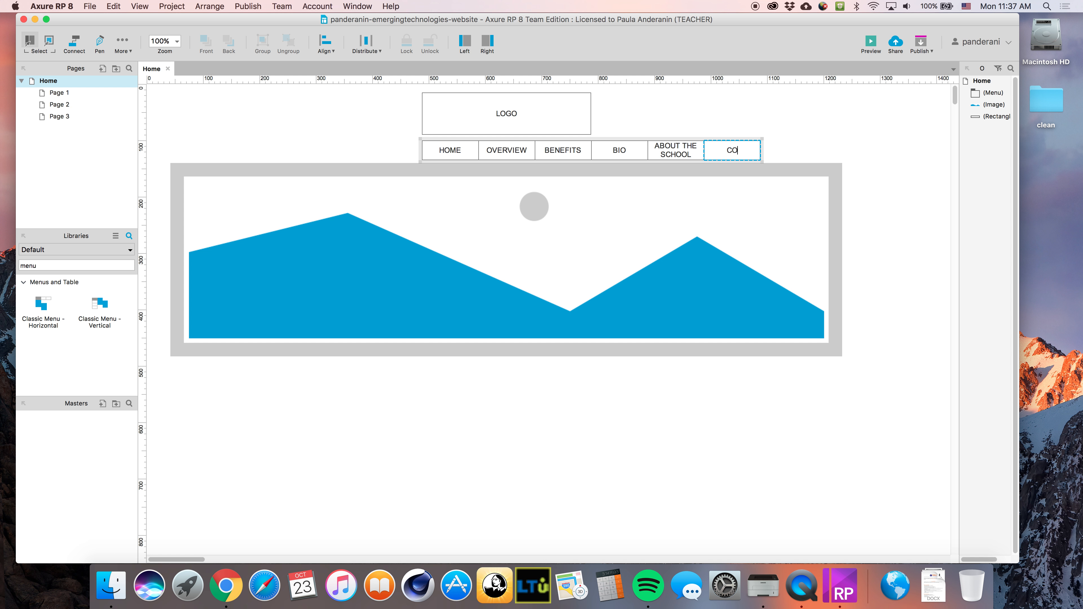
type("NTACT")
left_click(486, 148)
left_click(427, 149)
left_click_drag(437, 138, 391, 142)
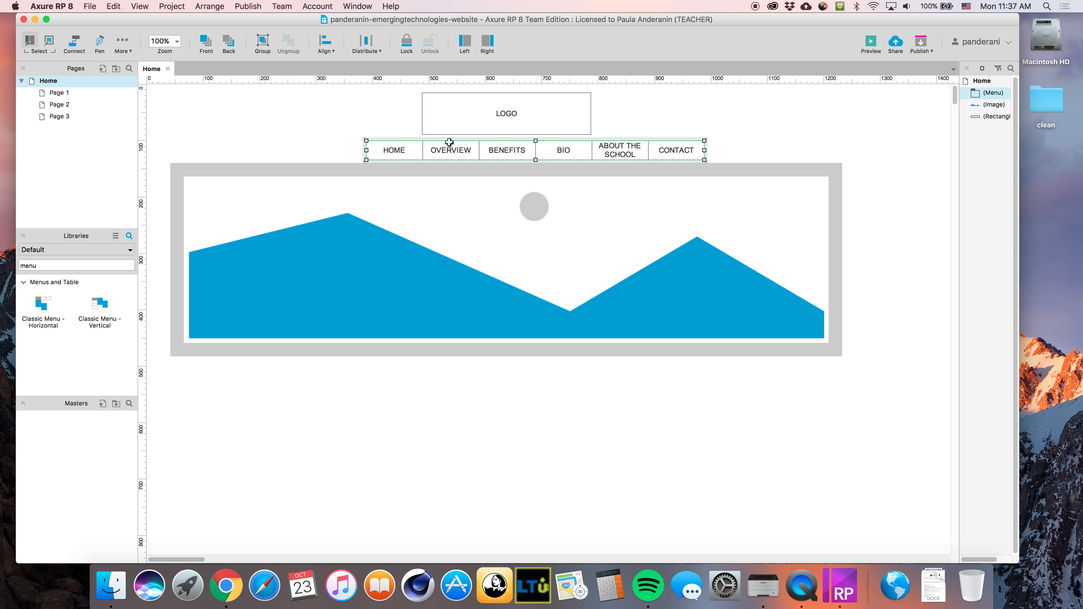
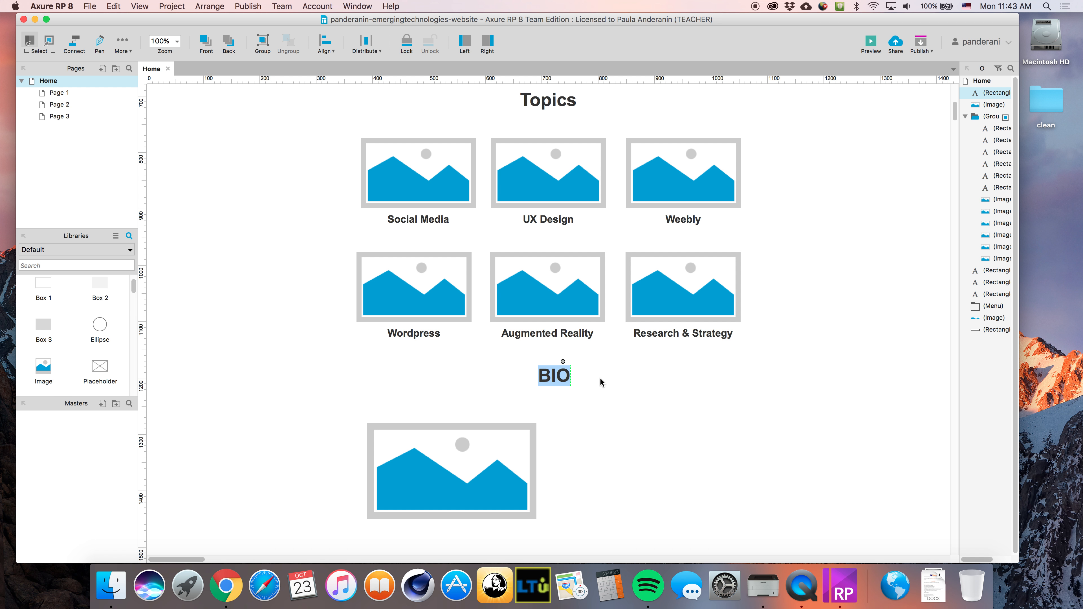
Move the Bio heading lower and enlarge the Bio image
left_click(606, 456)
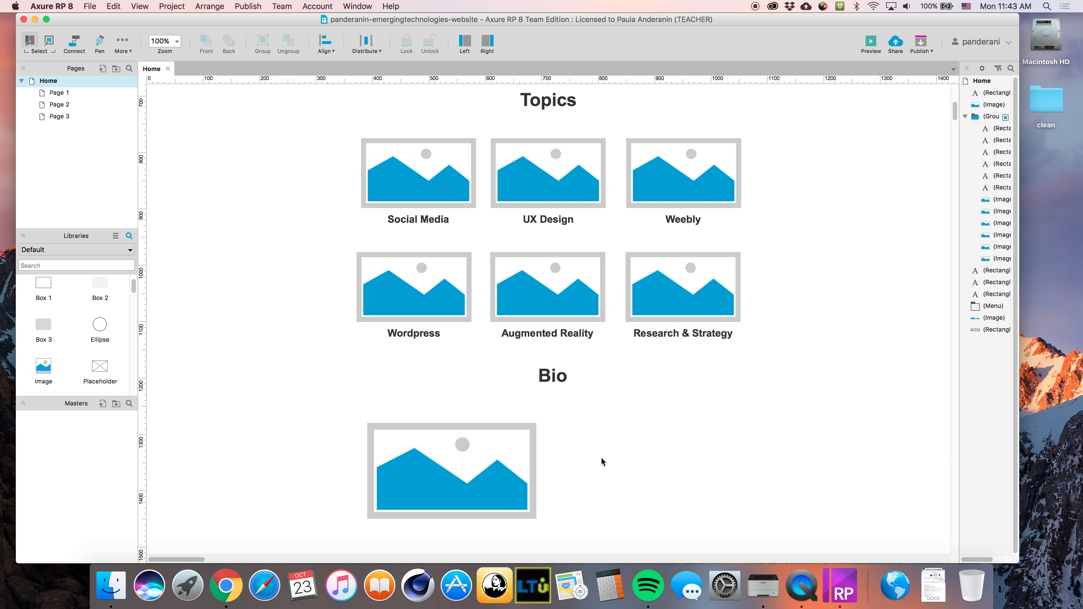
scroll(602, 460, "down", 2)
left_click_drag(555, 346, 554, 370)
left_click(646, 426)
scroll(379, 402, "down", 3)
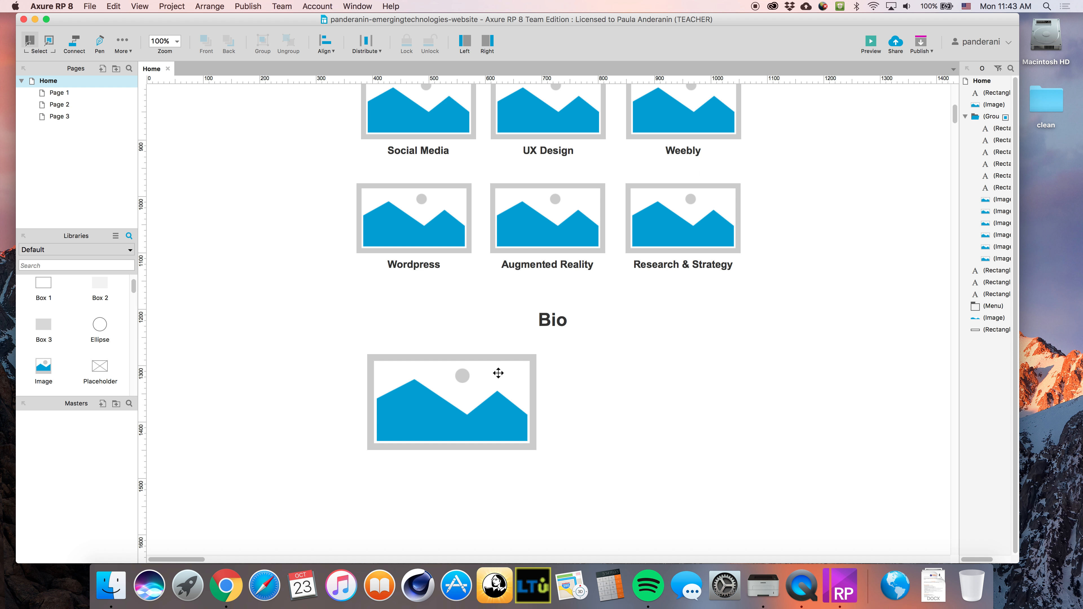
left_click(496, 369)
left_click_drag(536, 450, 531, 484)
left_click(583, 475)
scroll(64, 324, "up", 1)
scroll(86, 341, "down", 8)
Place a widened lorem ipsum paragraph lower down beside the Bio image
left_click_drag(100, 294, 558, 349)
left_click_drag(728, 424, 741, 435)
double_click(684, 404)
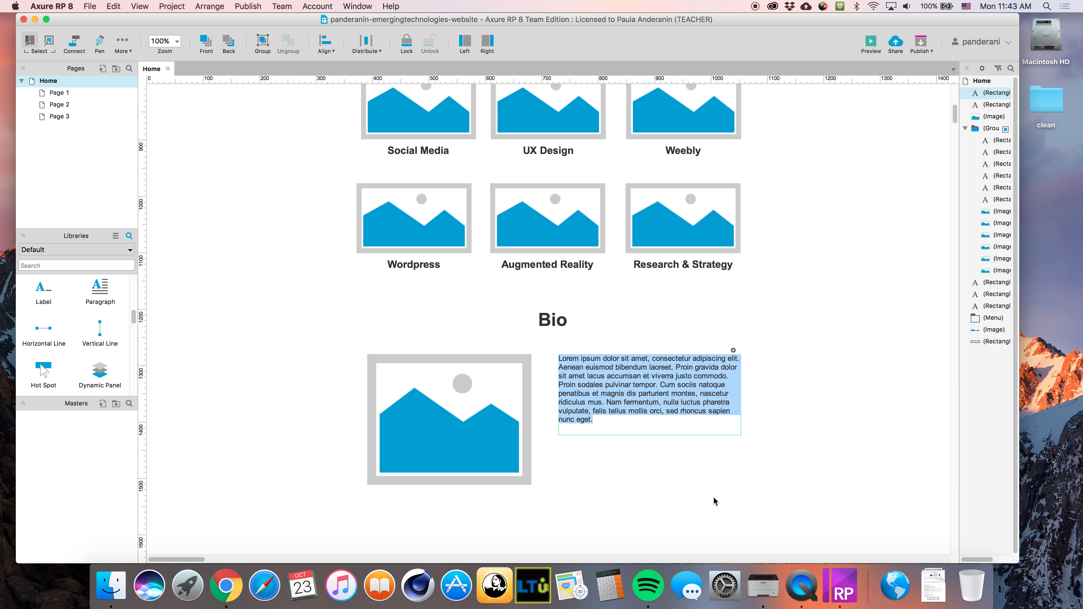
left_click(661, 444)
left_click(617, 396)
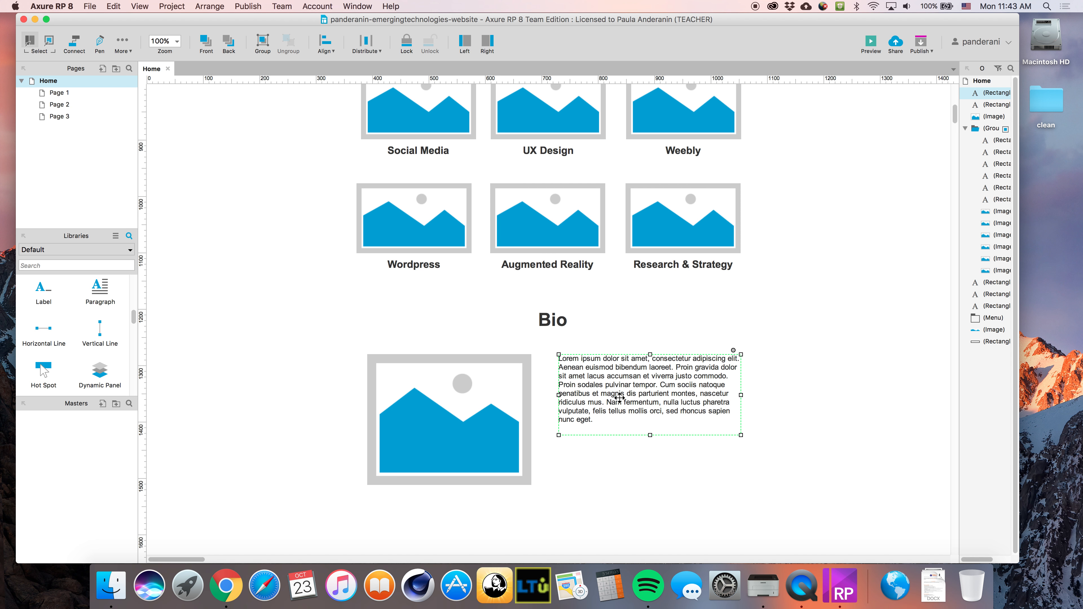
left_click_drag(608, 393, 605, 435)
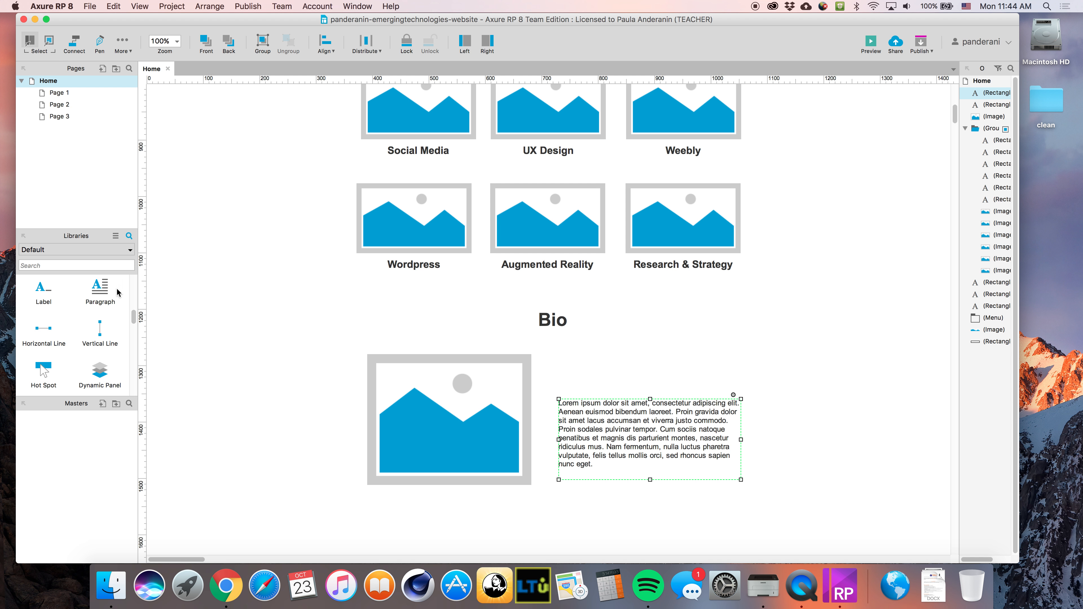
scroll(98, 367, "down", 2)
Add a Heading 2 above the paragraph reading 'First Name & Last Name'
left_click(63, 263)
scroll(100, 342, "up", 5)
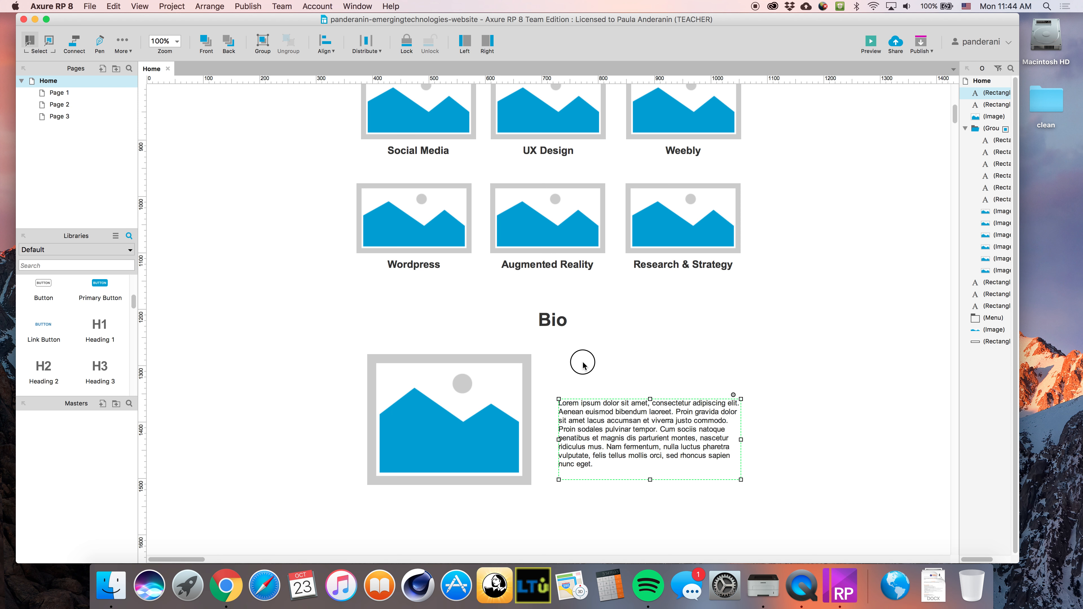
left_click_drag(43, 366, 557, 367)
double_click(611, 378)
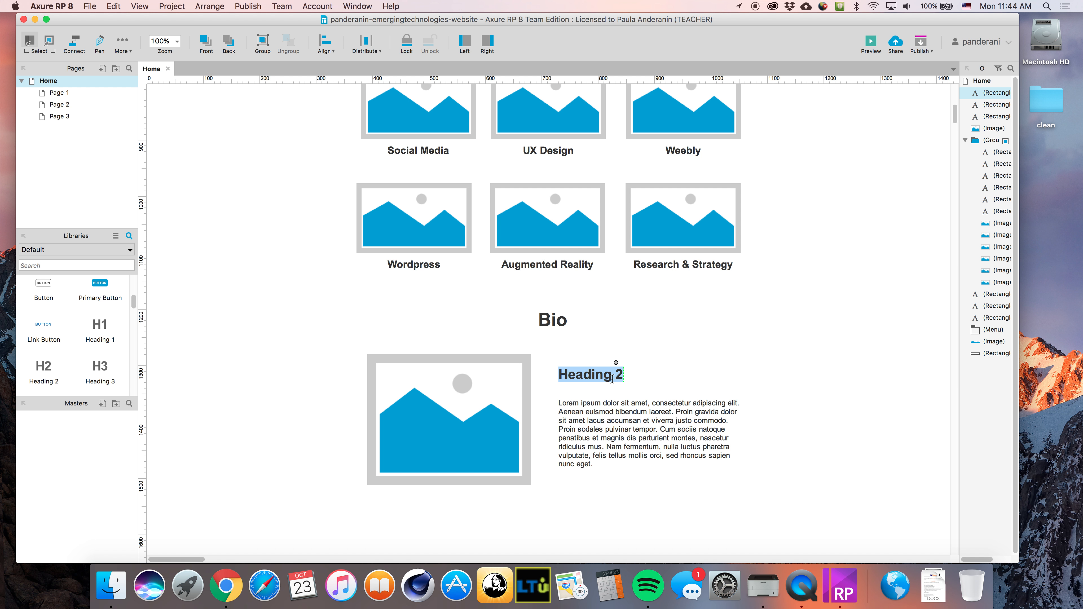
type("First")
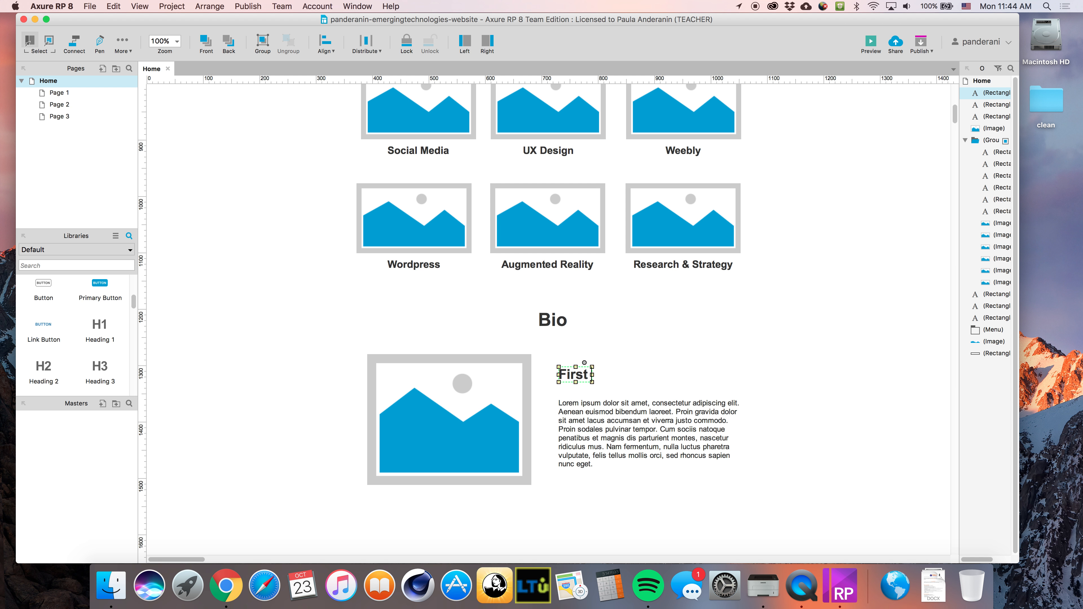
type(" Name &")
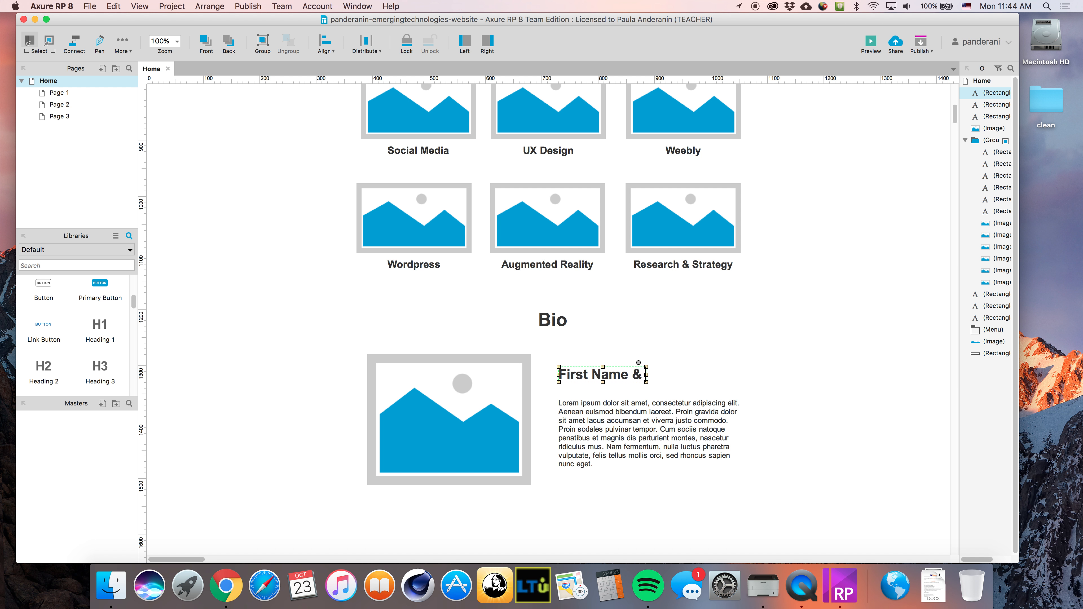
type(" Last Name")
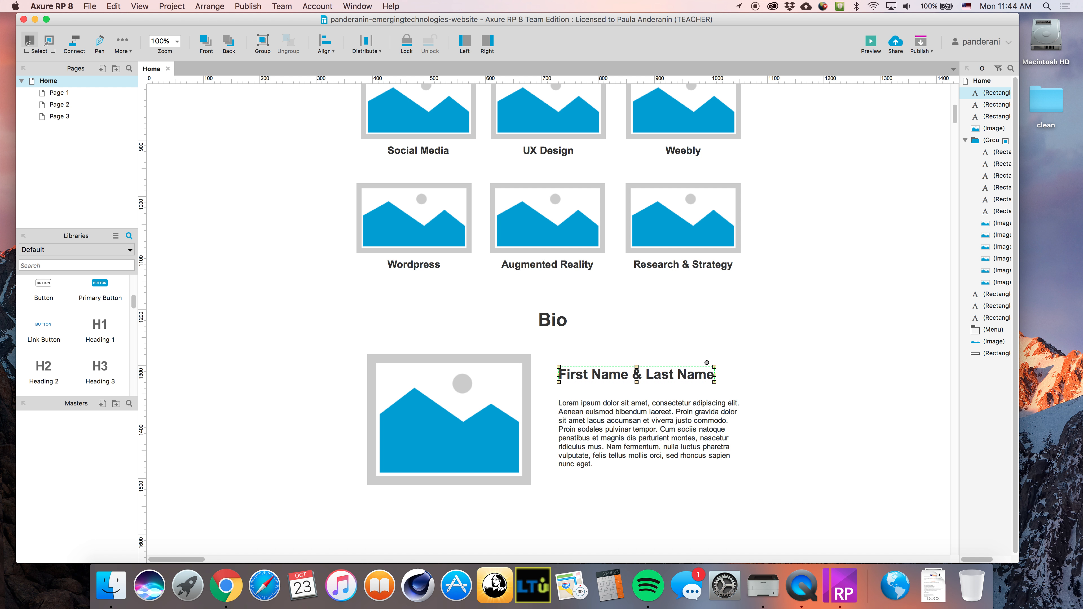
left_click(744, 379)
scroll(671, 464, "down", 2)
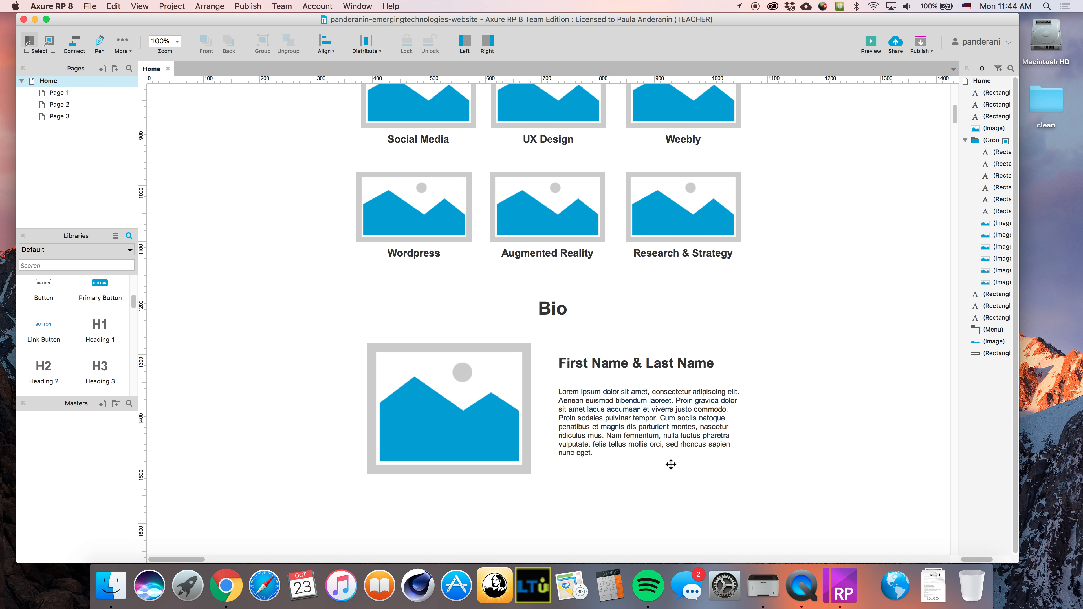
scroll(670, 464, "down", 5)
scroll(539, 387, "down", 2)
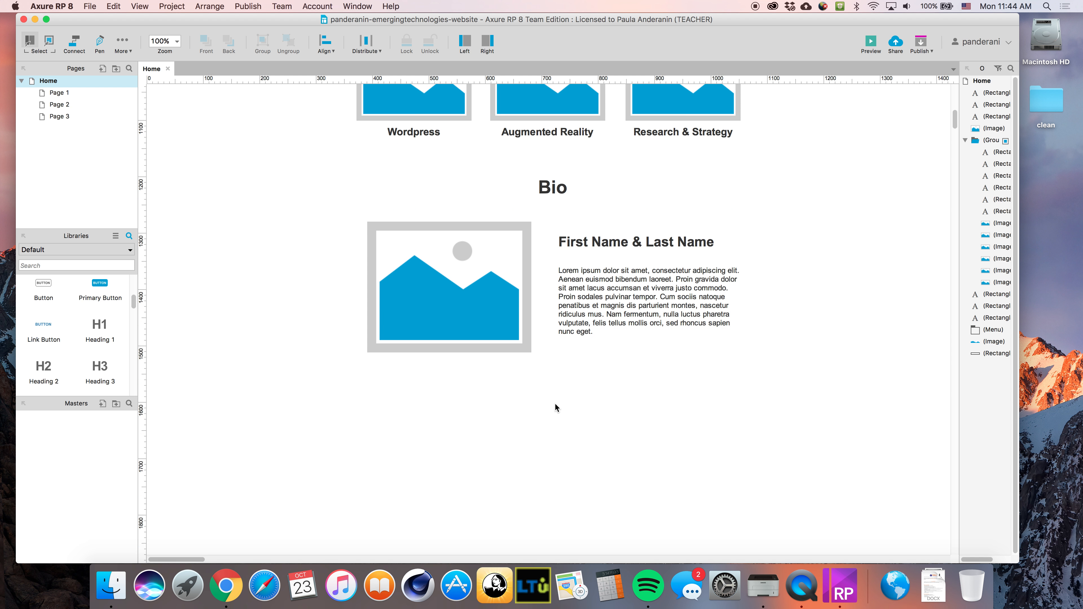
left_click(548, 183)
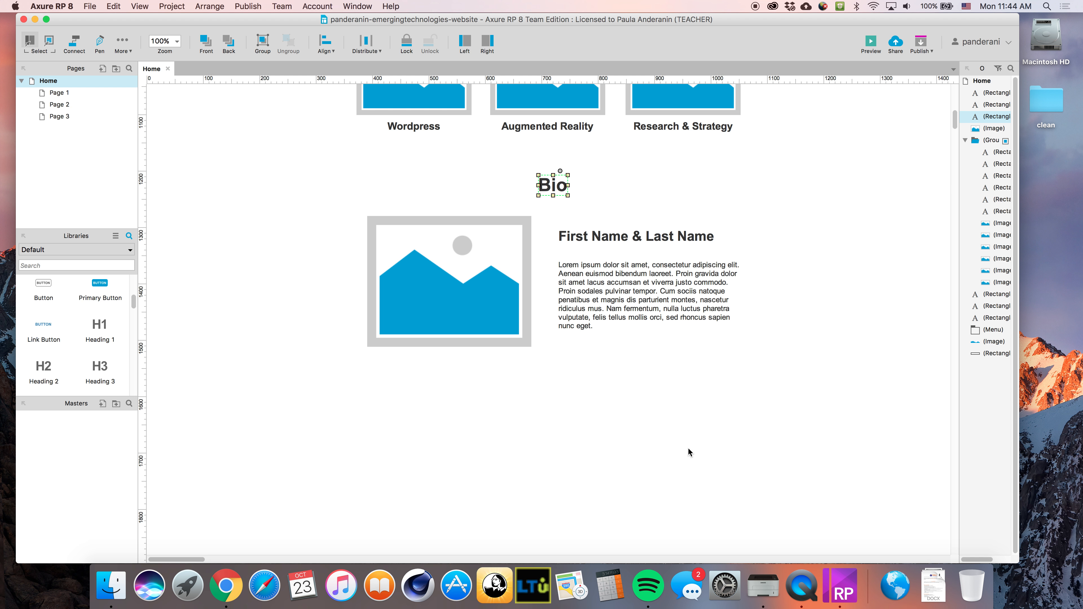
left_click(673, 453)
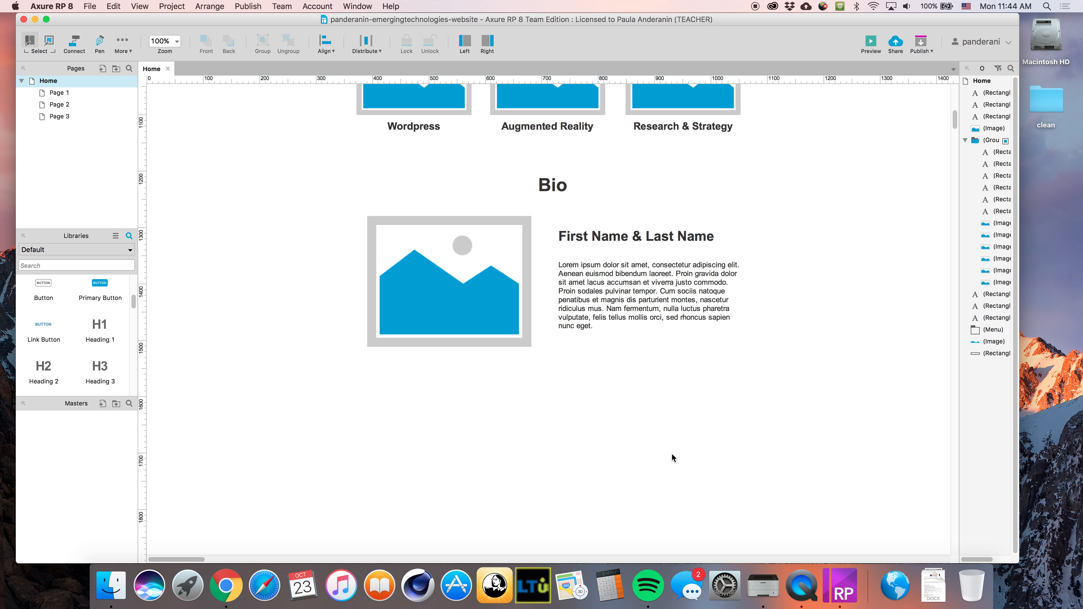
Marquee-select the whole Bio section and drag it further down the page
scroll(99, 341, "down", 5)
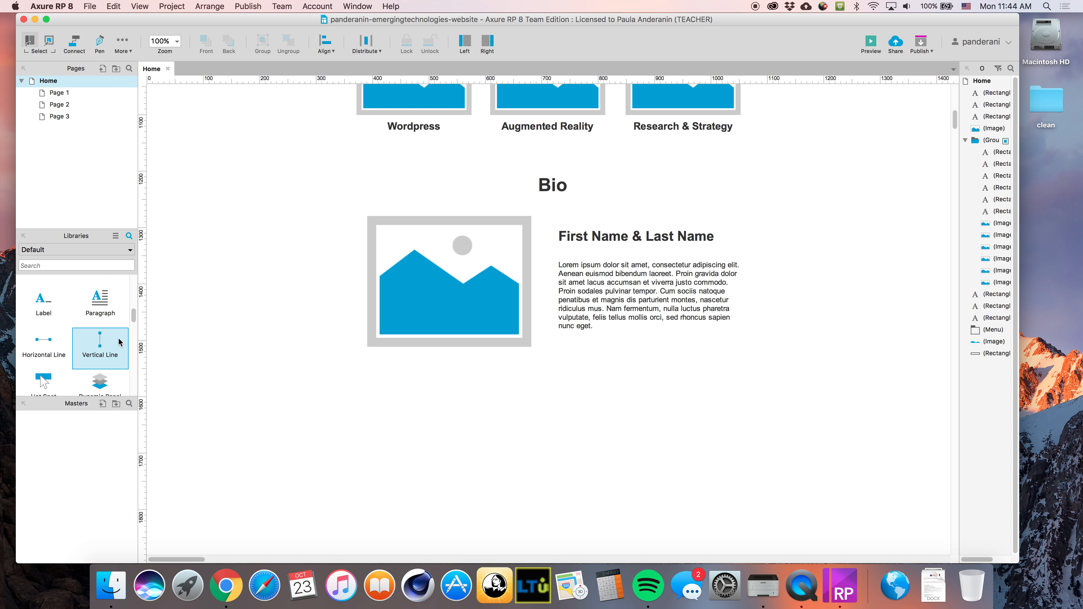
scroll(121, 343, "up", 1)
left_click_drag(782, 376, 411, 184)
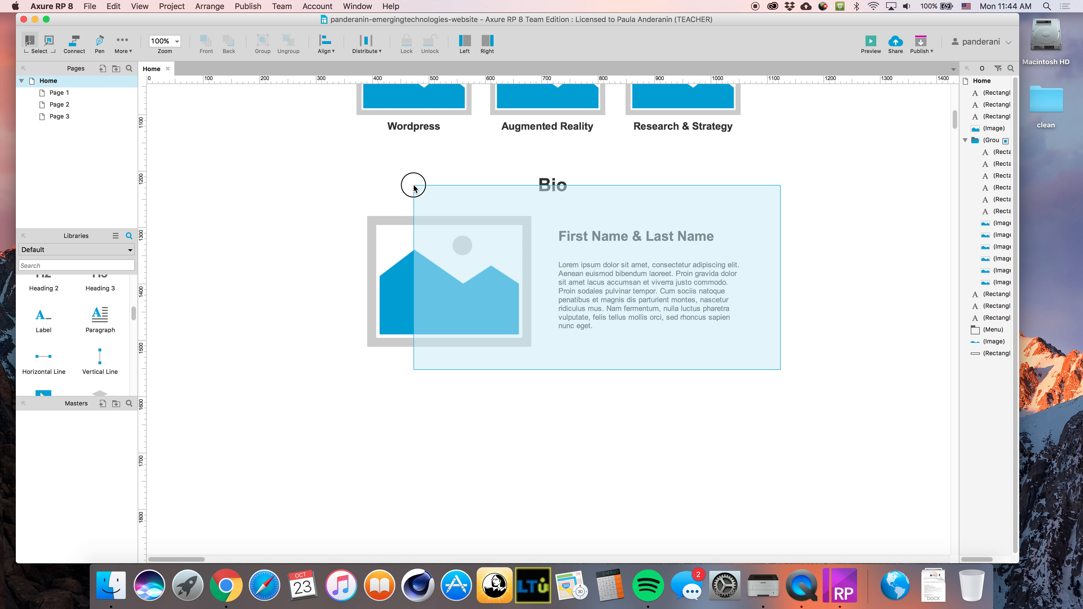
left_click_drag(491, 221, 488, 407)
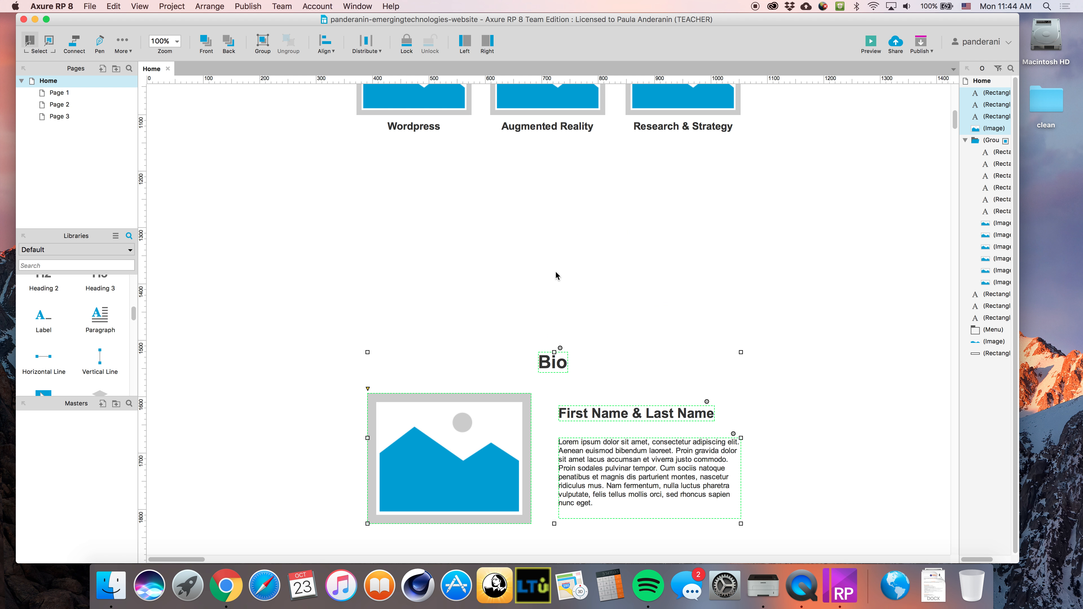
Rename the BIO menu item to BENEFITS and add a BIO item after it
scroll(581, 253, "up", 12)
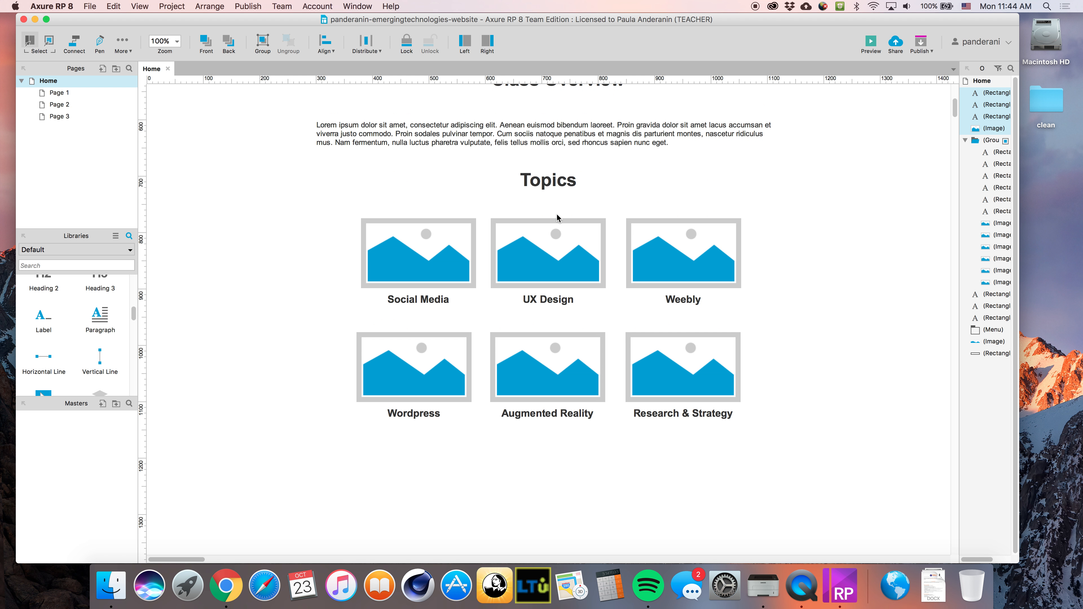
scroll(547, 220, "up", 7)
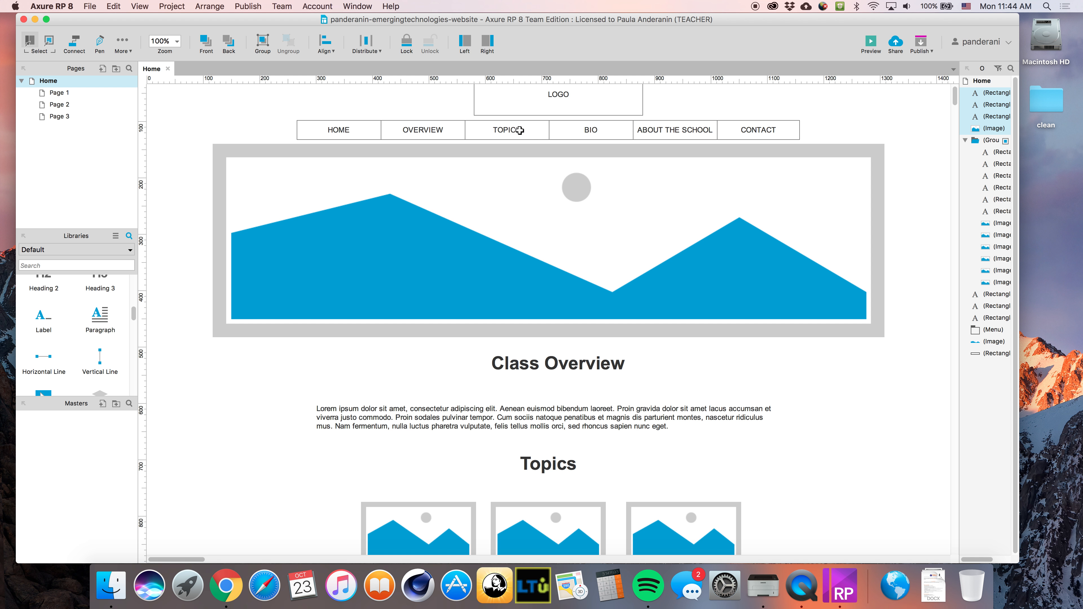
double_click(590, 130)
type("BENEFITS")
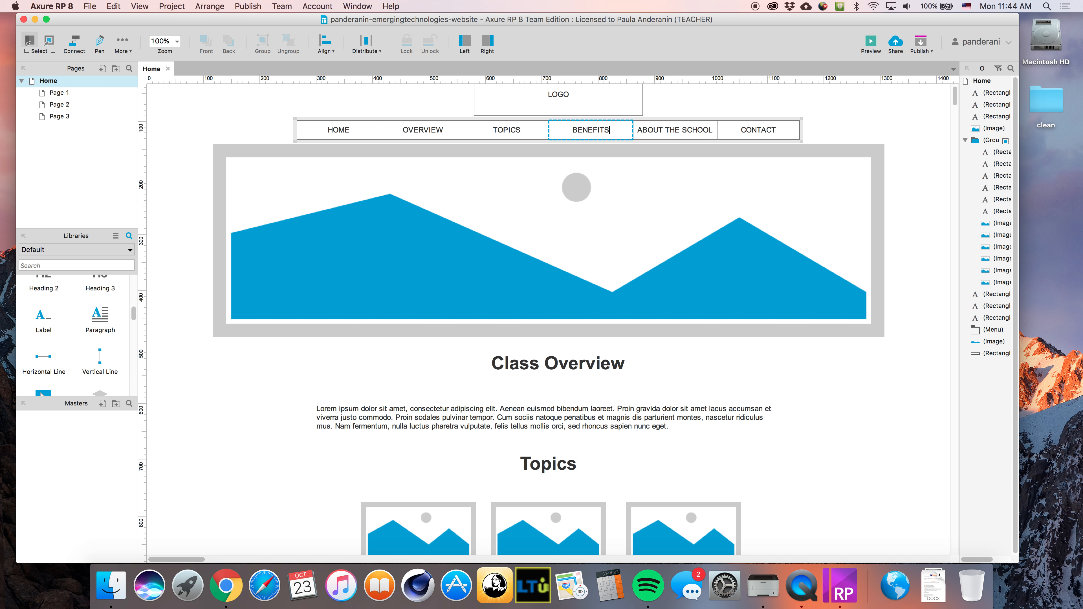
right_click(623, 130)
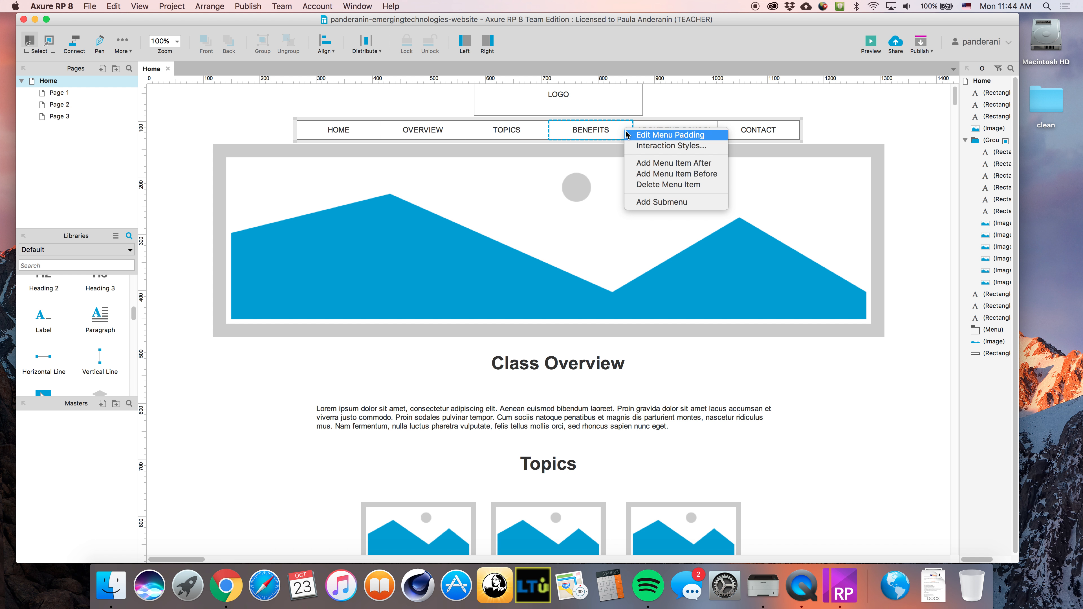
left_click(649, 163)
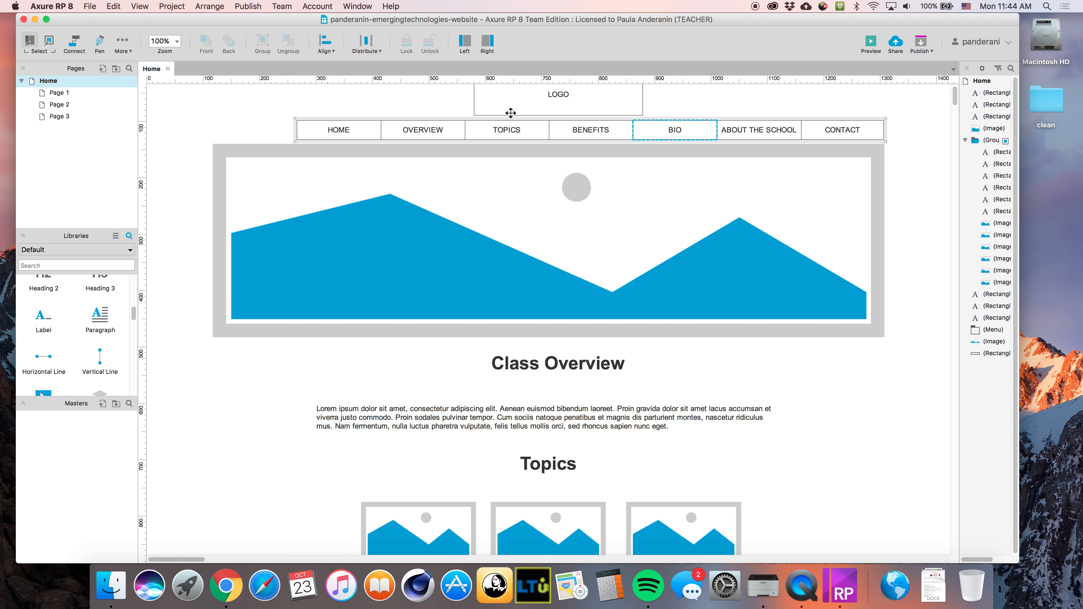
Shift the whole top menu left to recentre it
left_click(407, 129)
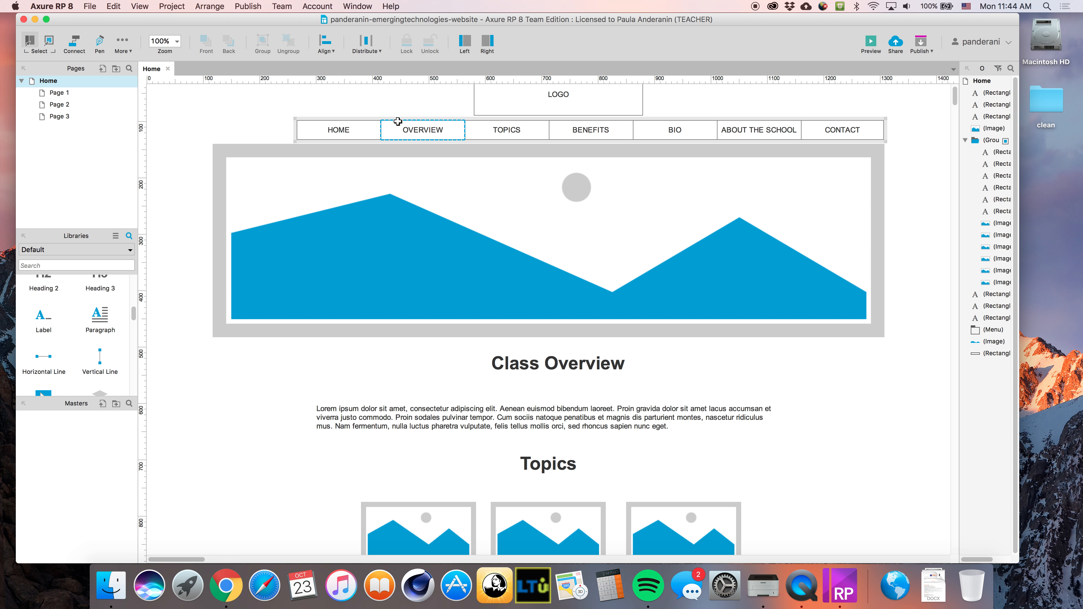
left_click_drag(396, 116, 361, 113)
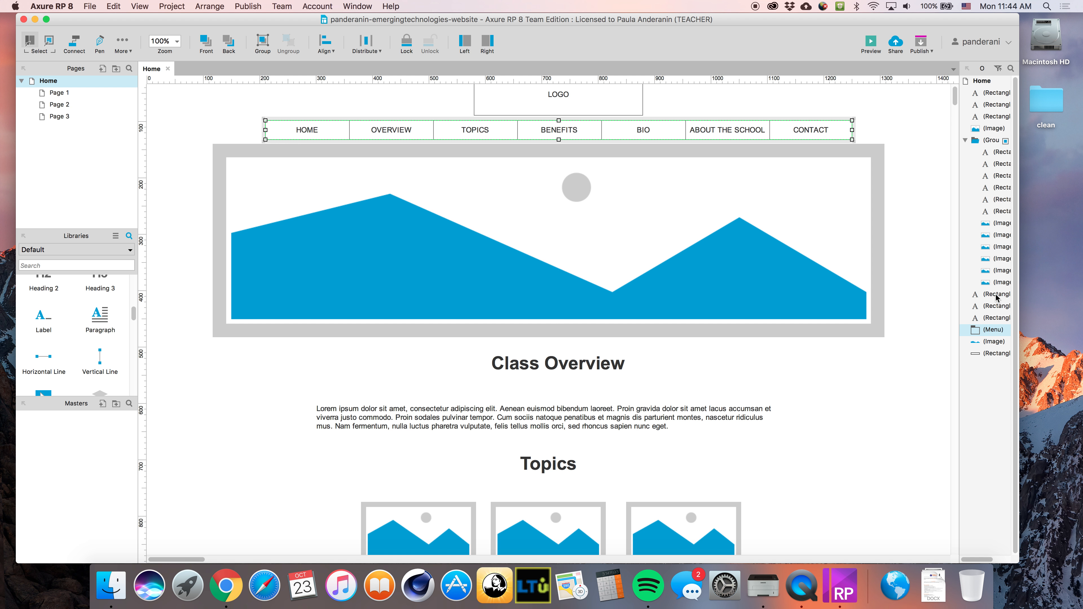
left_click(906, 283)
scroll(699, 452, "down", 10)
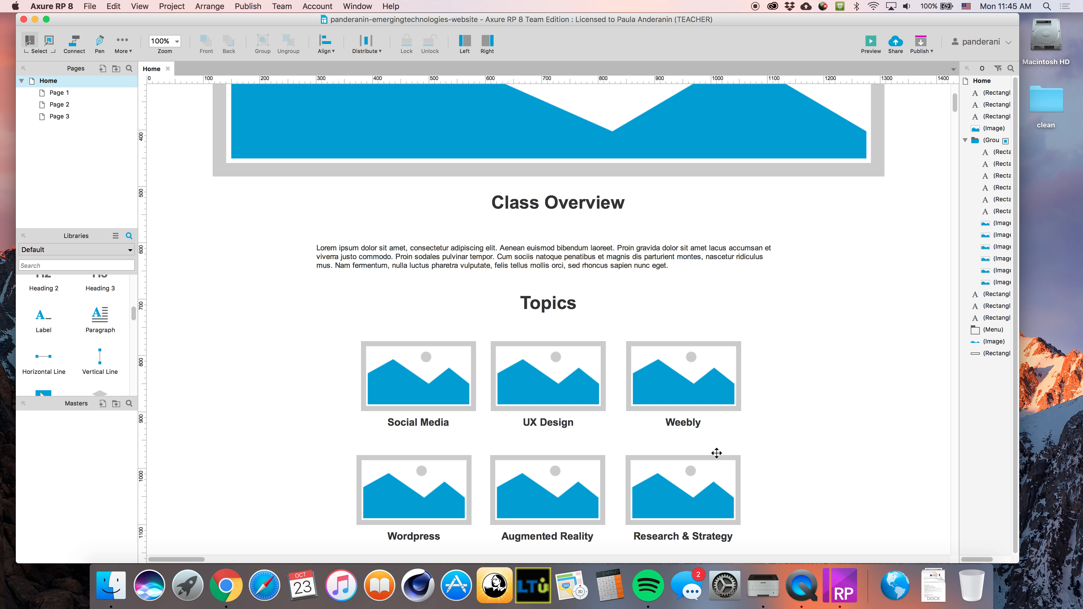
Duplicate the Topics heading and move the copy below the topics grid
scroll(718, 455, "down", 5)
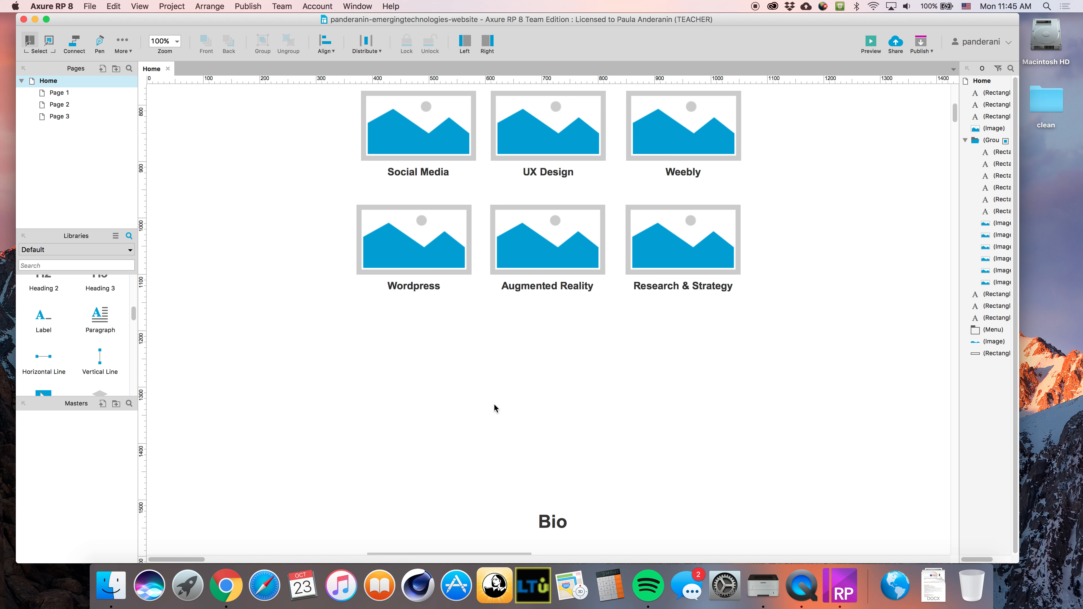
scroll(565, 514, "down", 1)
mouse_move(553, 510)
left_mouse_down()
mouse_move(552, 489)
mouse_move(552, 510)
left_mouse_up()
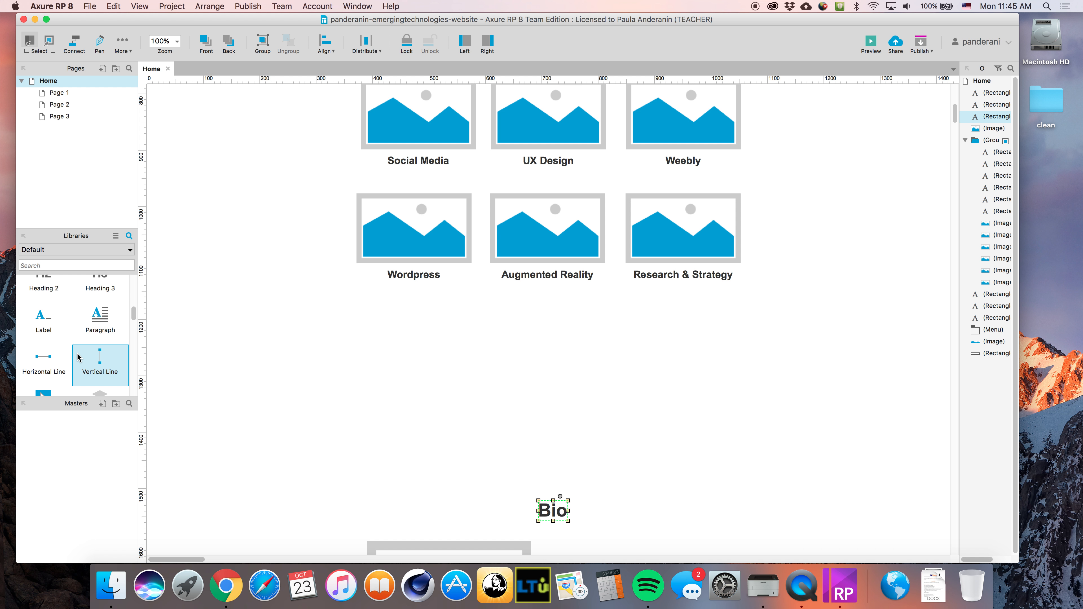
scroll(318, 318, "up", 3)
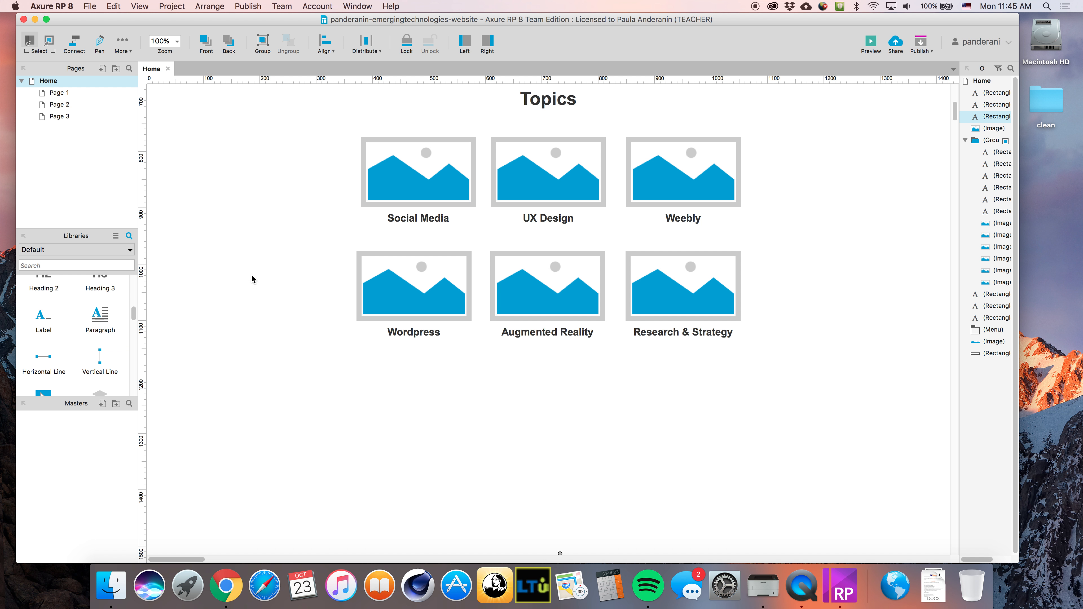
left_click(554, 100)
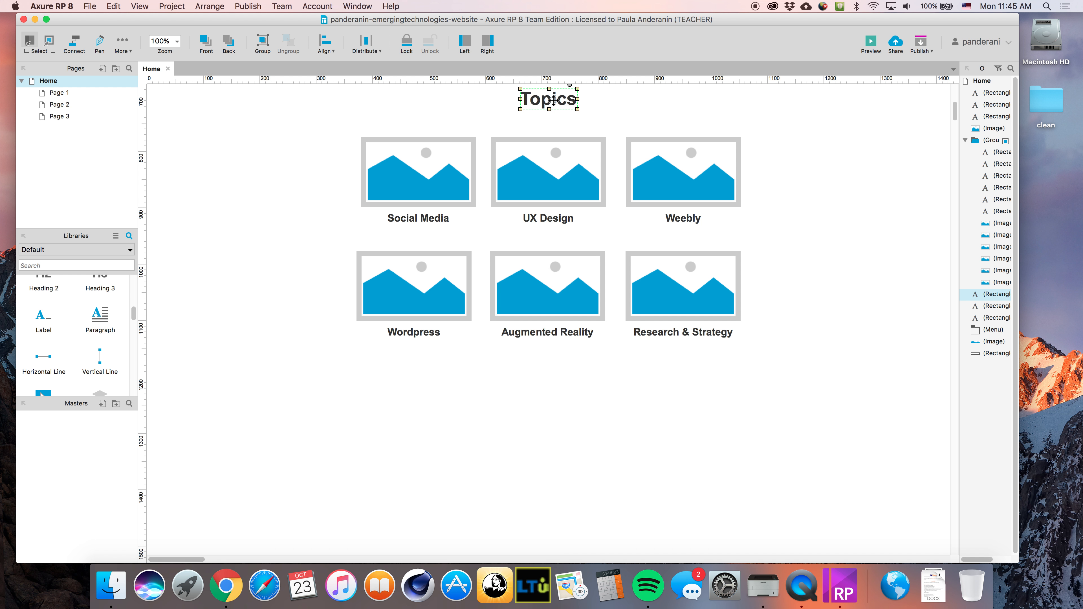
key("super+d")
left_click_drag(555, 103, 558, 385)
Retype the copied heading as 'Benefits' and nudge it slightly lower
double_click(558, 385)
type("Be")
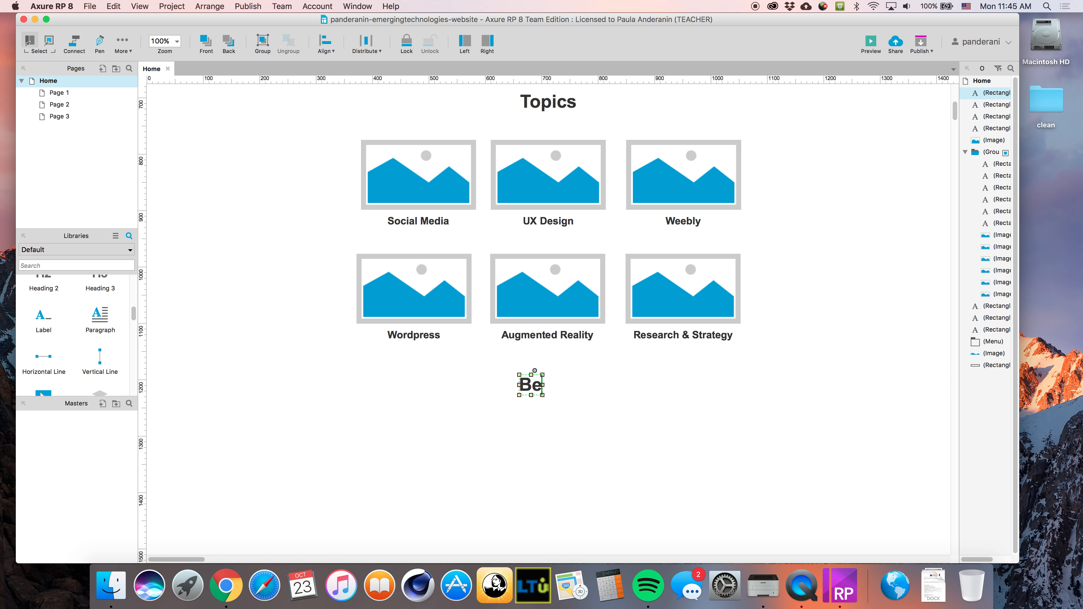
type("nefits")
left_click(573, 416)
left_click_drag(564, 387, 566, 398)
left_click(642, 453)
scroll(597, 464, "down", 1)
scroll(599, 467, "down", 1)
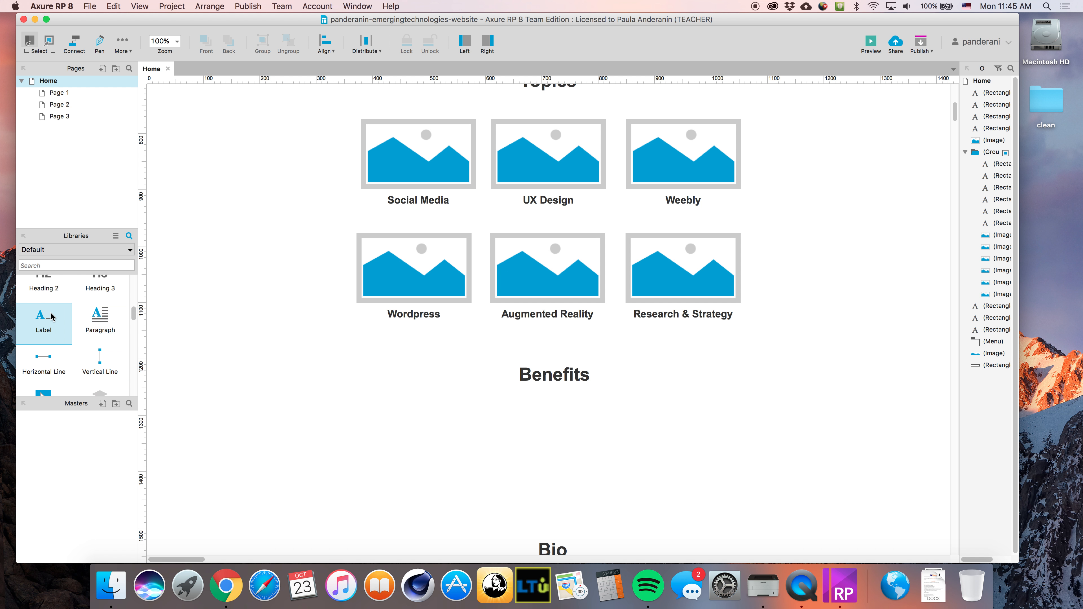
scroll(95, 365, "down", 1)
scroll(95, 364, "down", 5)
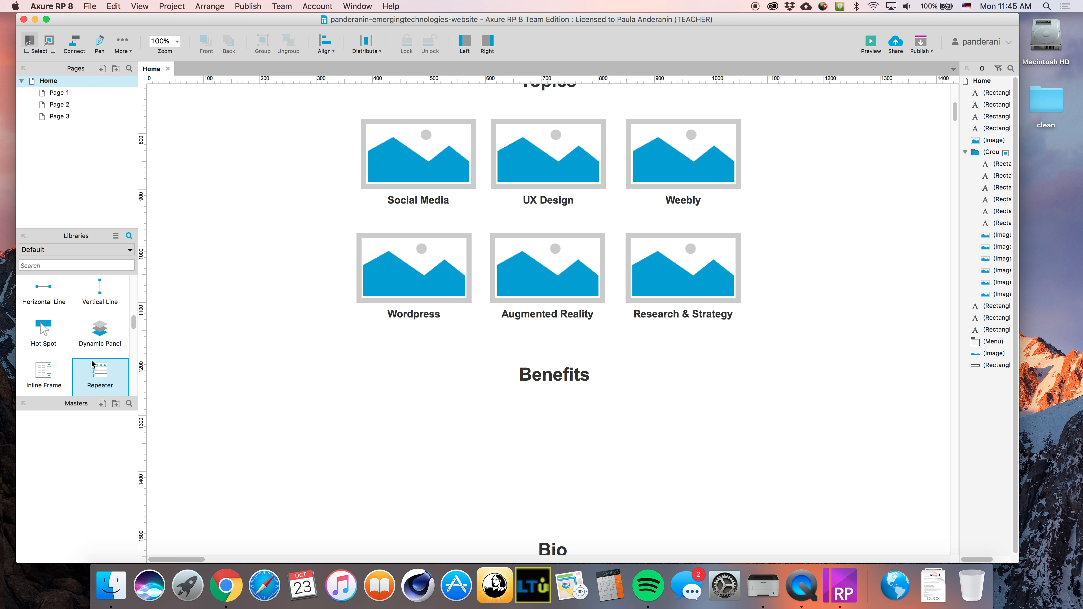
scroll(93, 363, "up", 5)
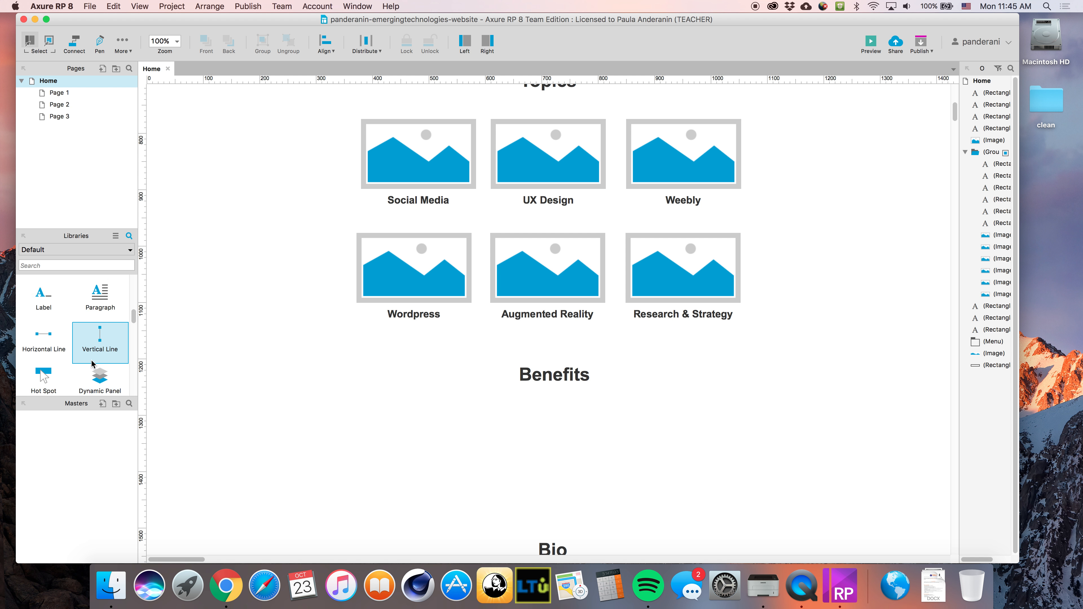
Draft a reasons paragraph below Benefits, then delete that text box
left_click_drag(95, 304, 382, 406)
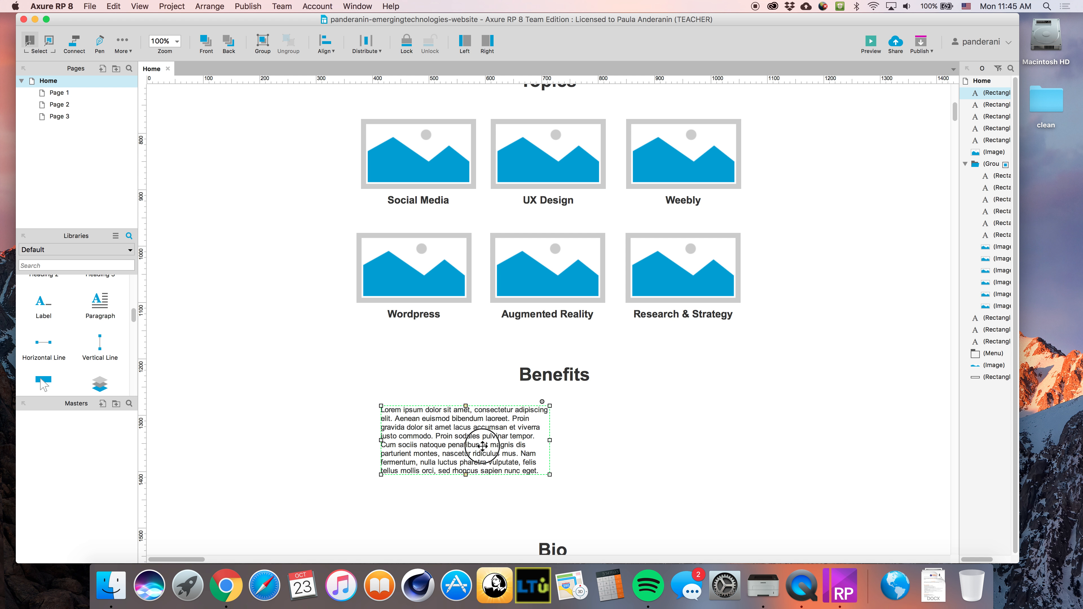
double_click(488, 452)
left_click(502, 460)
key("super+a")
type("Be")
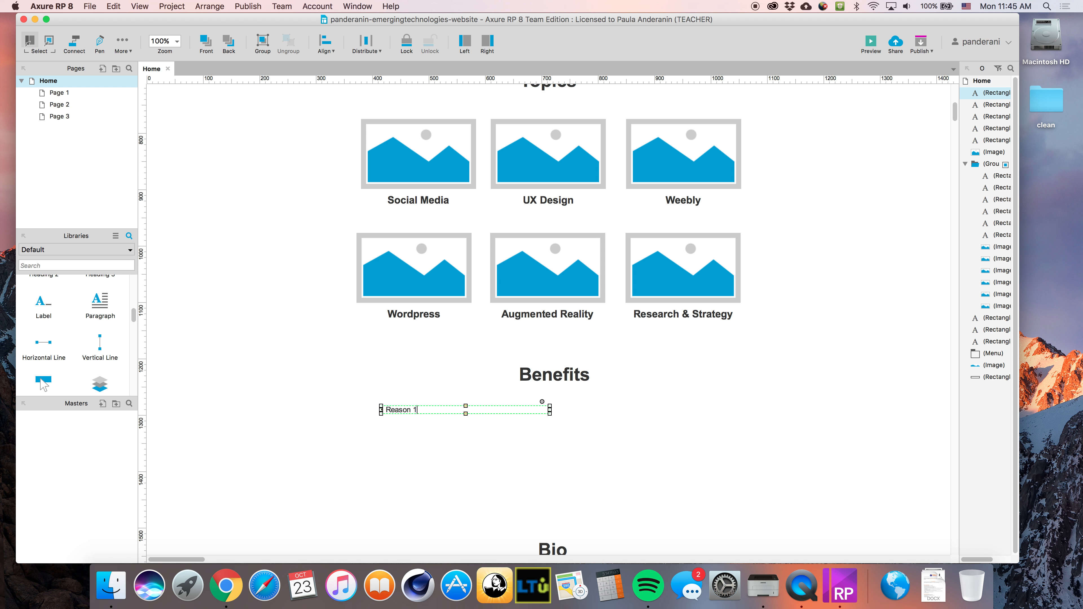
key("Return")
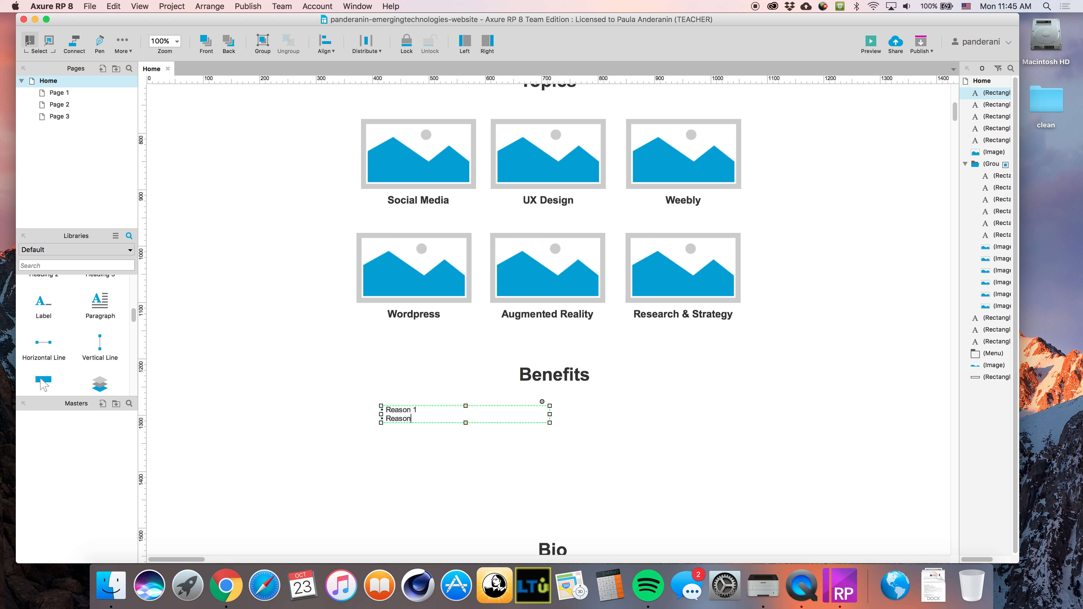
key("Return")
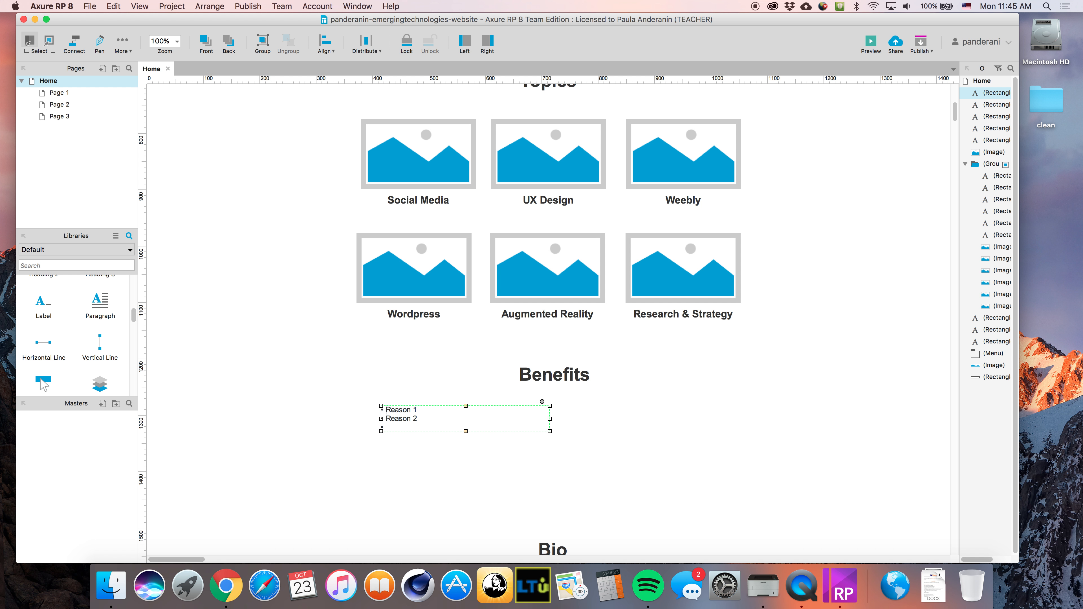
key("Return")
key("Return")
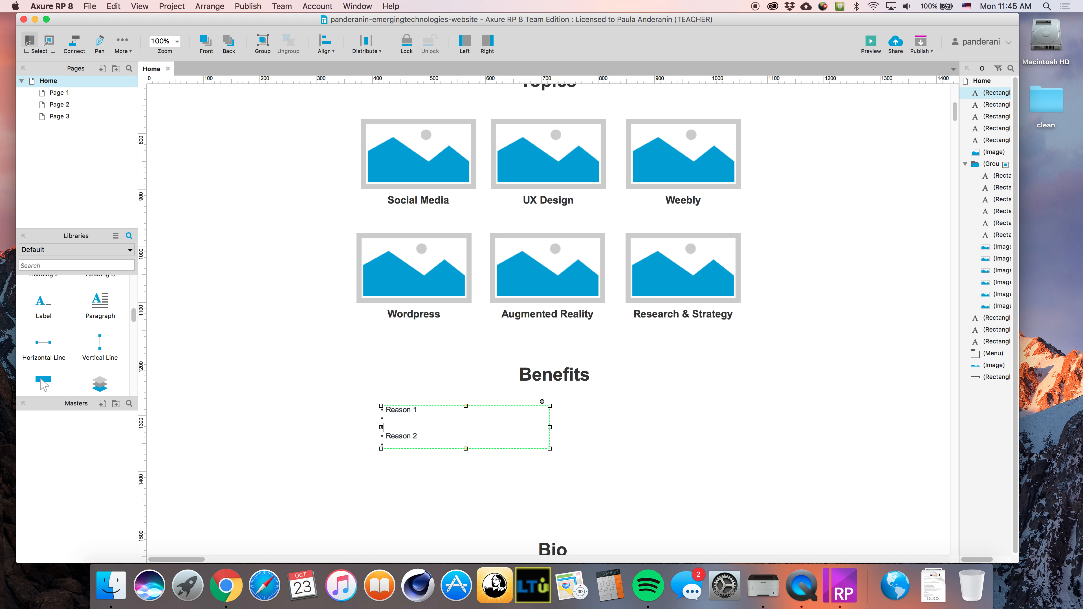
key("BackSpace")
key("BackSpace")
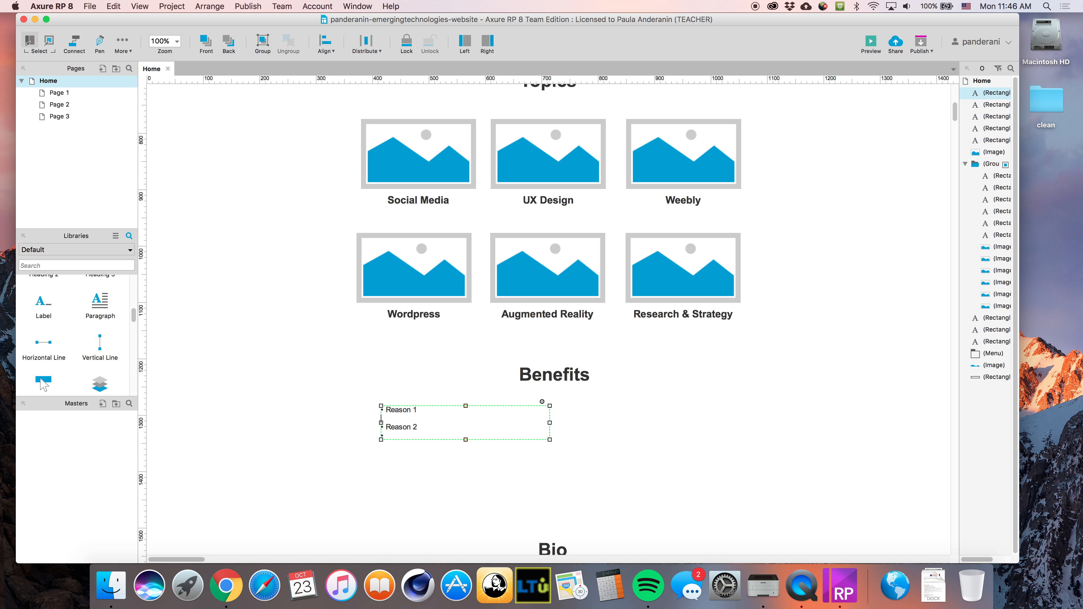
scroll(91, 367, "up", 2)
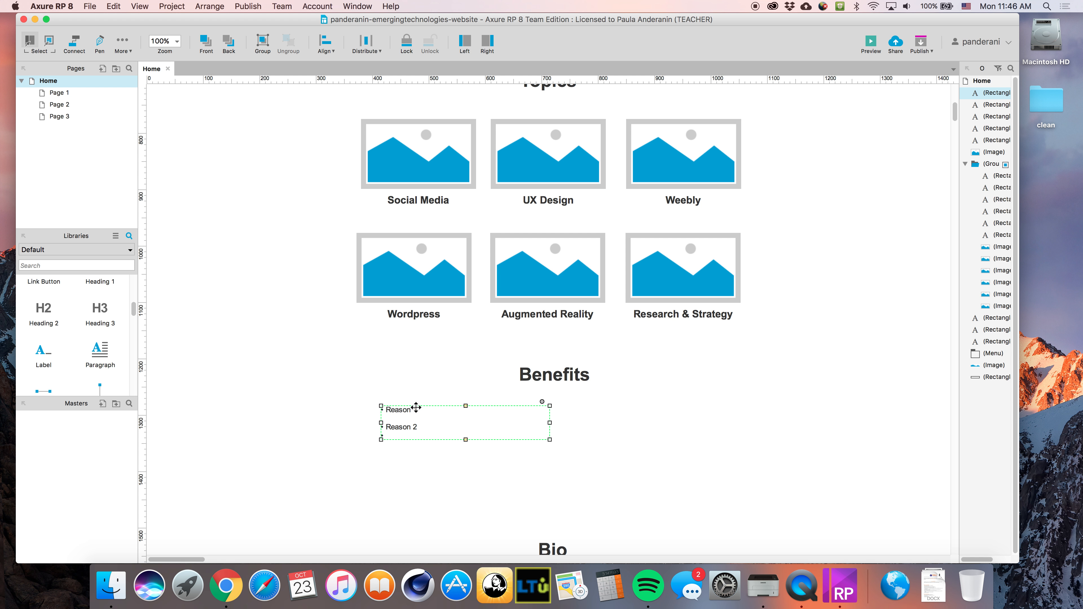
key("Delete")
Place a fresh paragraph below Benefits with a 'Reason 1' line above the lorem text
left_click_drag(100, 354, 393, 410)
double_click(397, 412)
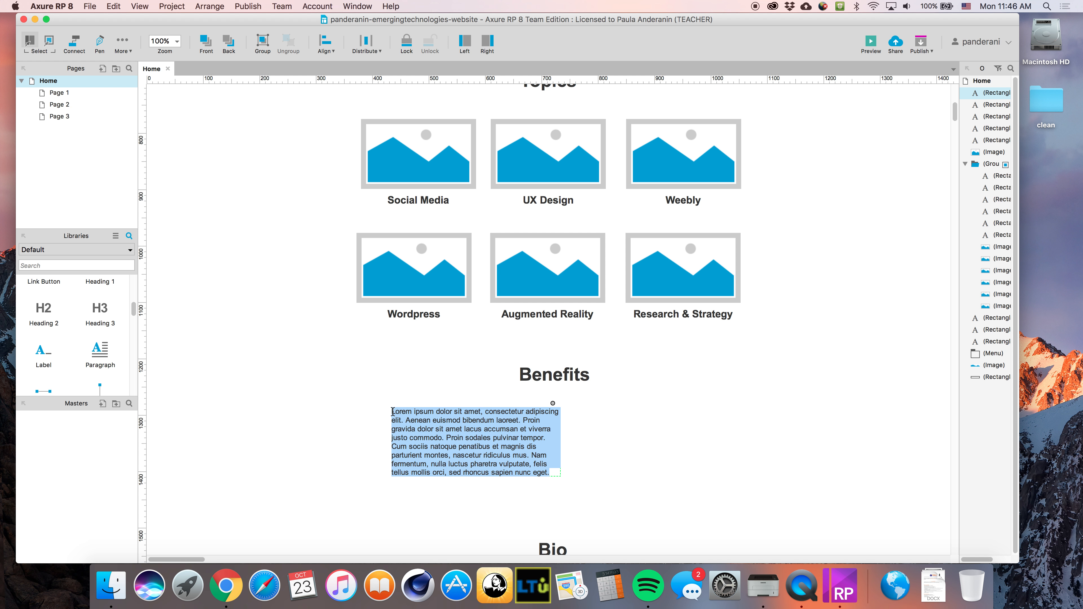
left_click(393, 411)
type("Reason 1")
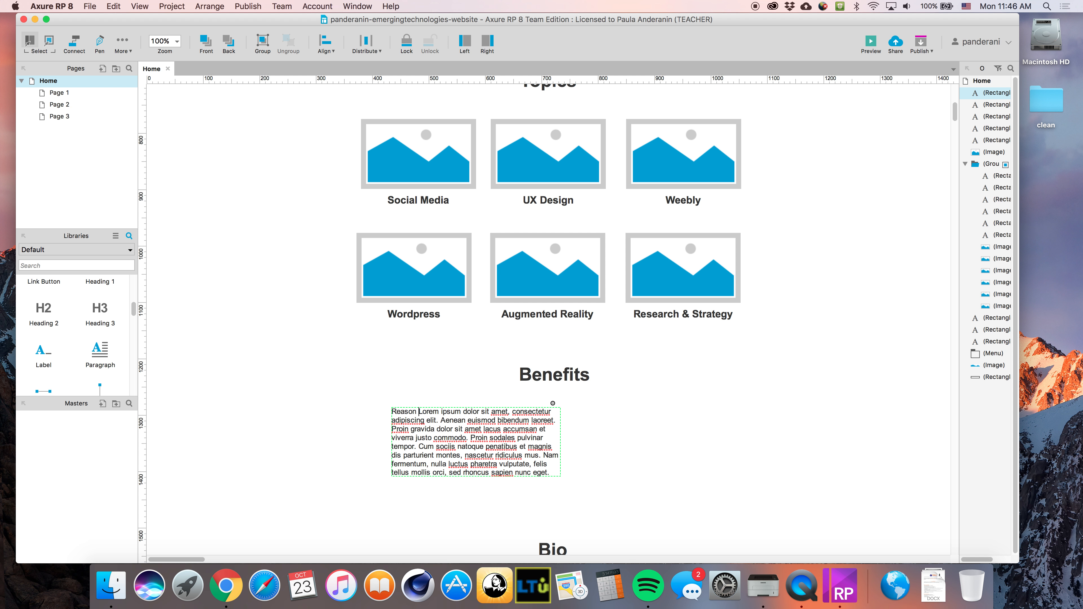
key("Return")
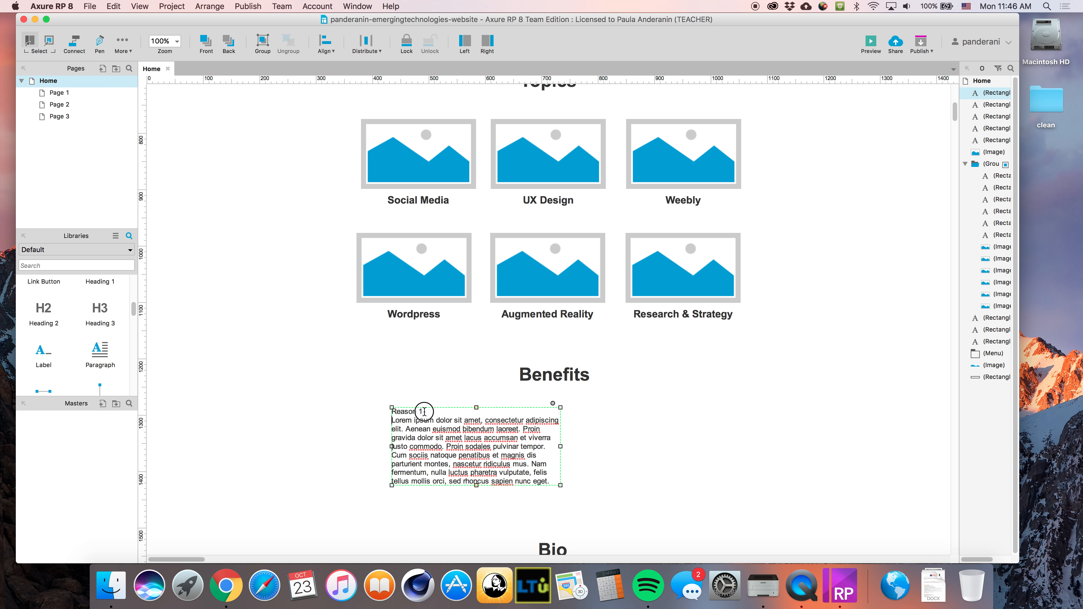
left_click_drag(422, 411, 359, 411)
right_click(398, 412)
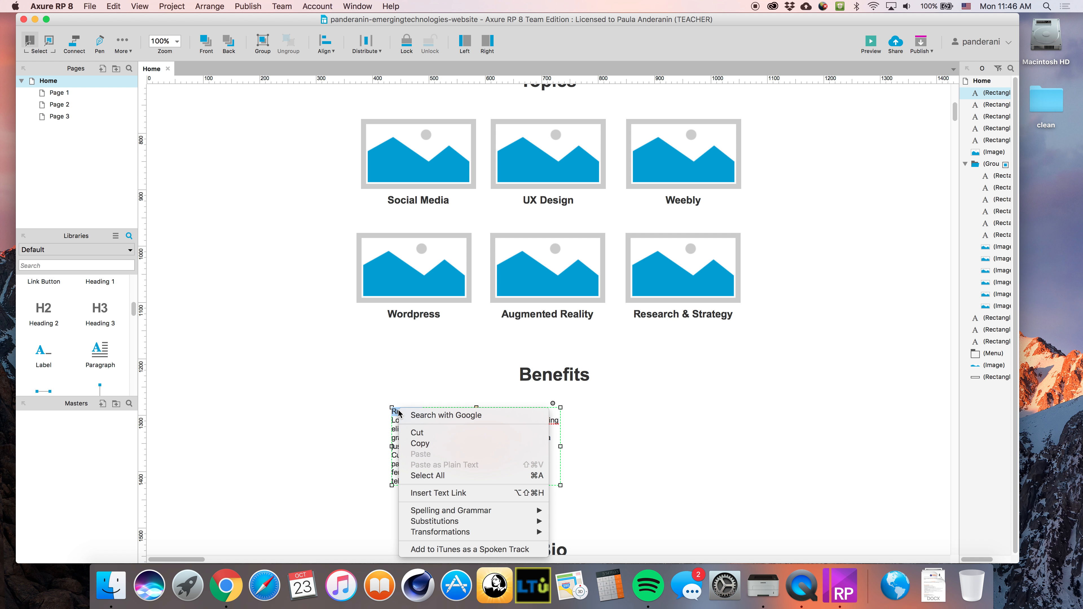
left_click(392, 415)
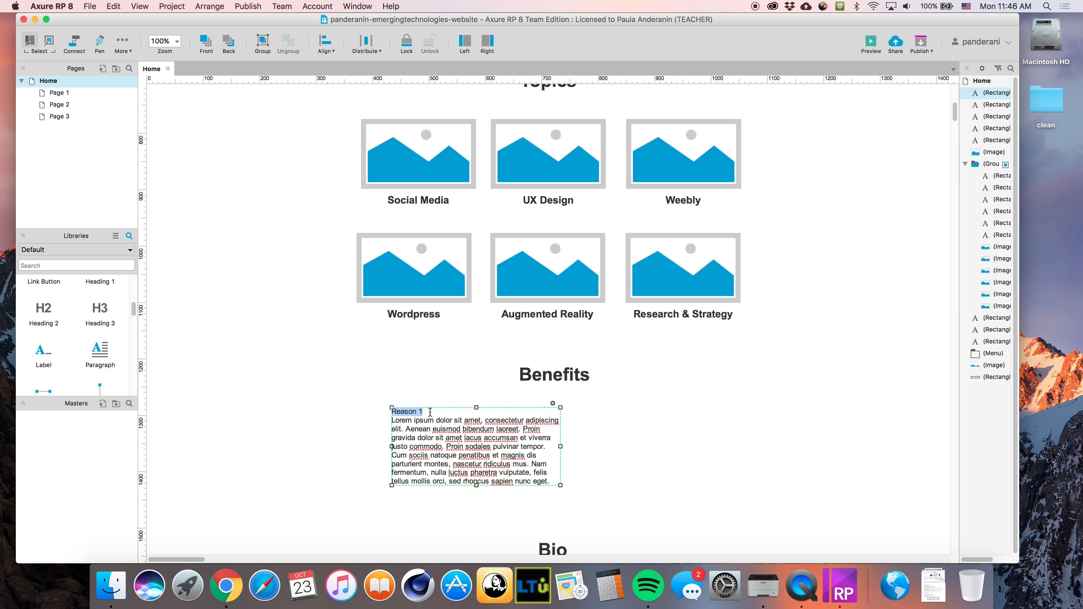
left_click(429, 412)
Paste a second bold Reason heading above the Cum sociis text
key("Return")
key("Return")
left_click(357, 410, "shift")
key("cmd+c")
left_click(434, 466)
key("cmd+v")
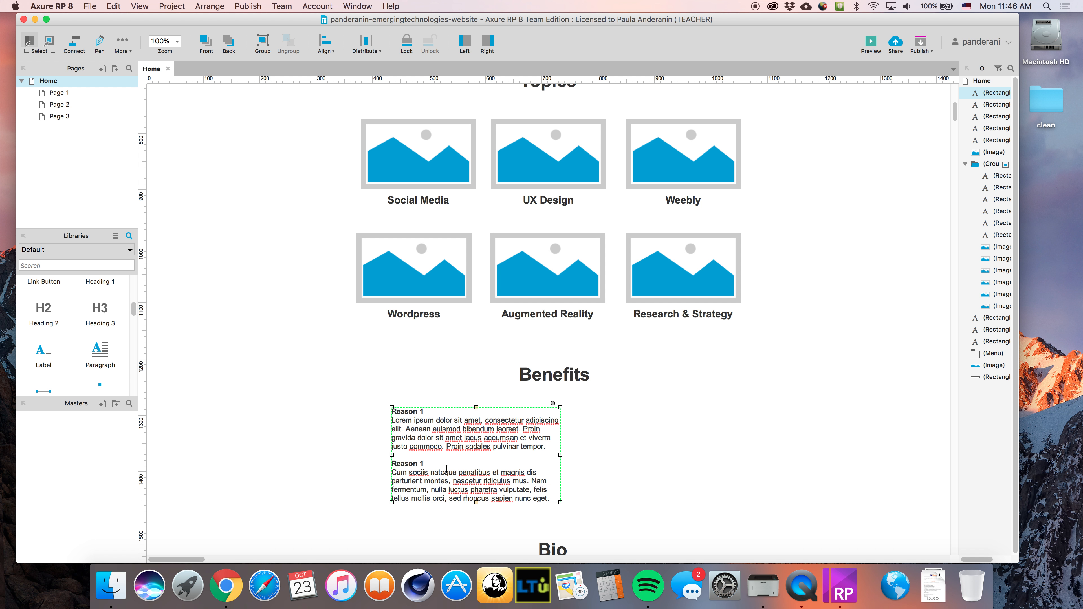
left_click(622, 462)
Widen the text box to the grid width and select the Reason 2 paragraph
left_click_drag(486, 445, 466, 445)
left_click_drag(541, 455, 742, 447)
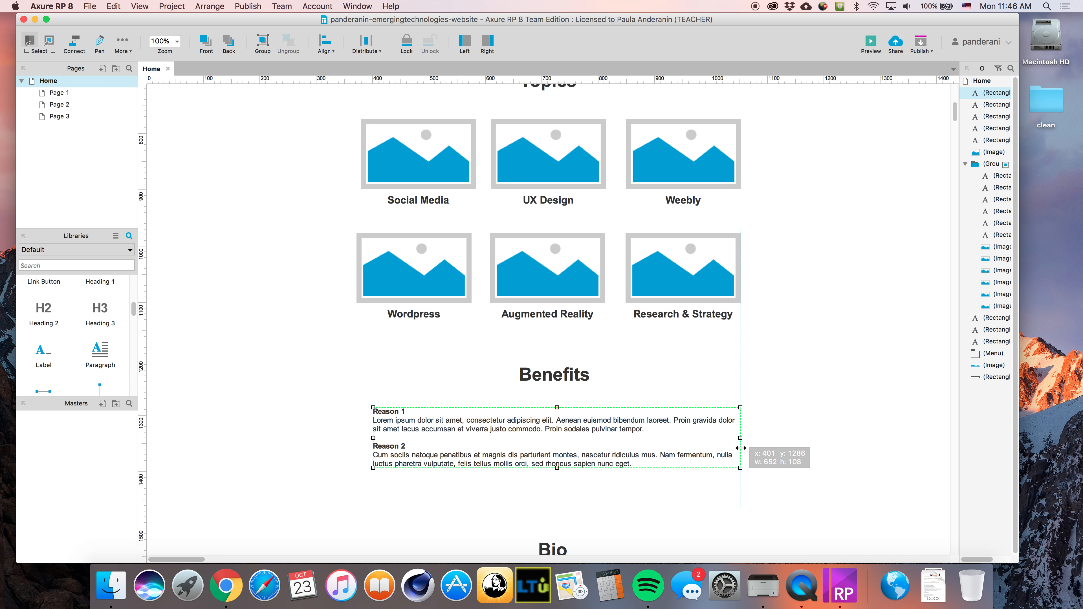
left_click_drag(373, 438, 357, 438)
double_click(614, 460)
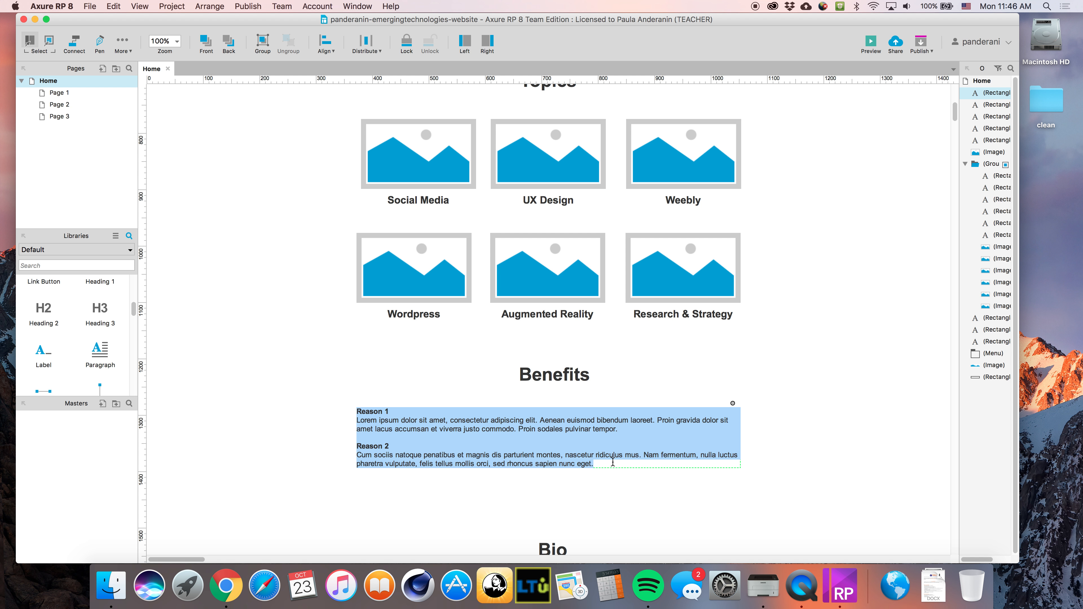
left_click(613, 463)
key("Return")
key("Return")
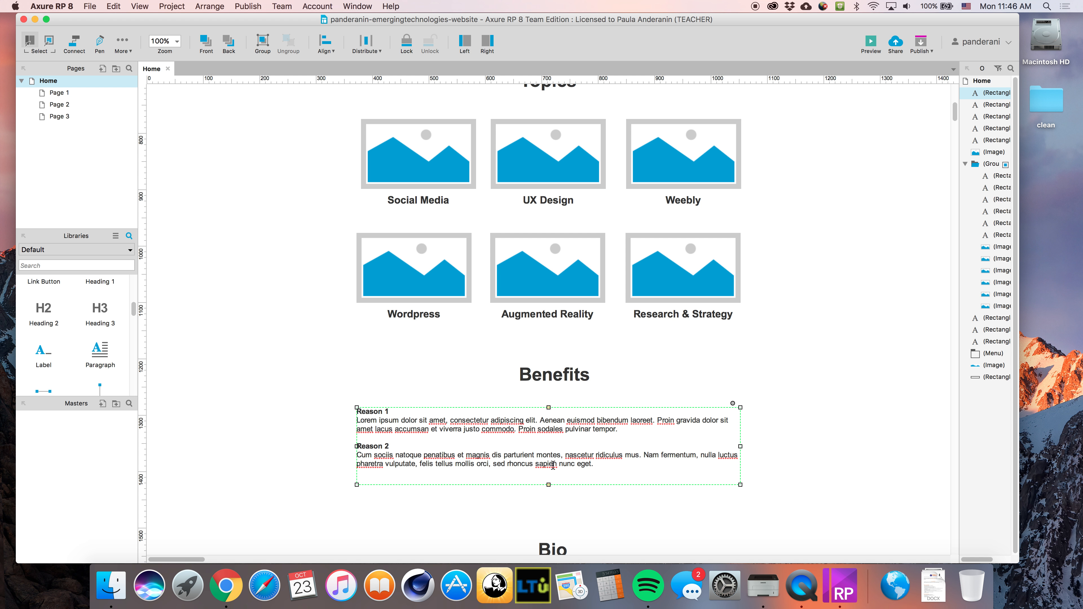
left_click_drag(598, 463, 354, 447)
Duplicate the Reason 2 paragraph and renumber the copy as Reason 3
key("super+c")
left_click(375, 481)
key("super+v")
left_click(389, 481)
key("BackSpace")
type("3")
left_click(495, 512)
Scroll down past Benefits until the Bio section and the space below it are visible
scroll(493, 497, "down", 8)
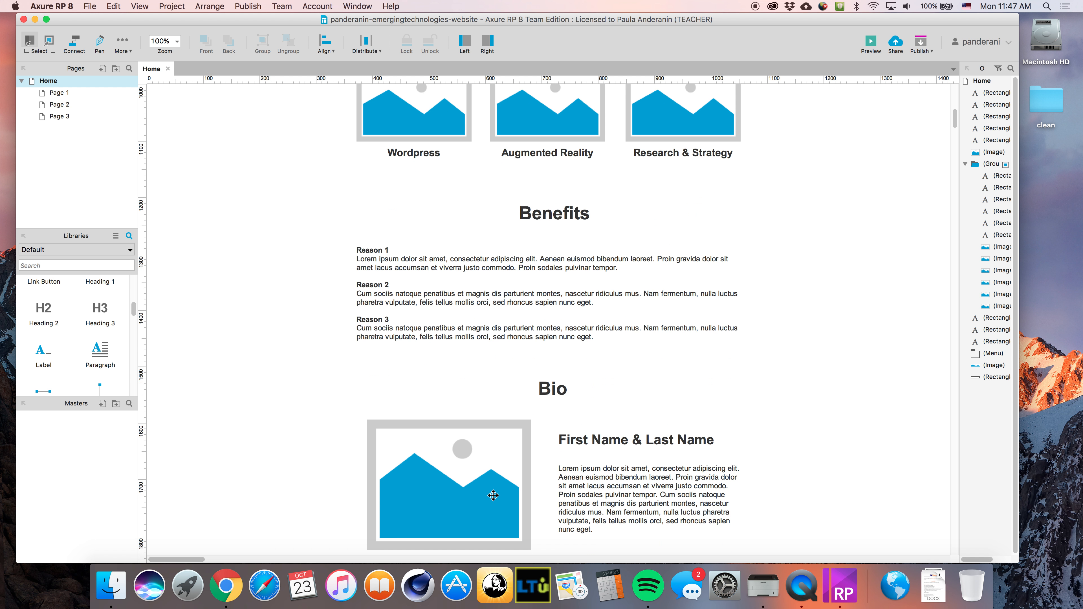
scroll(445, 253, "up", 10)
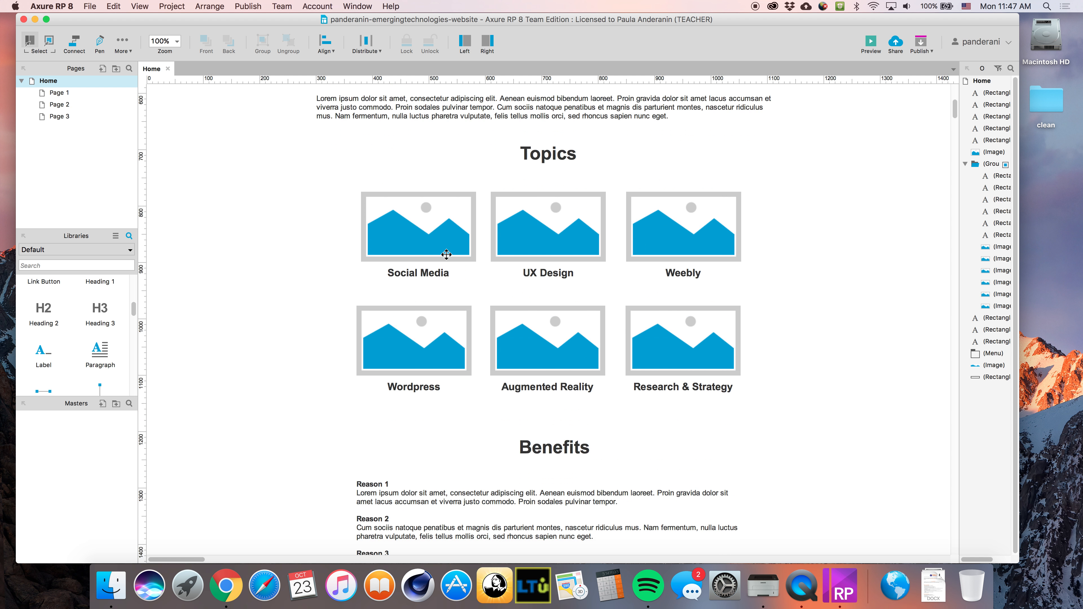
scroll(445, 252, "up", 5)
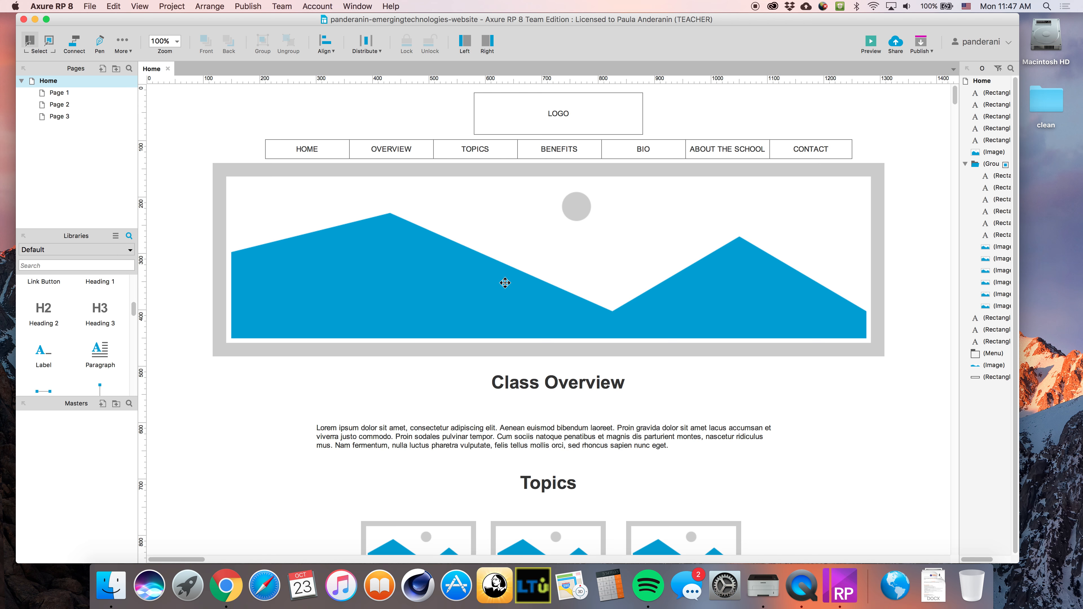
scroll(505, 298, "down", 6)
scroll(505, 316, "down", 10)
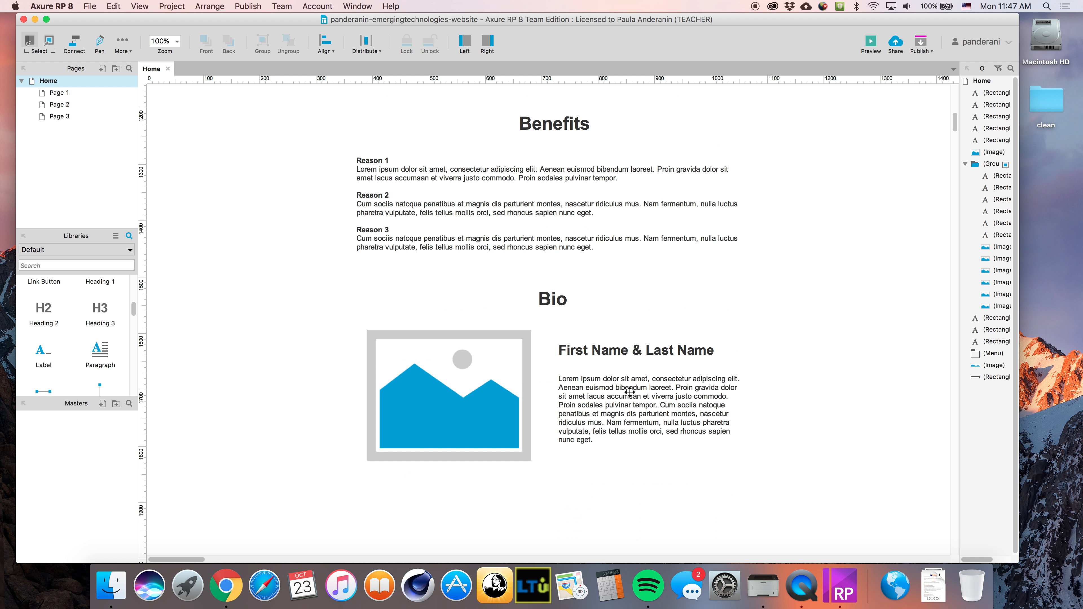
scroll(561, 436, "down", 3)
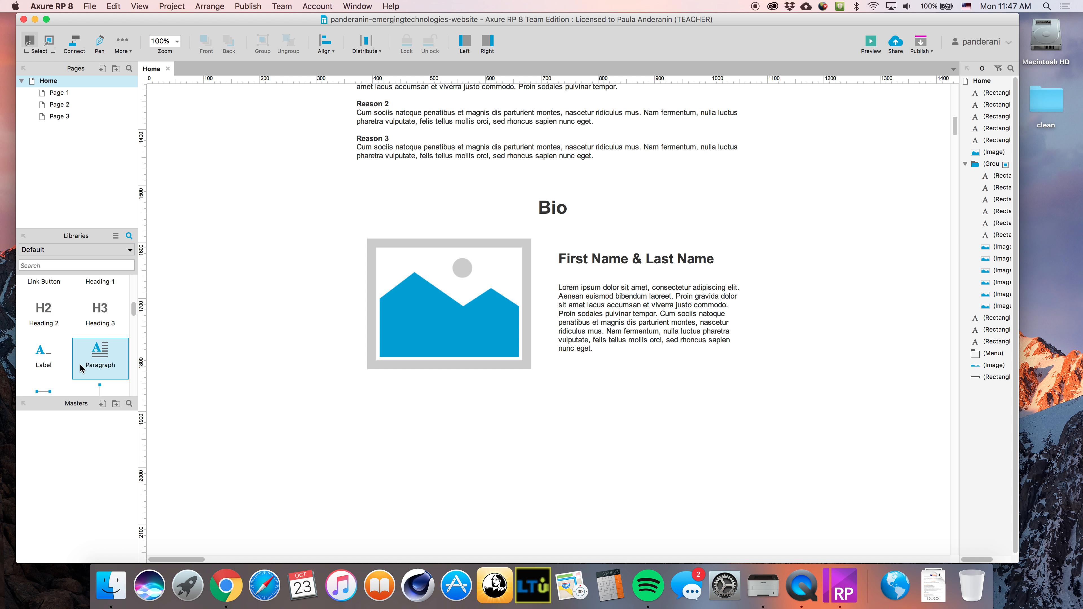
scroll(110, 369, "down", 2)
scroll(580, 379, "up", 2)
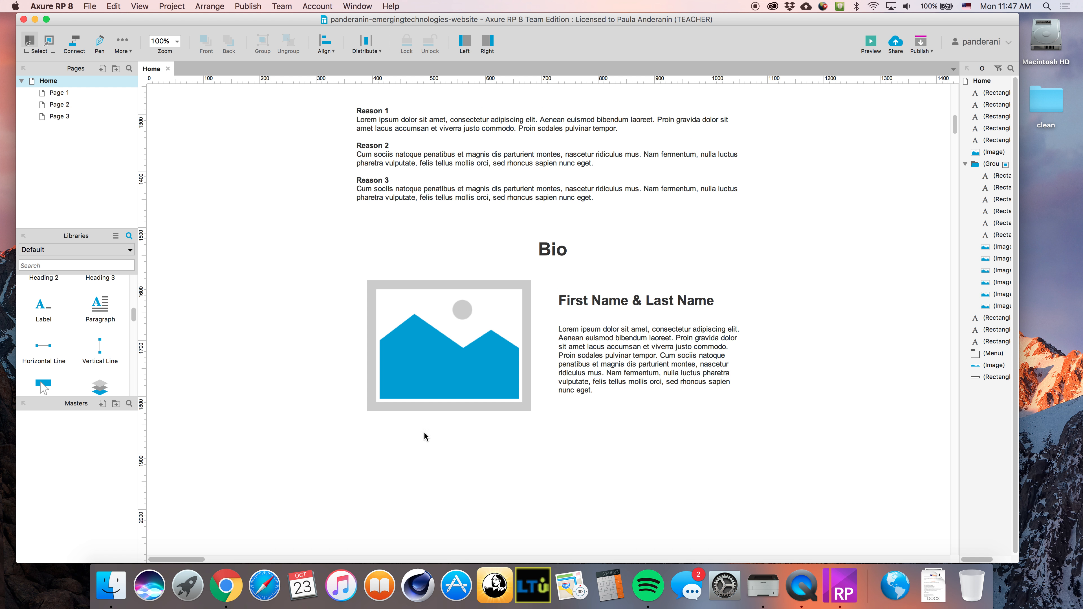
scroll(105, 348, "up", 2)
scroll(100, 340, "up", 1)
scroll(80, 333, "down", 2)
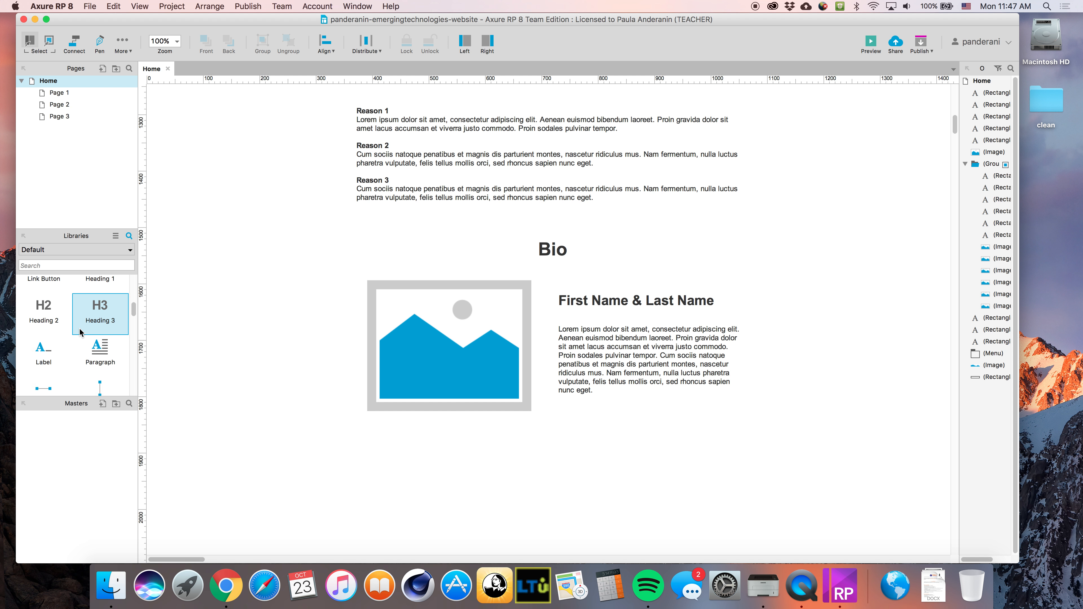
Place a heading below Bio and fill it with the Bio paragraph's first lorem ipsum line
left_click_drag(105, 308, 474, 443)
key("BackSpace")
type("'dsfjsdfjlsfjaljdf s")
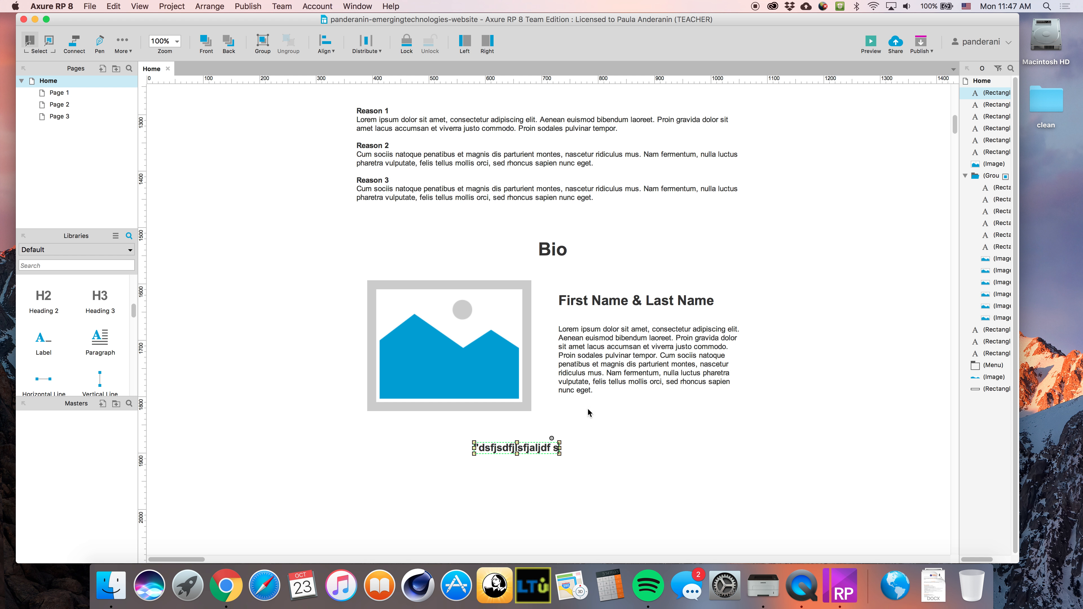
double_click(646, 329)
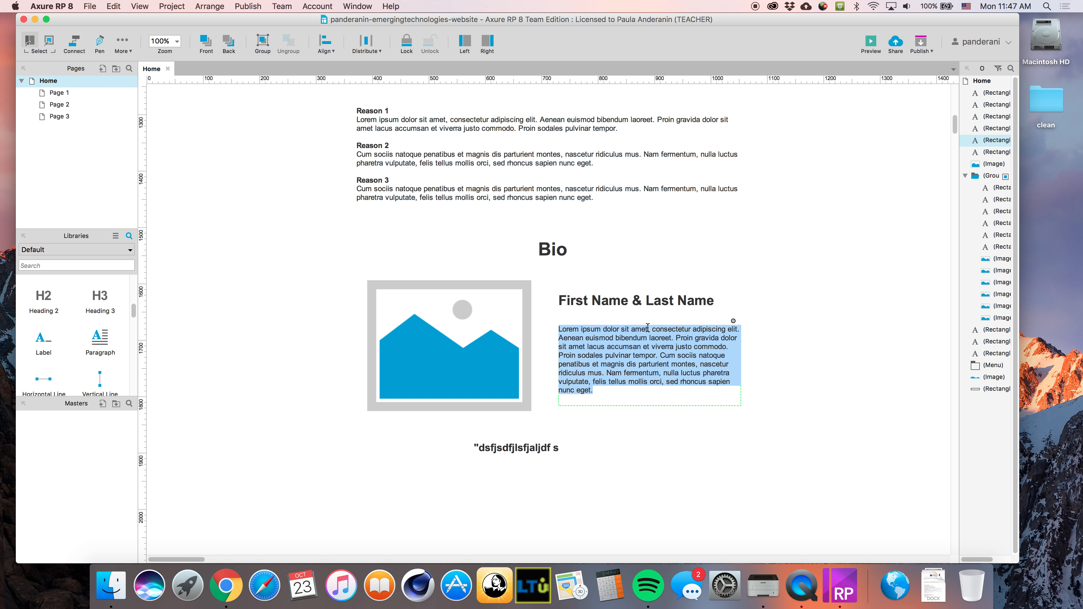
left_click_drag(646, 328, 526, 322)
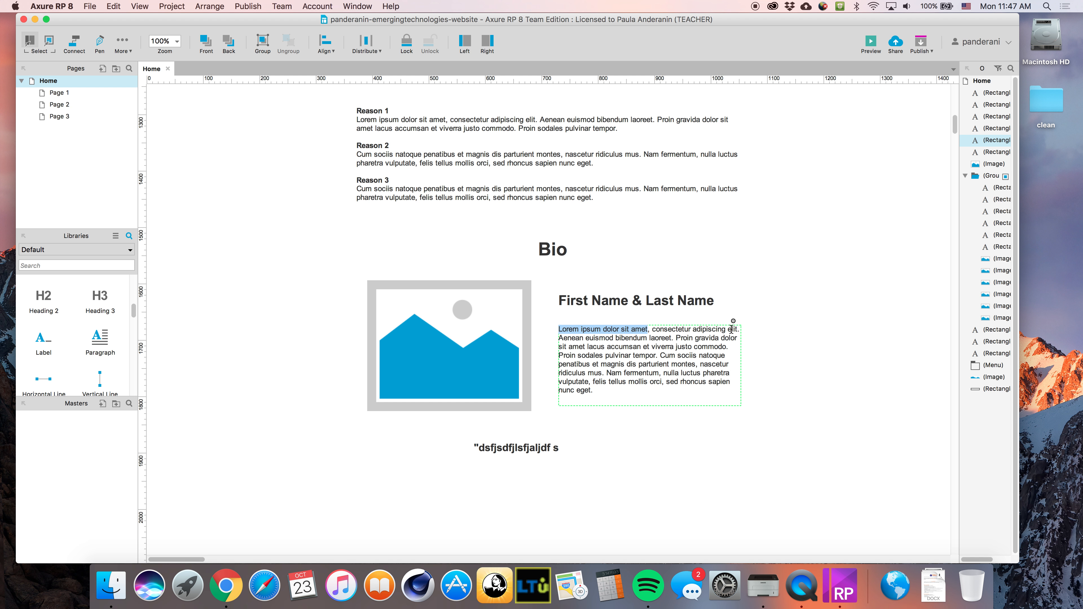
left_click_drag(740, 329, 563, 325)
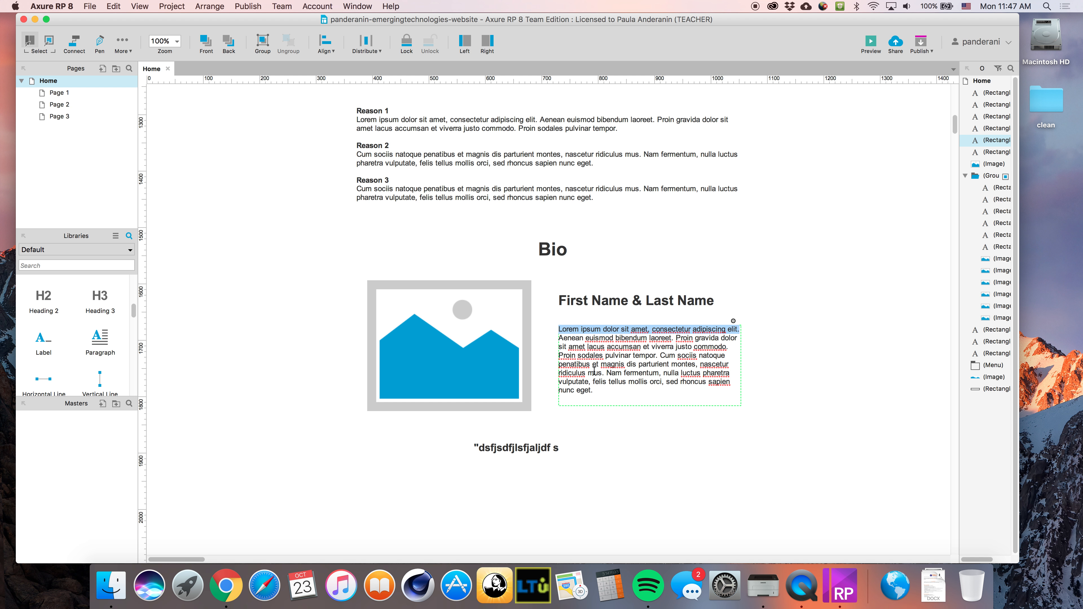
double_click(542, 447)
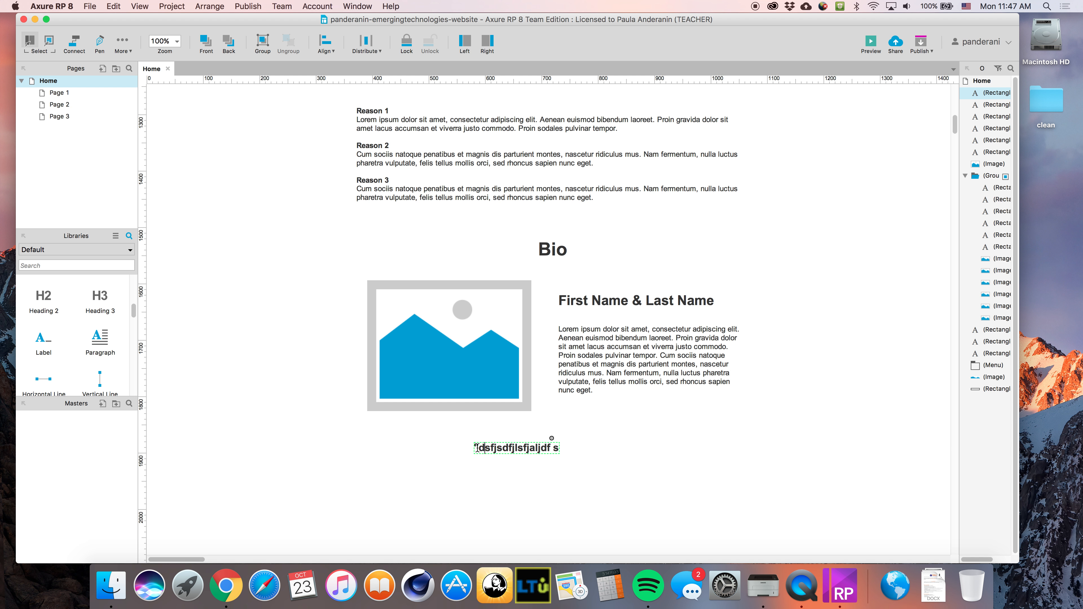
key("super+v")
Wrap the lorem ipsum line in quotation marks, retyping the opening mark
type("\"")
key("super+a")
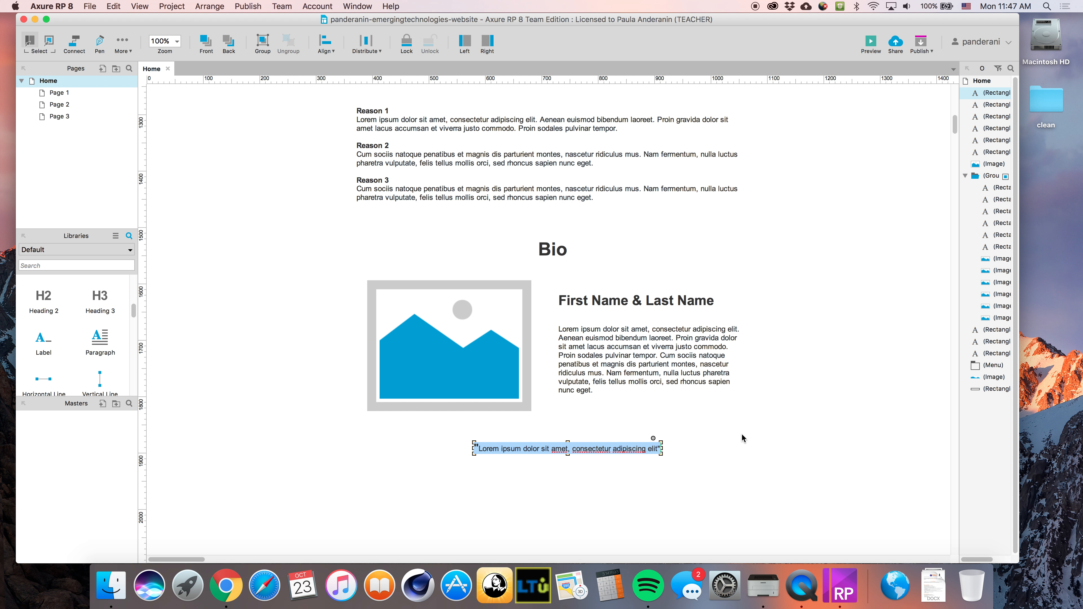
left_click(714, 444)
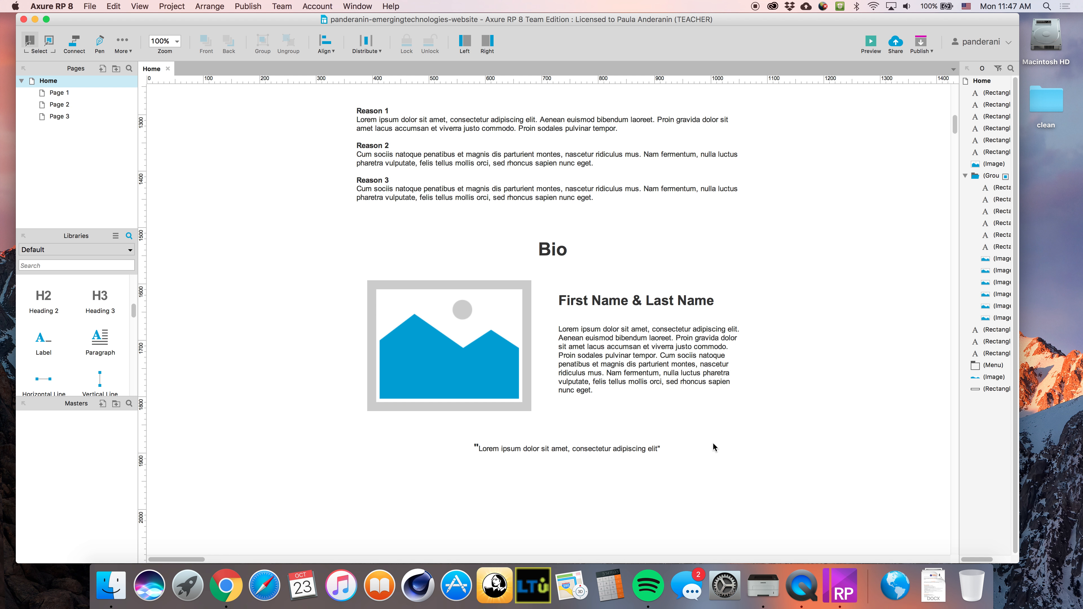
double_click(508, 445)
left_click_drag(478, 448, 467, 447)
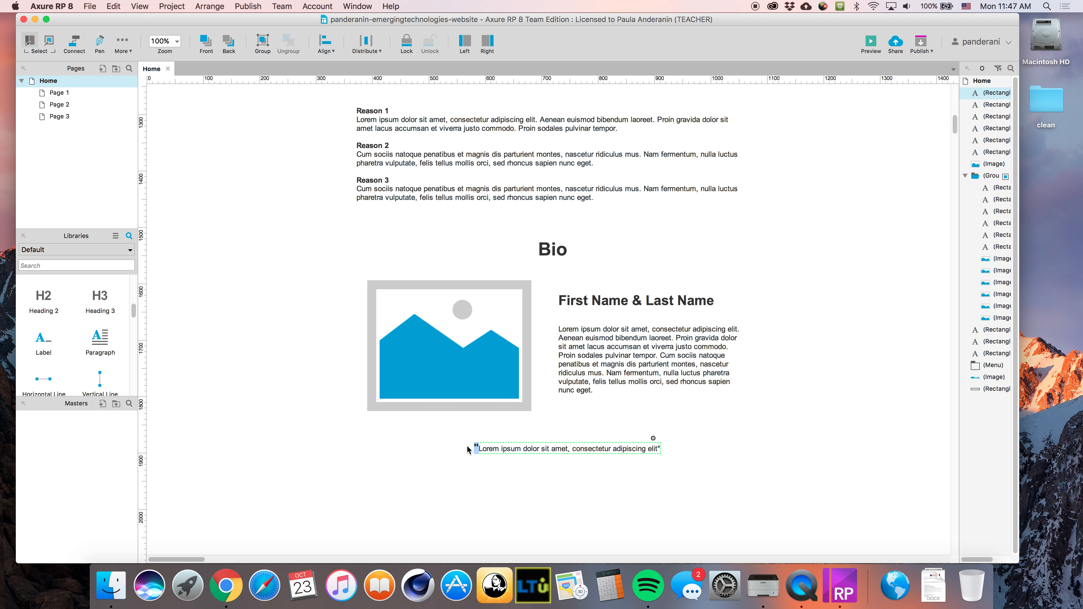
key("BackSpace")
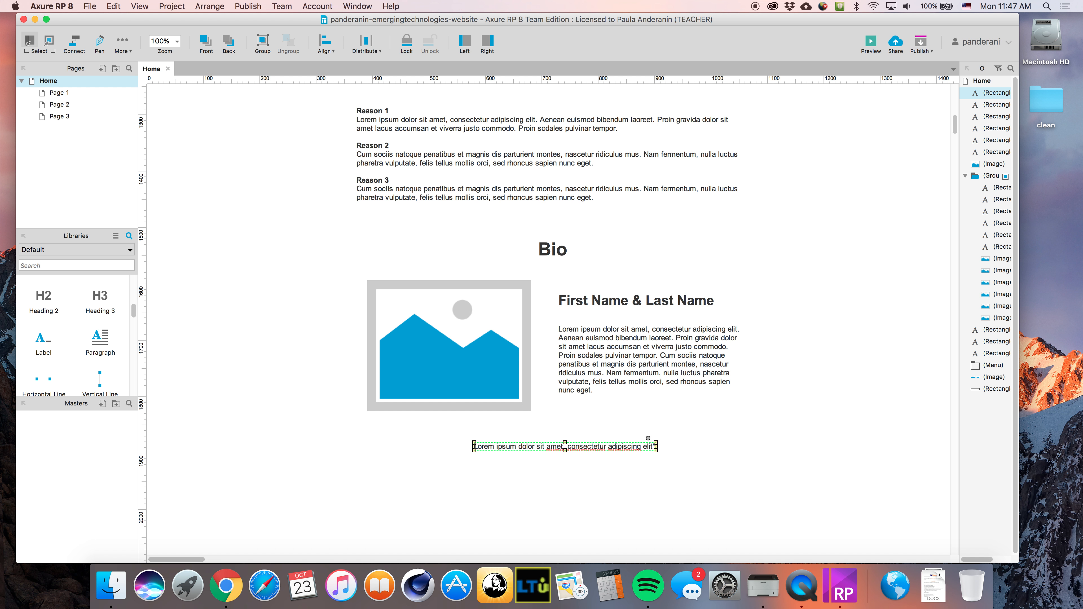
key("BackSpace")
type("\"")
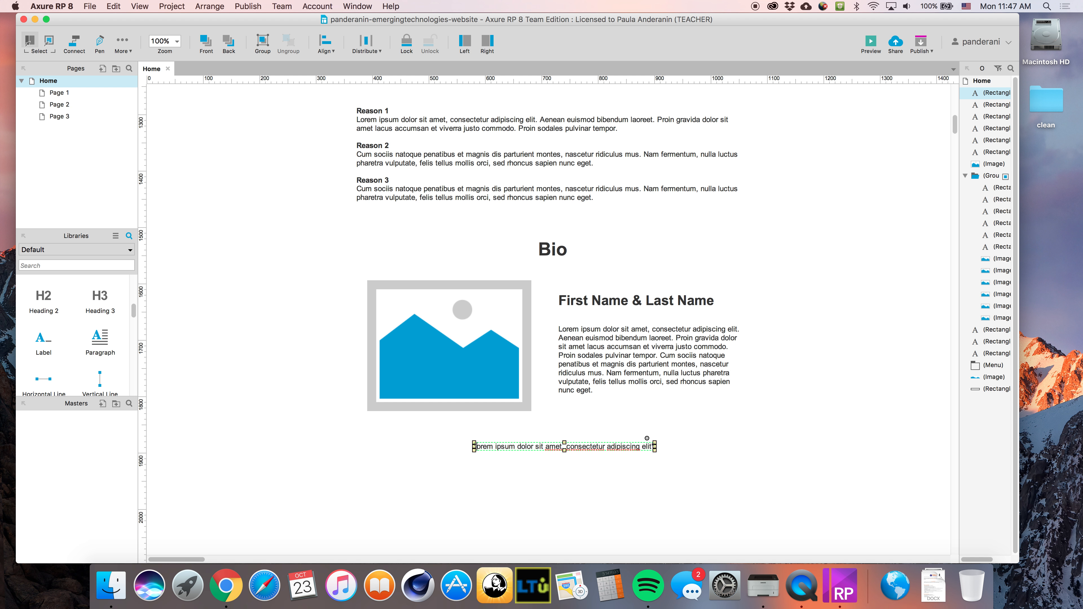
type("L")
key("super+a")
left_click(738, 500)
Resize the quote text box to 550 by 70
left_click(626, 446)
left_click_drag(661, 450, 724, 477)
left_click_drag(478, 478, 415, 481)
Adjust the quote's font size up and down until the whole quote fits on one line
double_click(592, 445)
left_click_drag(611, 445, 335, 431)
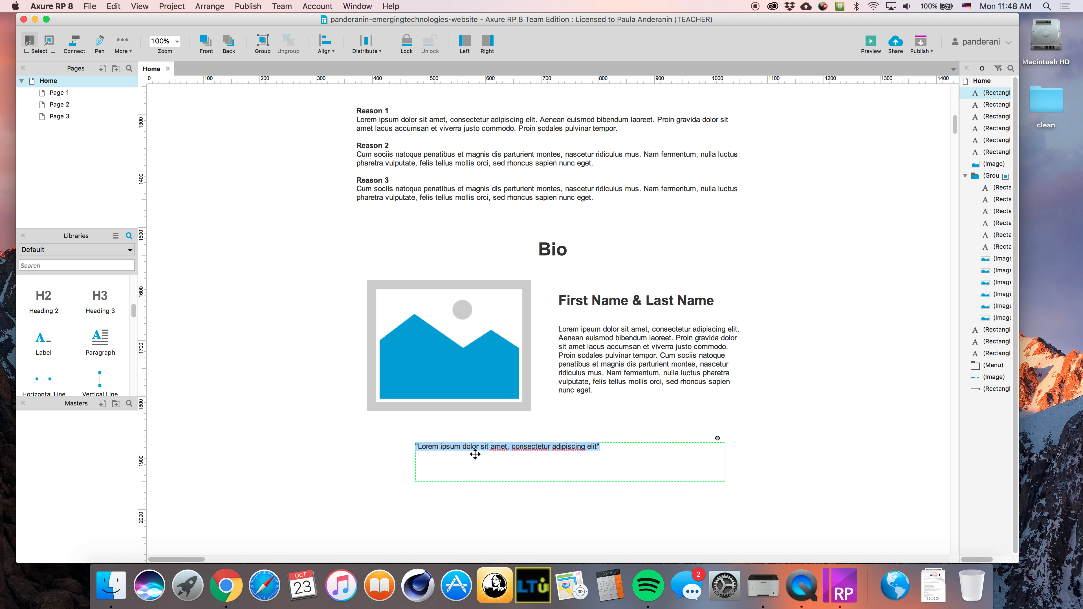
key("super+shift+period")
key("super+shift+period")
key("super+shift+period")
key("super+shift+period")
key("super+shift+period")
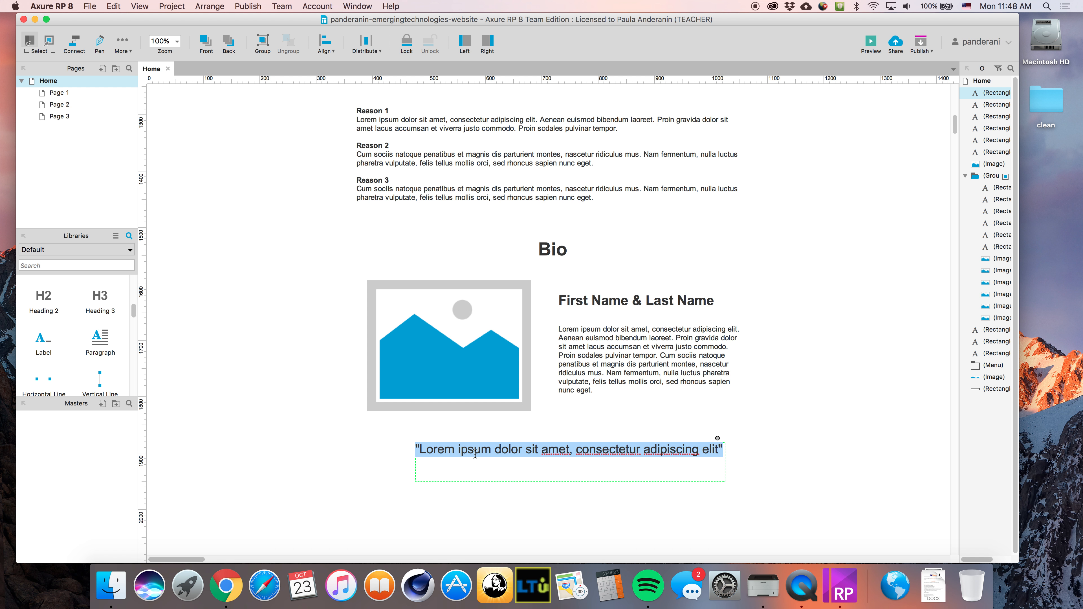
key("super+shift+period")
key("super+shift+period")
key("super+shift+period")
key("super+shift+period")
key("super+shift+comma")
key("super+shift+comma")
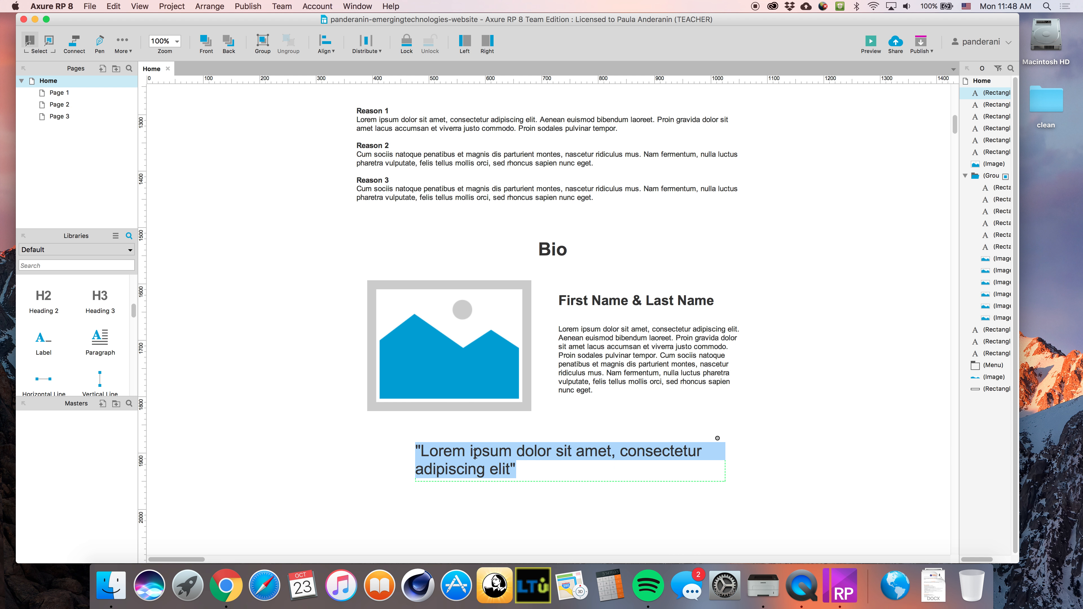
key("super+shift+comma")
key("super+shift+comma")
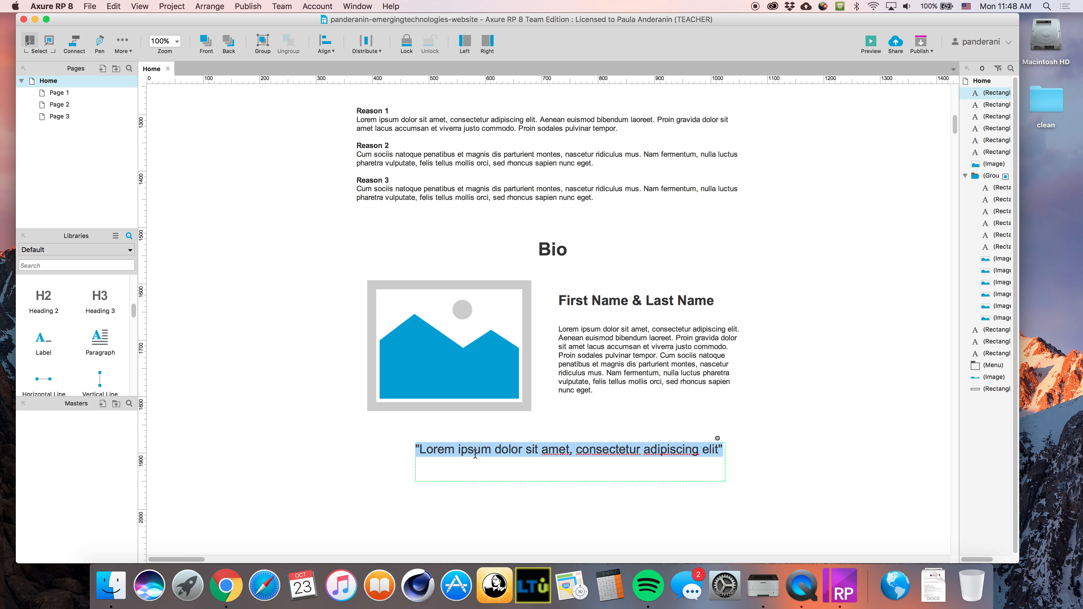
key("super+shift+period")
key("super+shift+period")
key("super+shift+period")
key("super+shift+period")
key("super+shift+period")
key("super+shift+period")
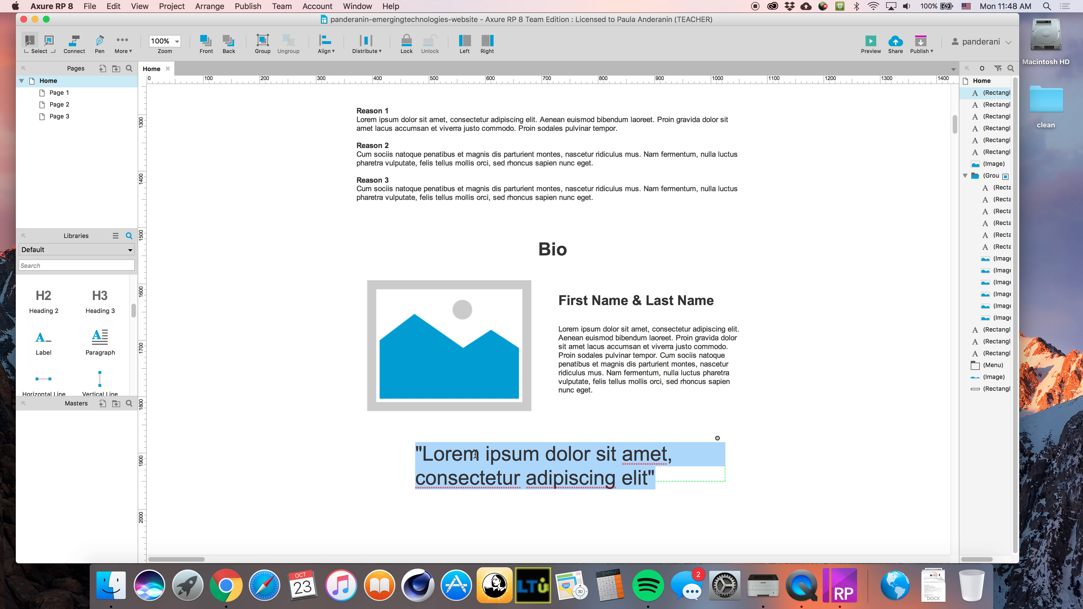
key("super+shift+comma")
key("super+shift+comma")
key("super+shift+comma")
key("super+shift+comma")
key("super+shift+comma")
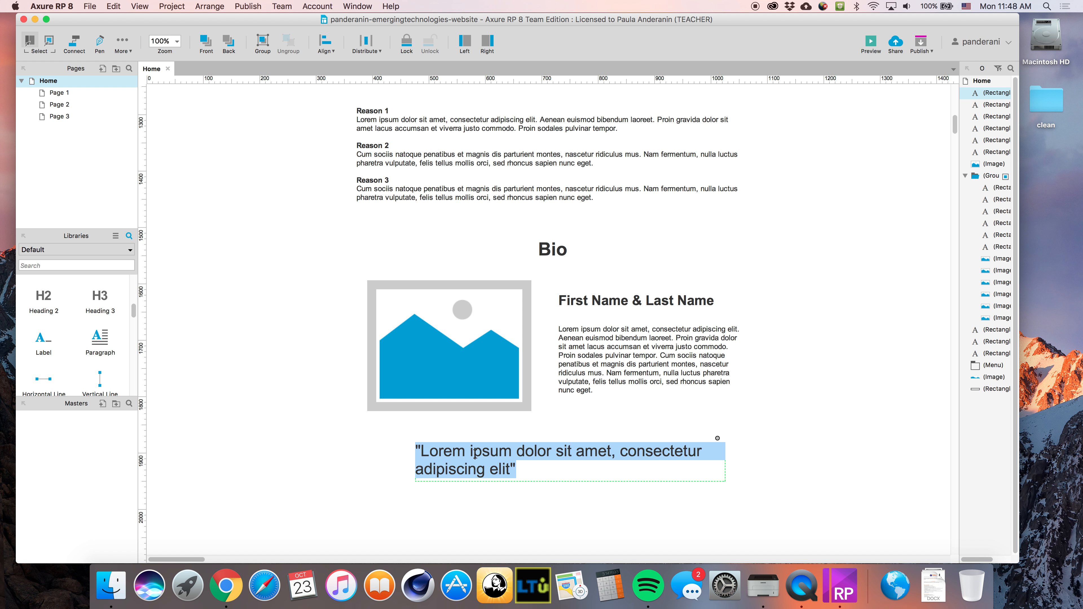
key("super+shift+period")
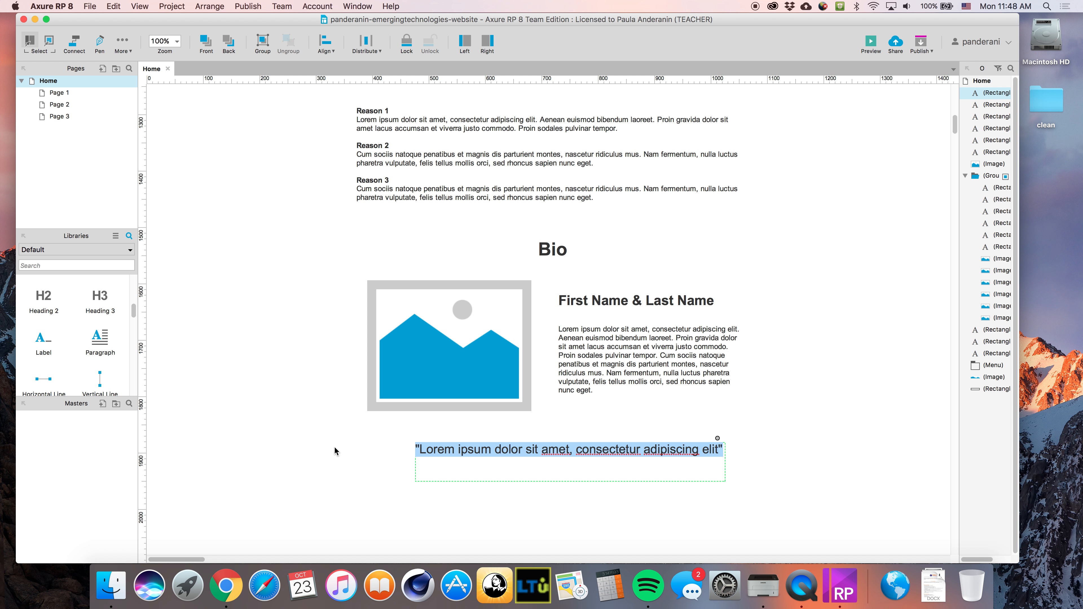
left_click(295, 407)
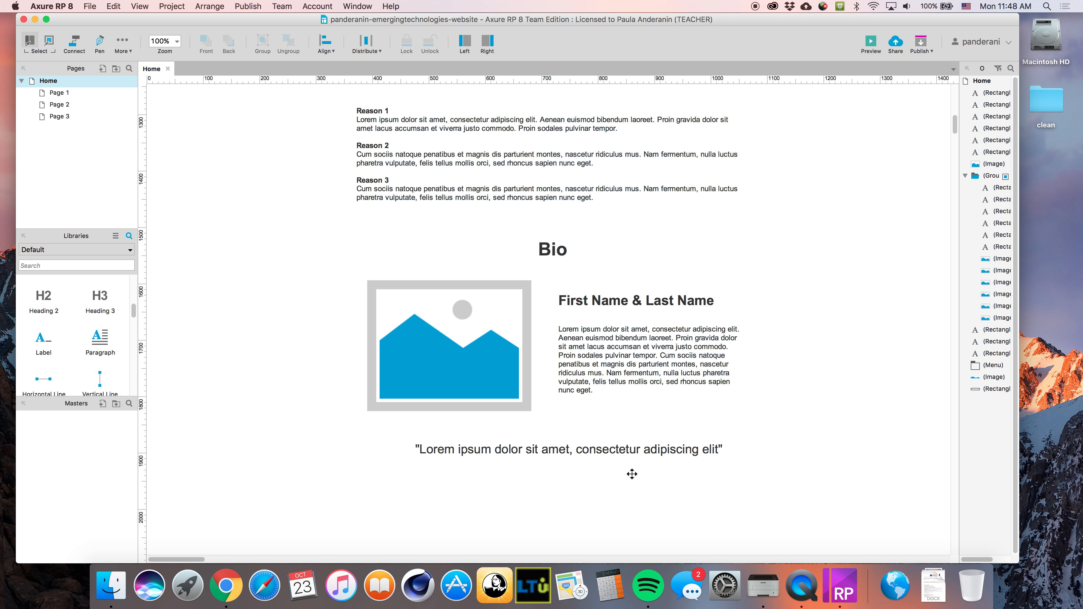
double_click(616, 450)
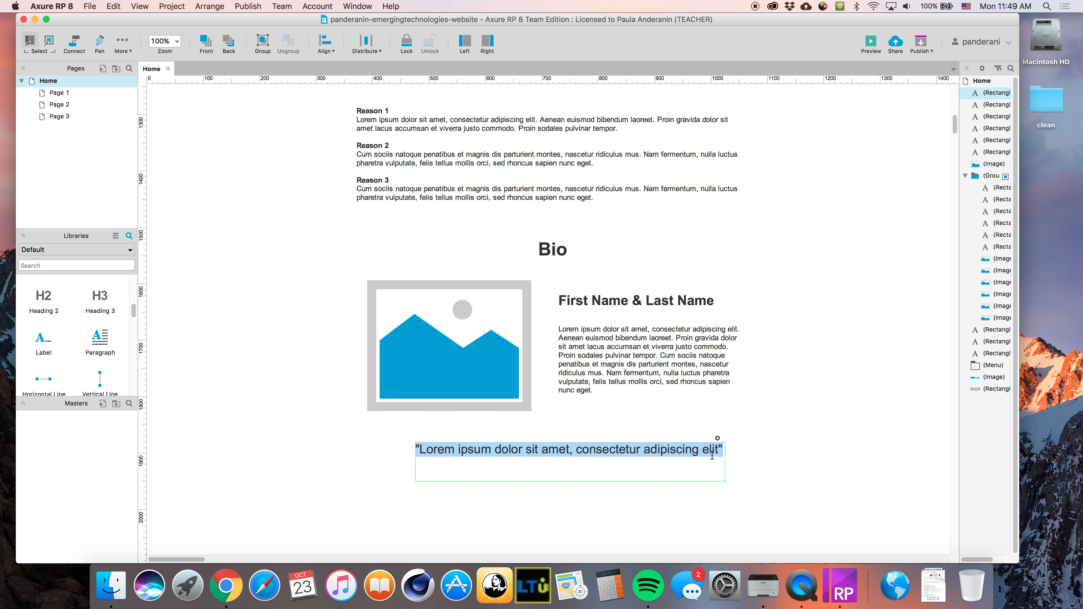
key("Right")
key("Return")
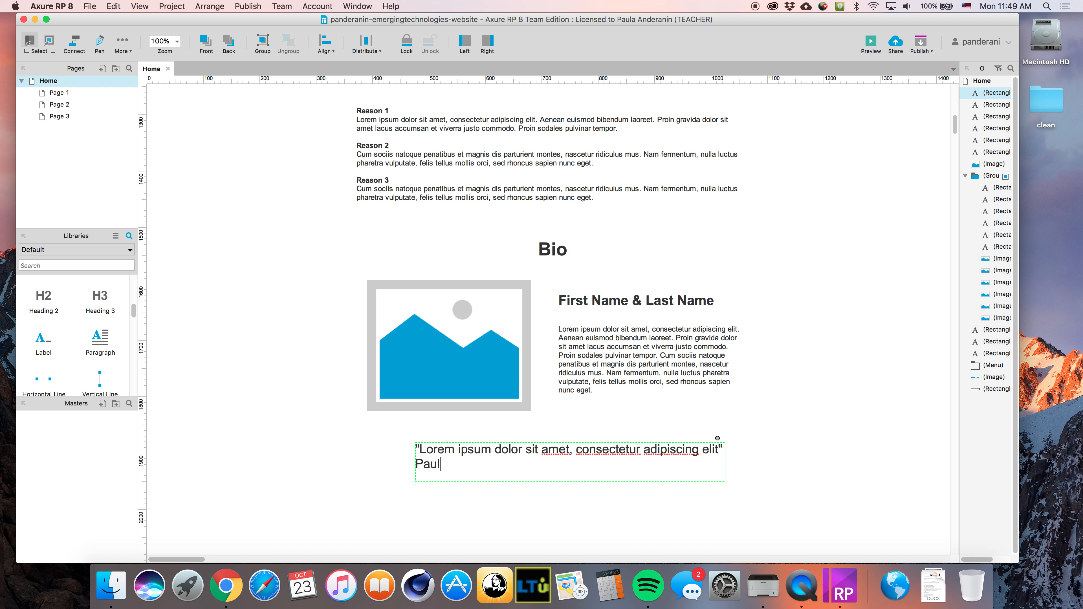
key("BackSpace")
key("super+a")
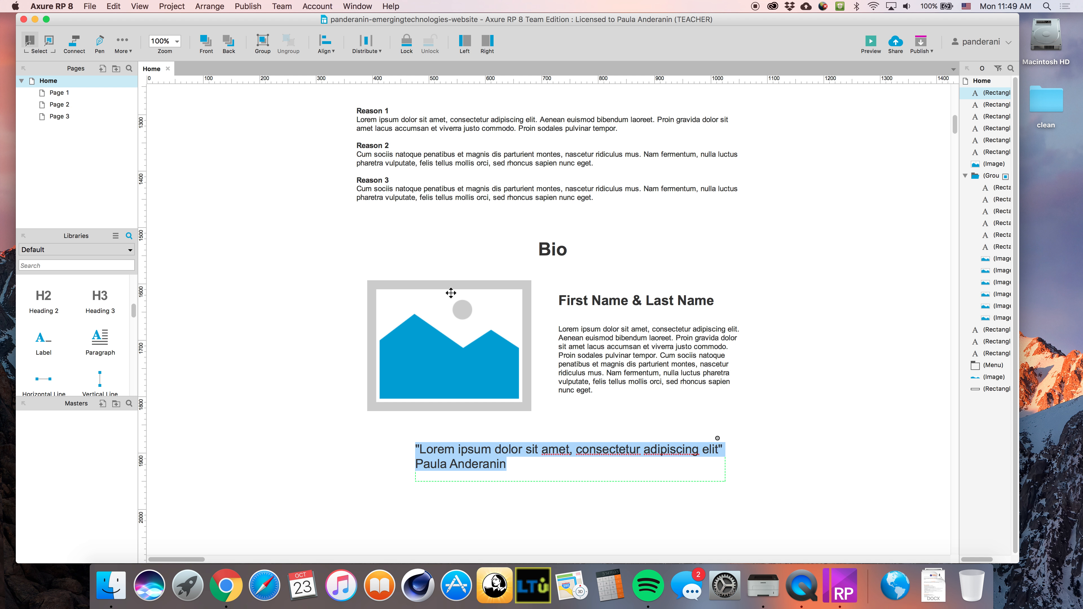
right_click(483, 461)
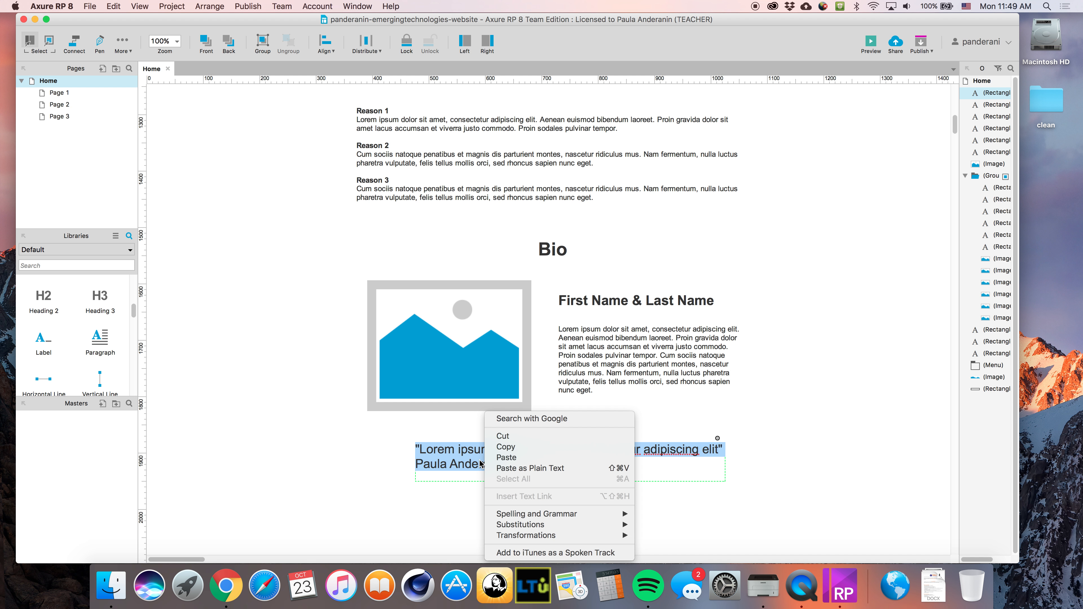
left_click(436, 465)
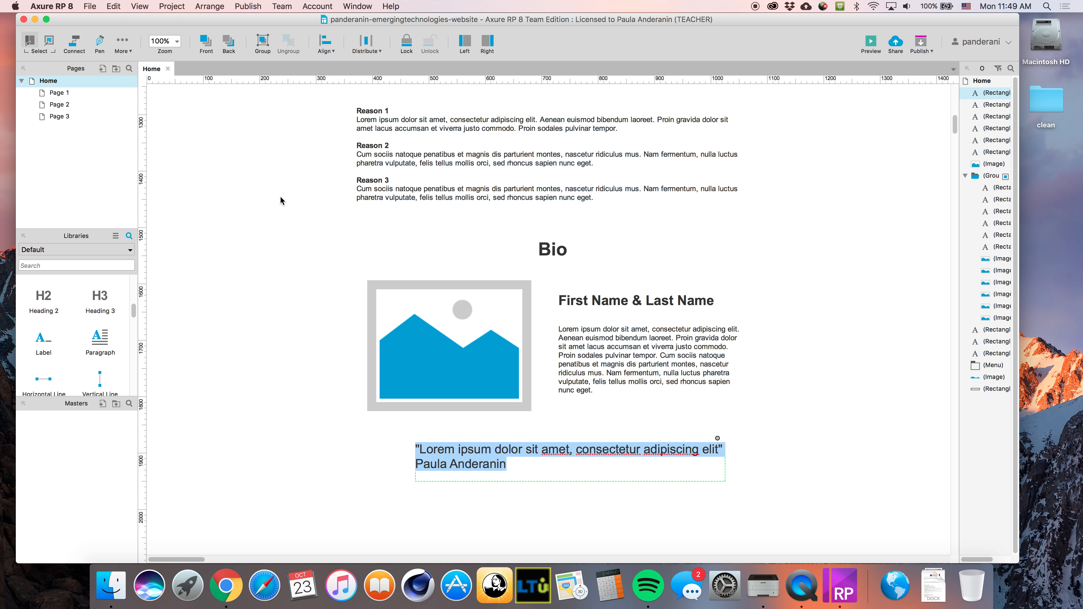
left_click(327, 45)
left_click(327, 46)
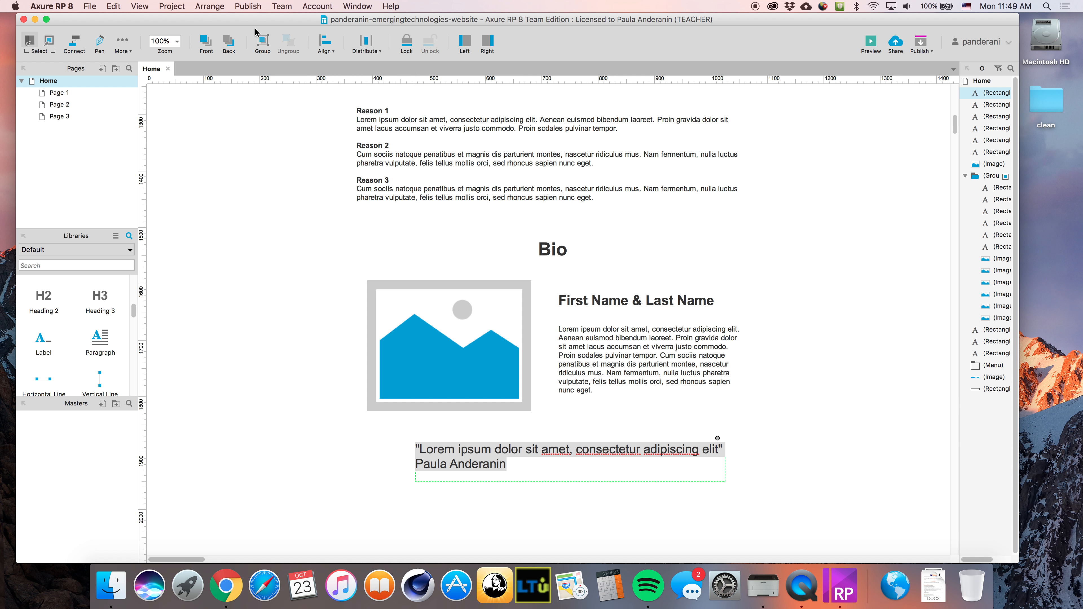
left_click(111, 6)
left_click(111, 6)
left_click(127, 49)
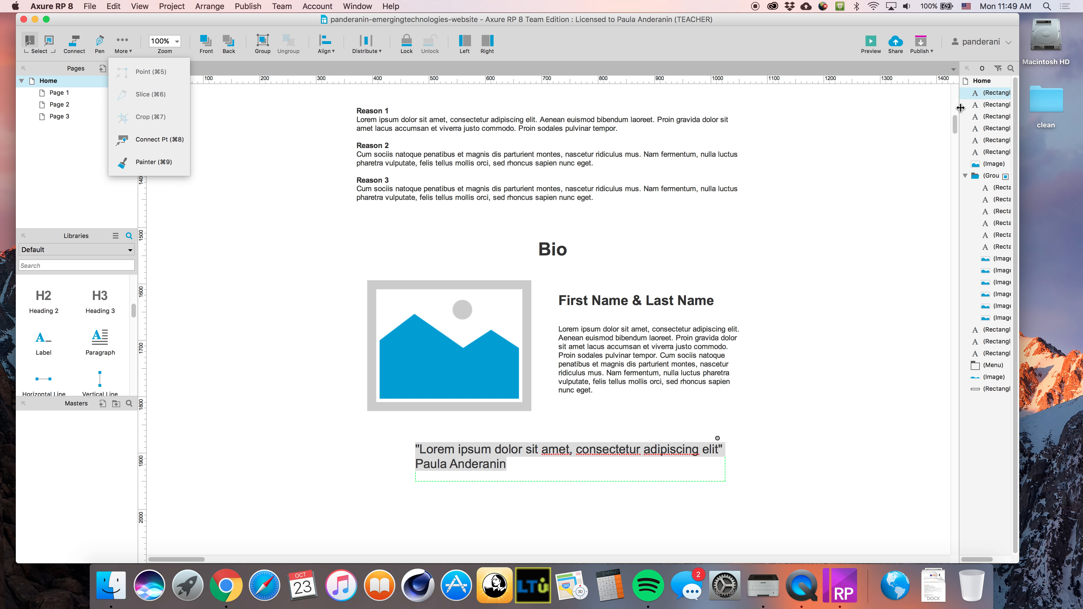
Widen the Outline panel, then center-align the quote text so the author line sits centred
left_click(779, 405)
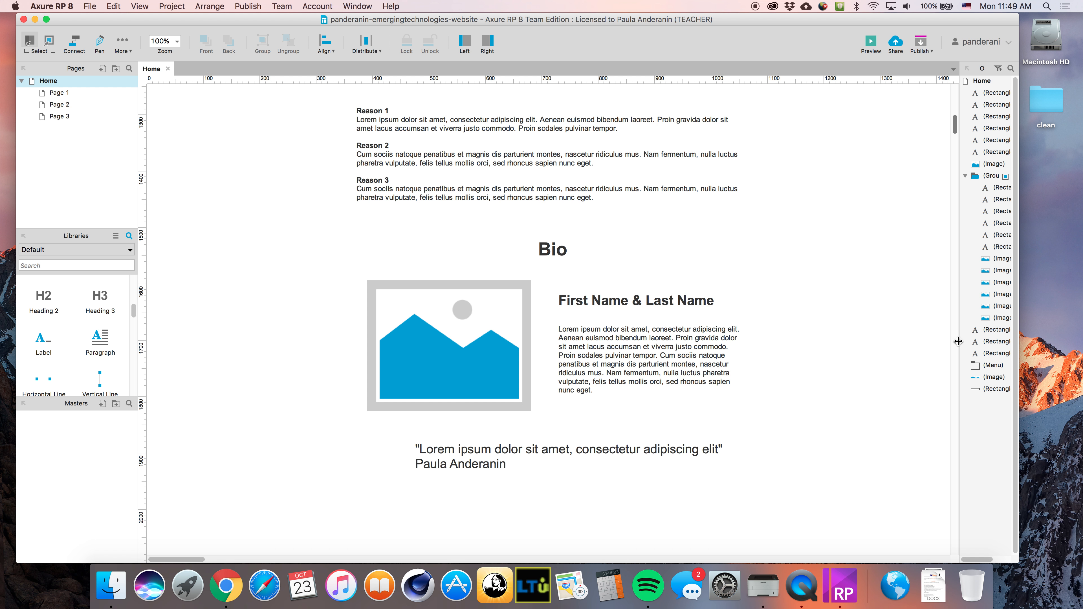
left_click_drag(959, 340, 804, 334)
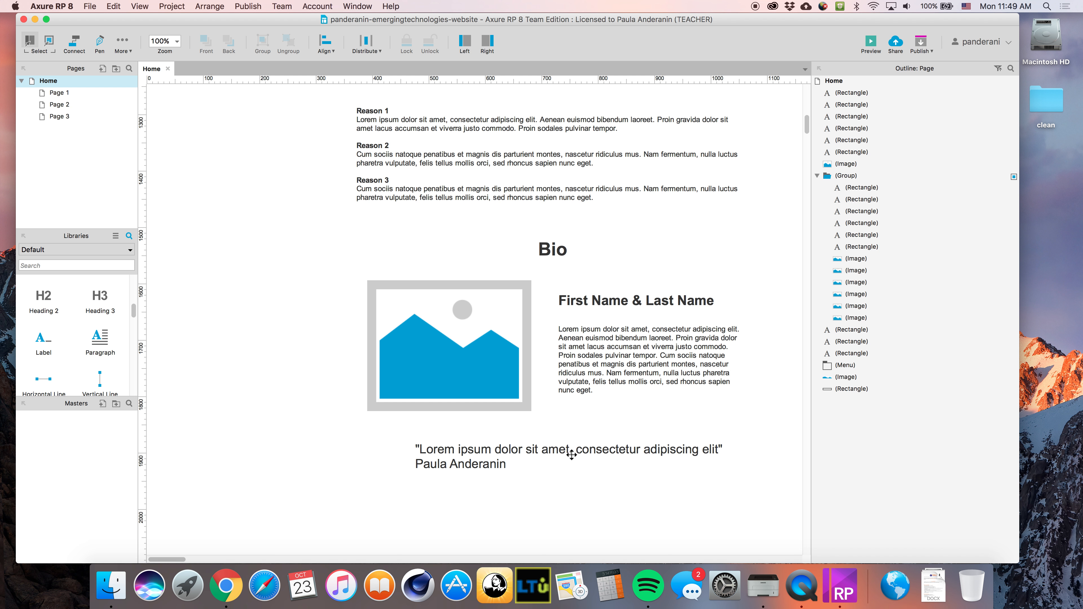
left_click(497, 451)
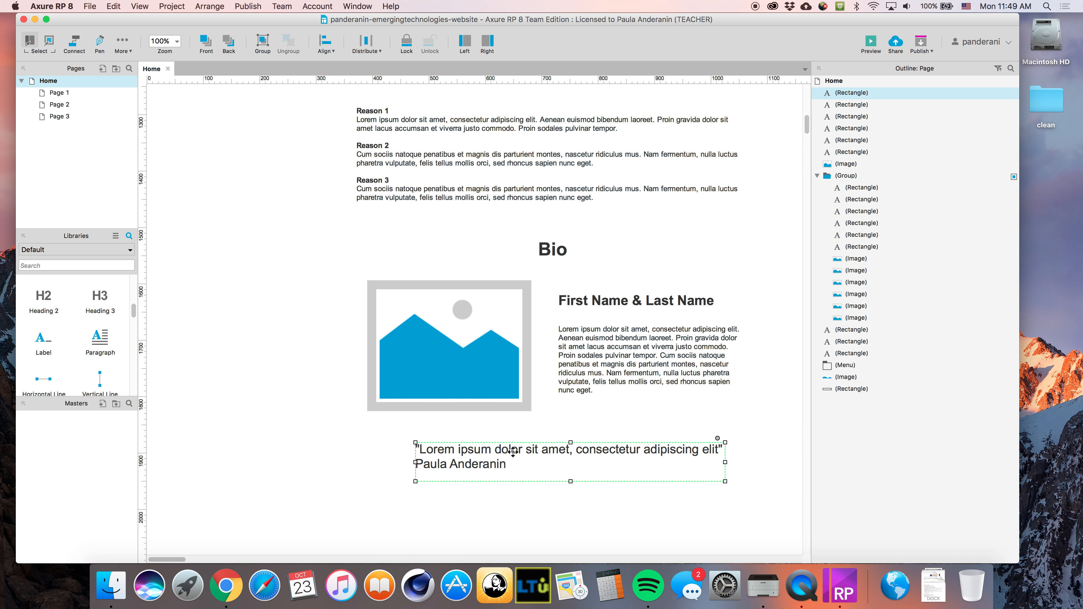
double_click(525, 464)
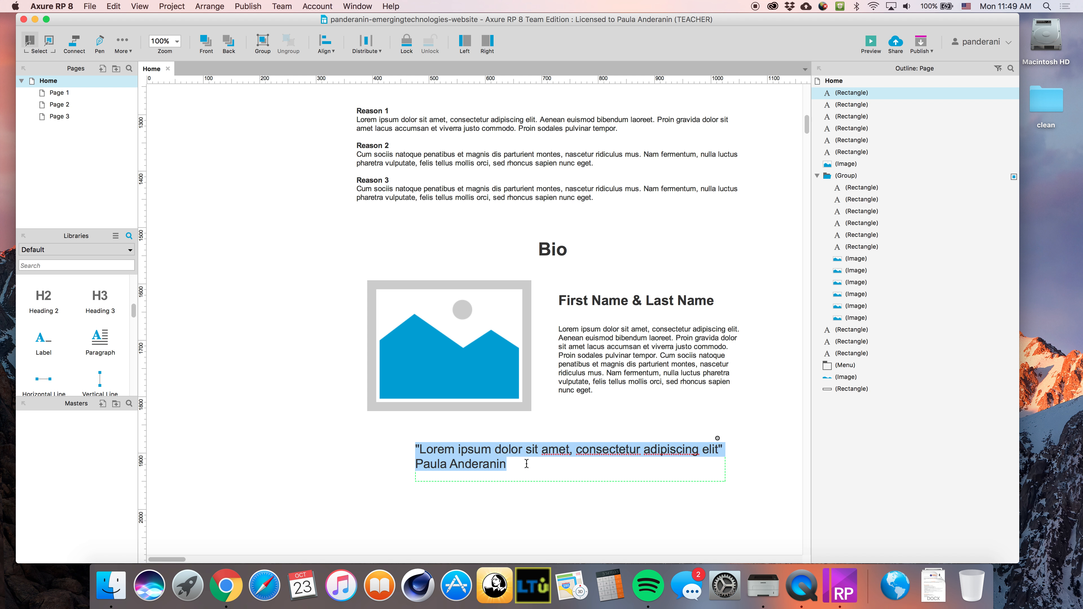
key("super+shift+c")
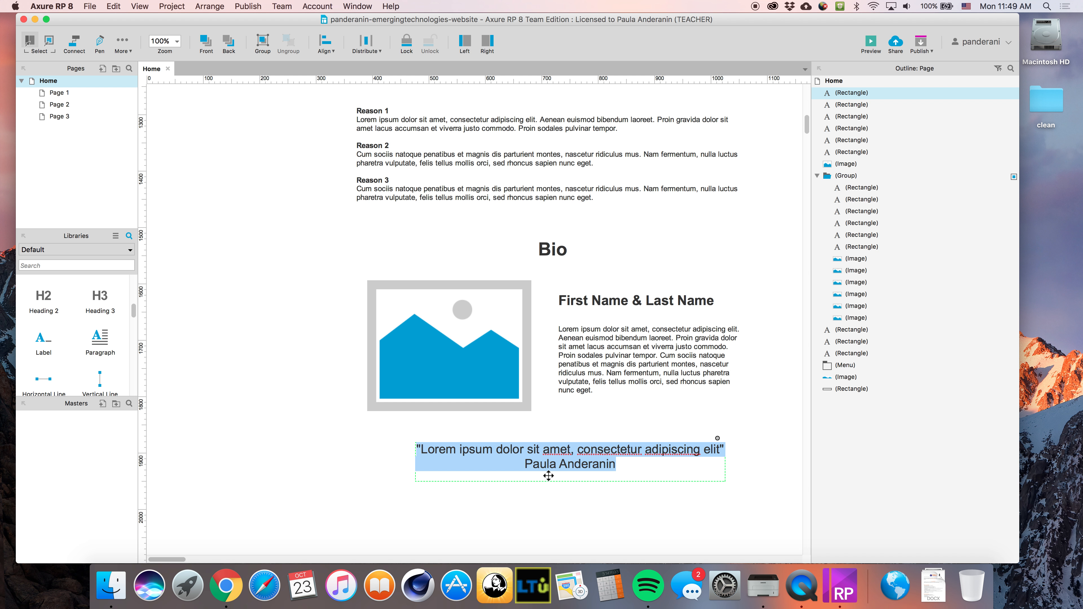
key("super+shift+l")
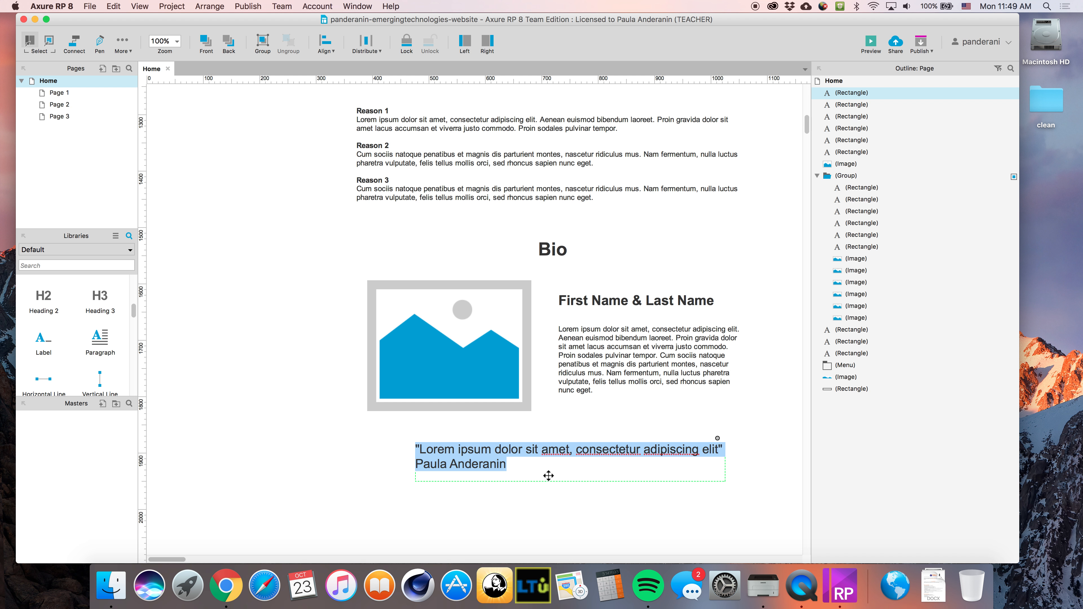
key("super+shift+r")
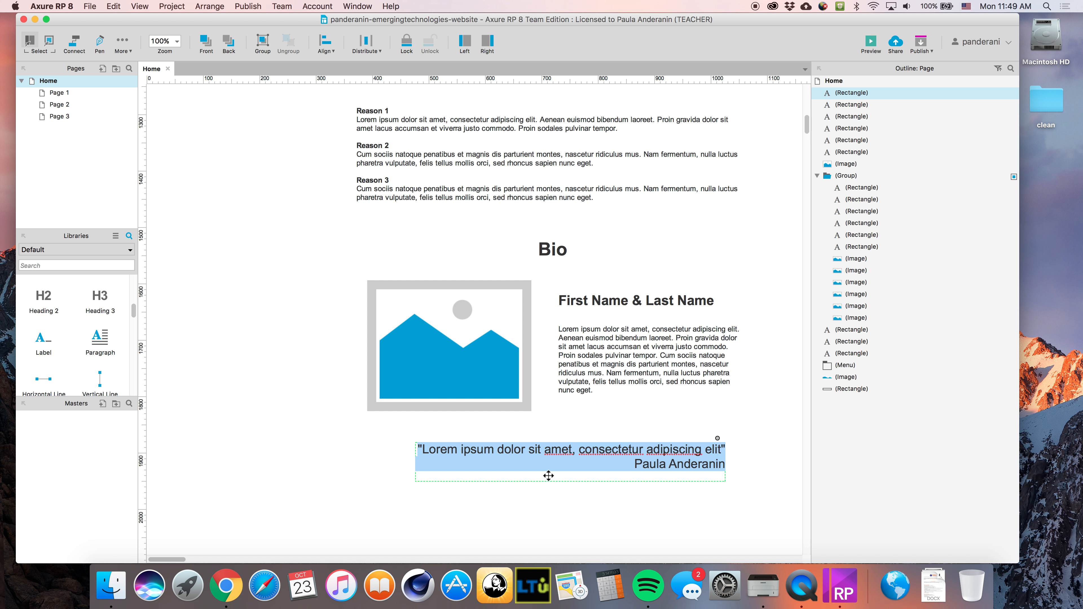
key("super+shift+c")
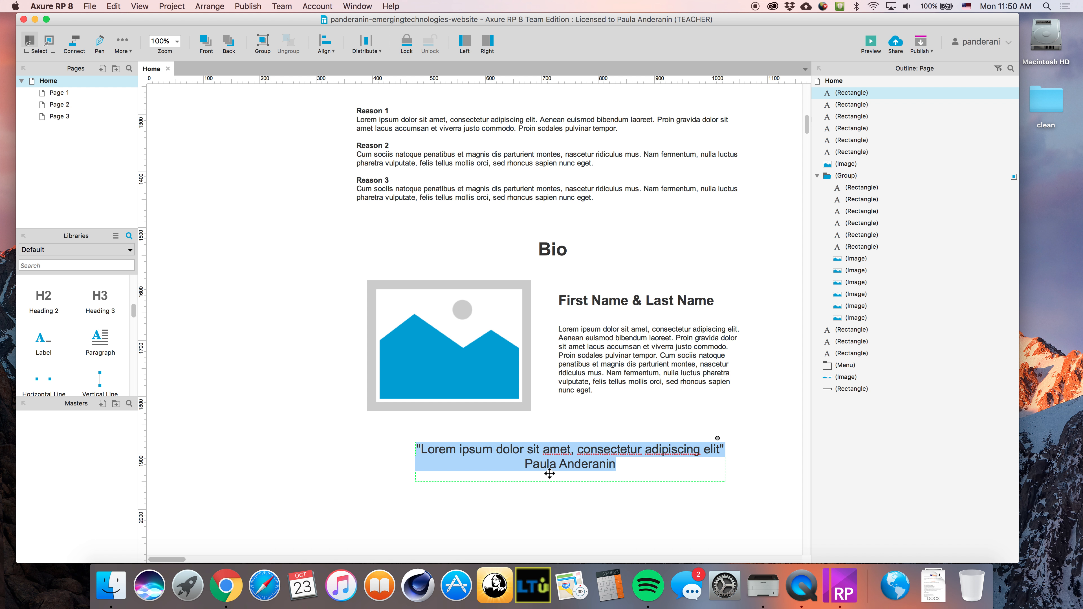
left_click(762, 440)
scroll(773, 388, "down", 5)
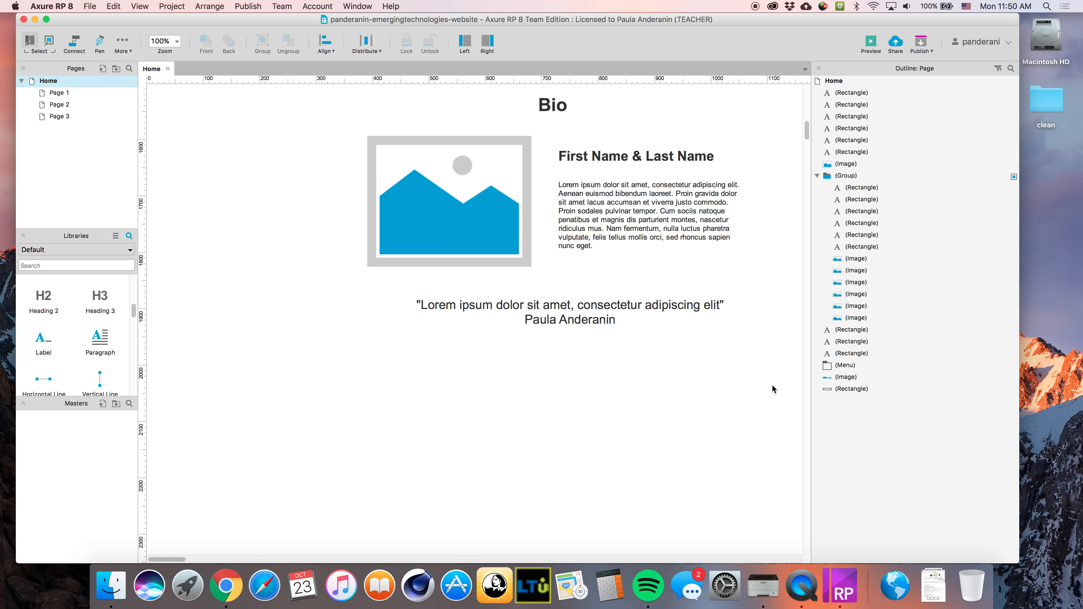
scroll(772, 389, "down", 2)
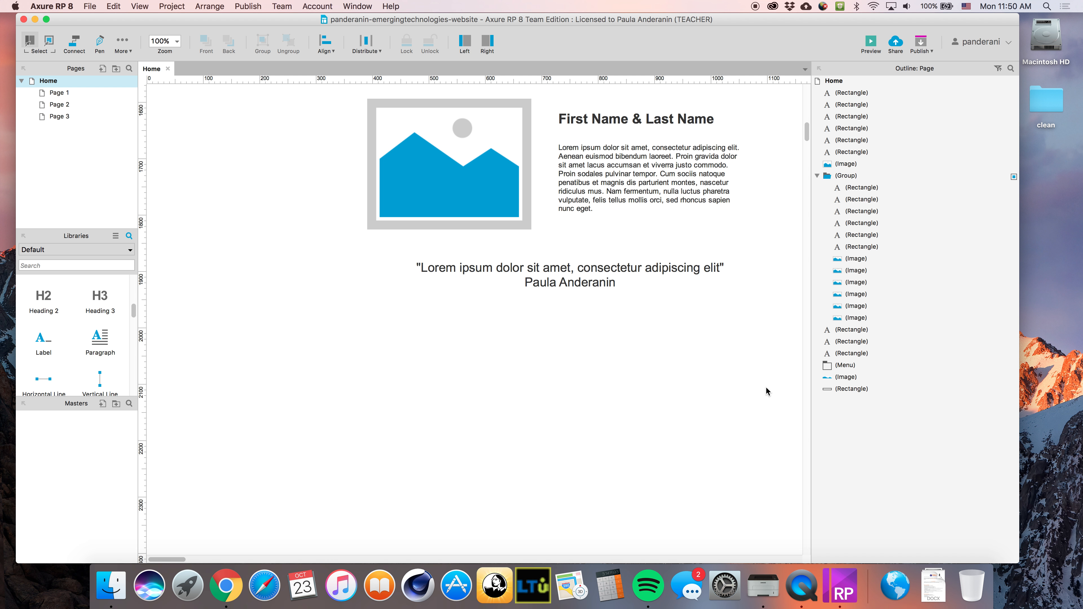
scroll(382, 301, "up", 3)
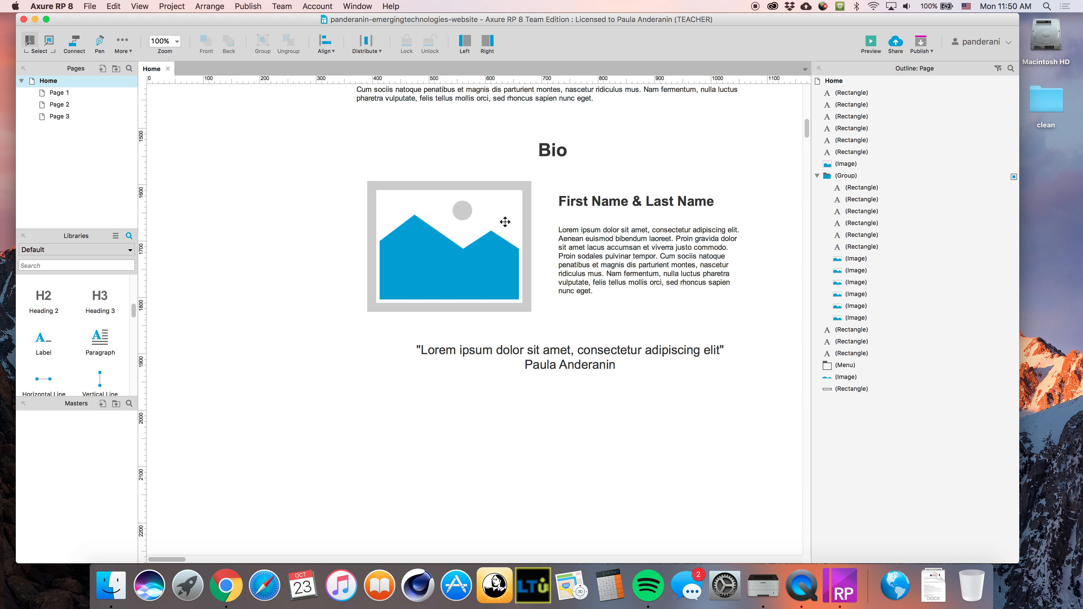
Duplicate the Bio heading below the quote, retitle it 'About LTU', and centre it
left_click(559, 146)
key("super+d")
left_click_drag(559, 155, 552, 404)
left_click_drag(549, 403, 553, 404)
double_click(553, 404)
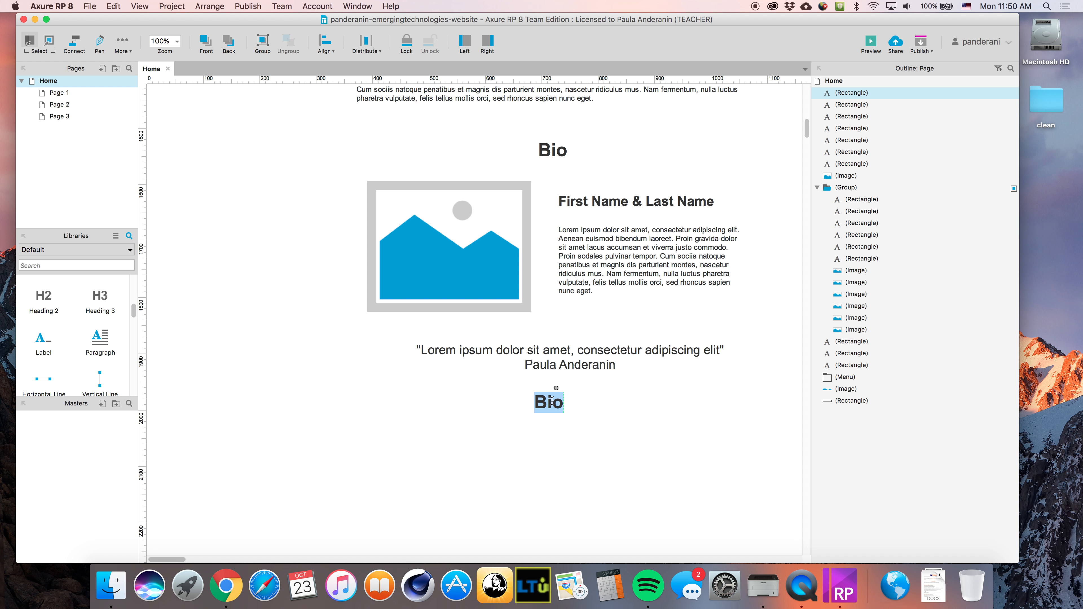
type("About LTU")
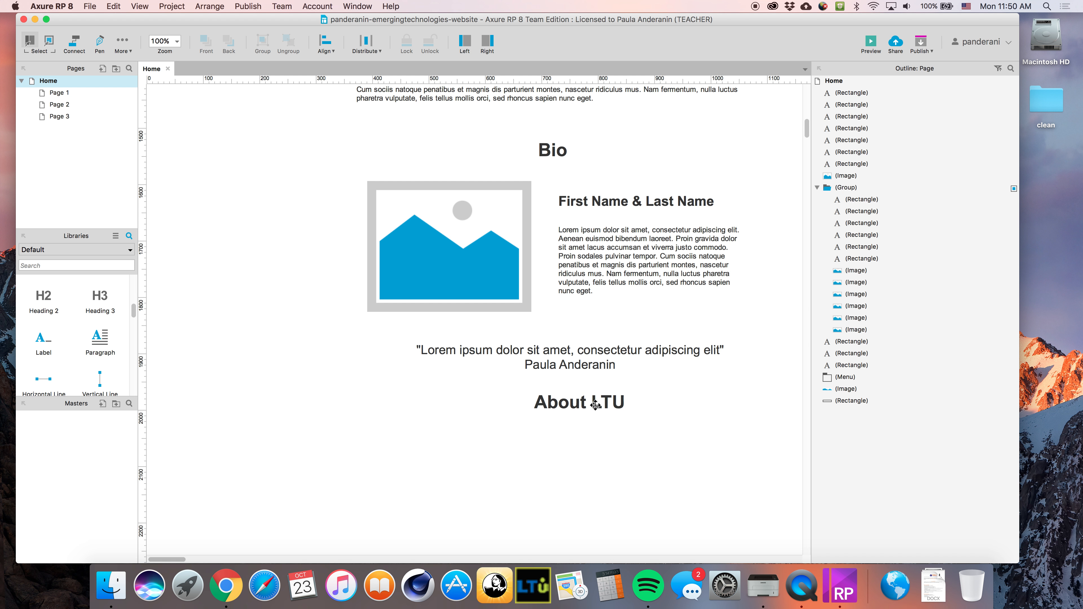
left_click_drag(595, 403, 553, 404)
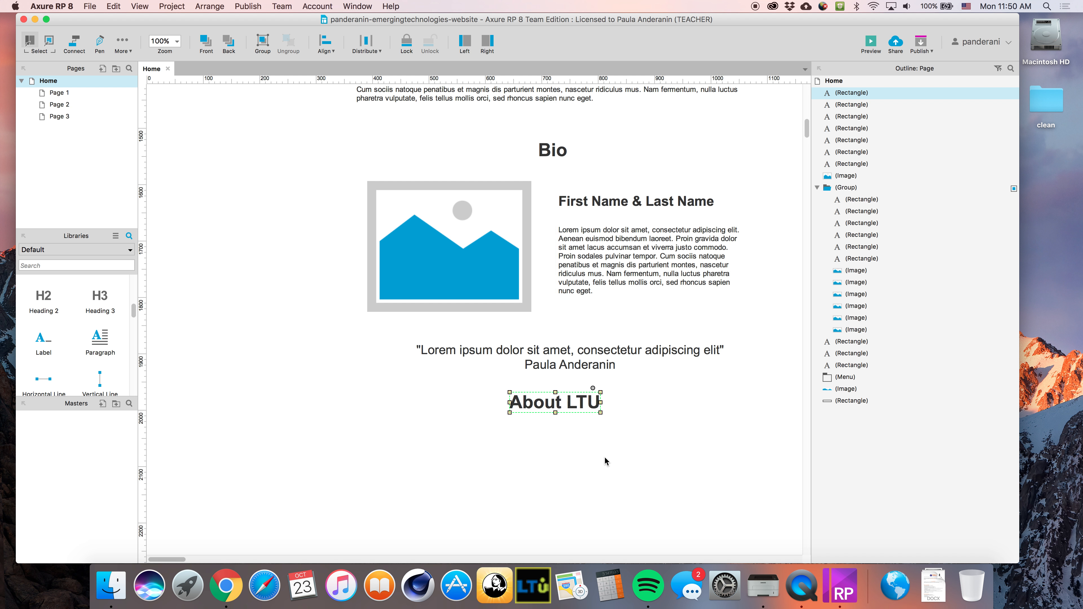
left_click(619, 468)
scroll(596, 330, "down", 3)
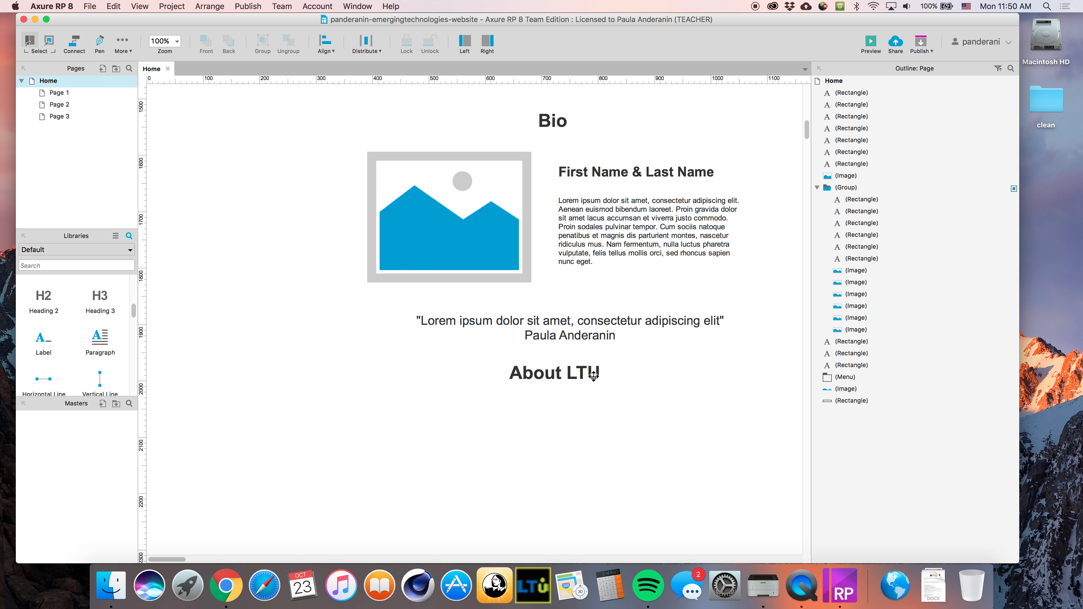
left_click_drag(571, 345, 570, 360)
left_click(620, 407)
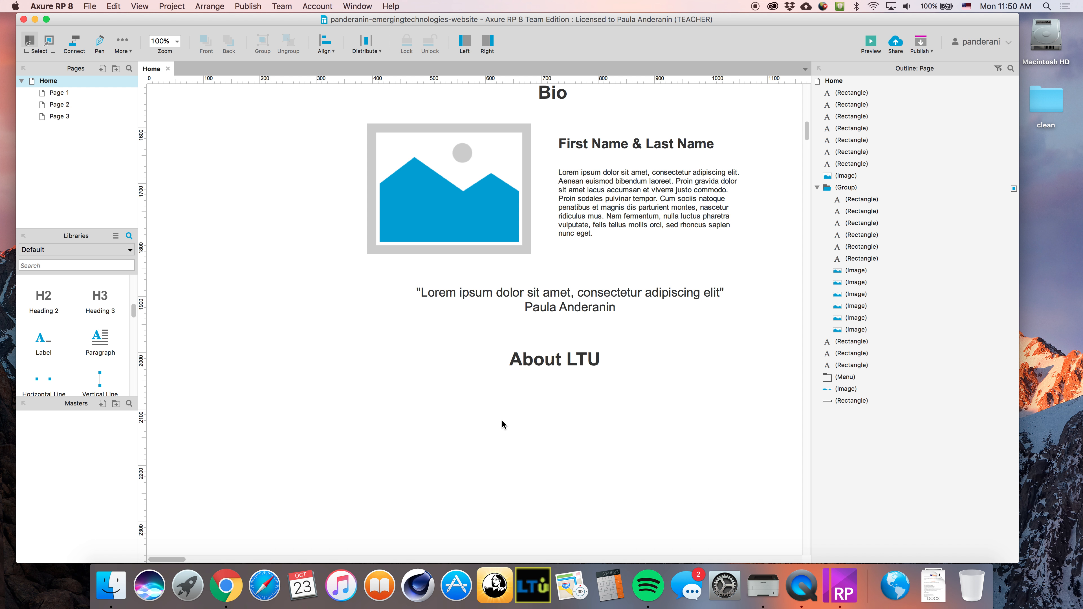
scroll(546, 420, "down", 3)
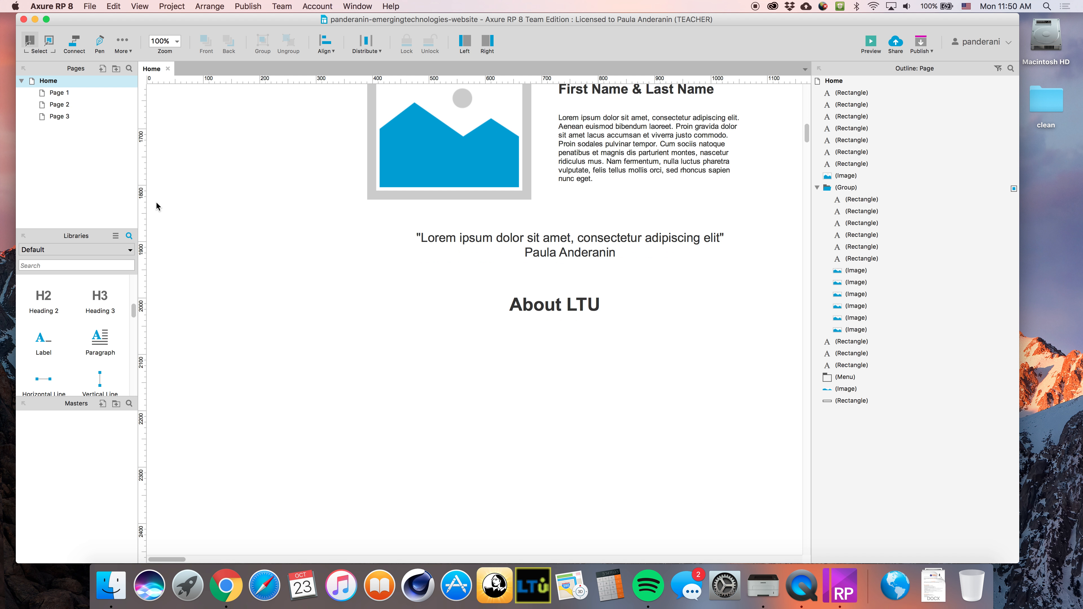
Add a resized image placeholder from the widget library below the About LTU heading
left_click(58, 262)
type("image")
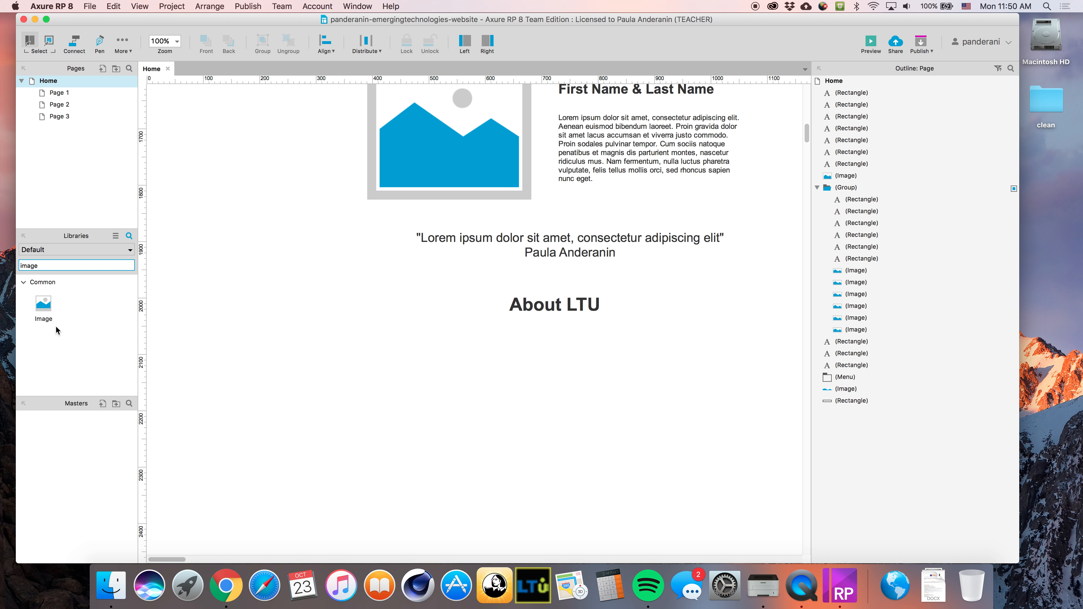
left_click_drag(56, 330, 385, 346)
left_click_drag(556, 395, 511, 395)
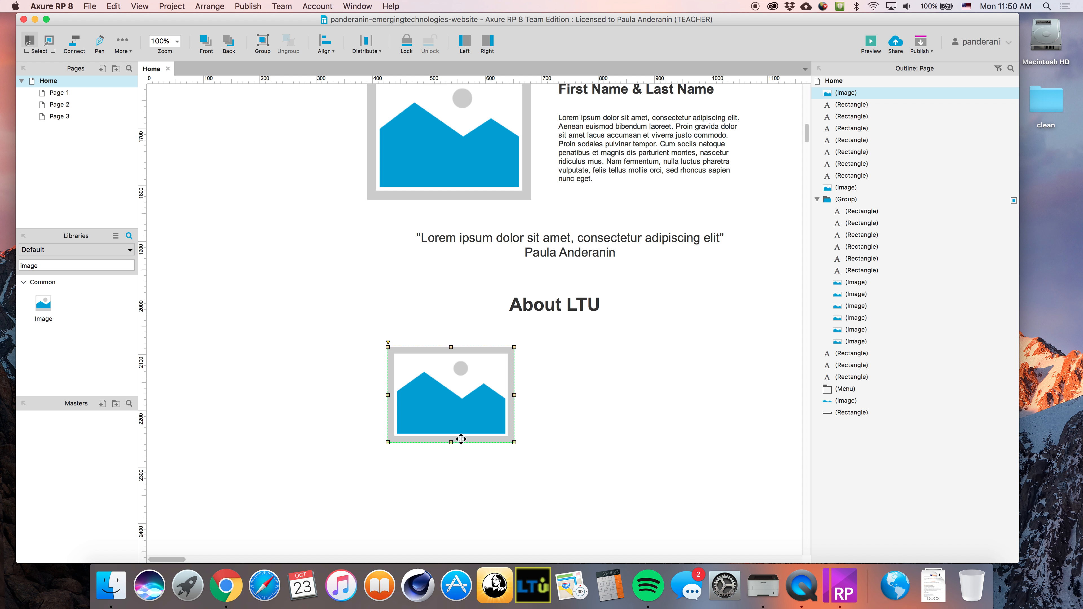
left_click_drag(511, 443, 503, 432)
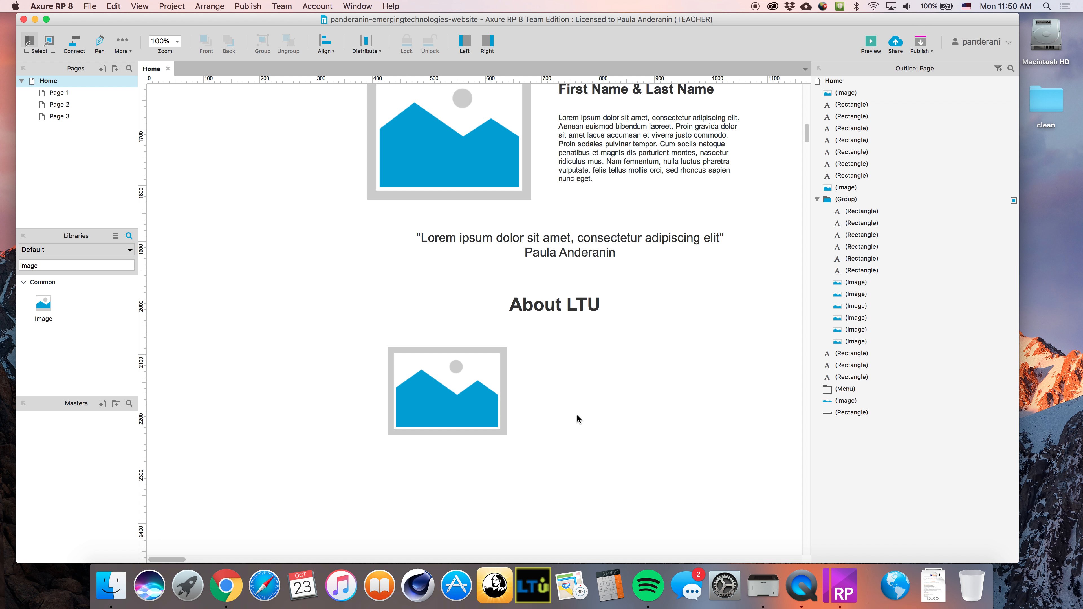
left_click(582, 397)
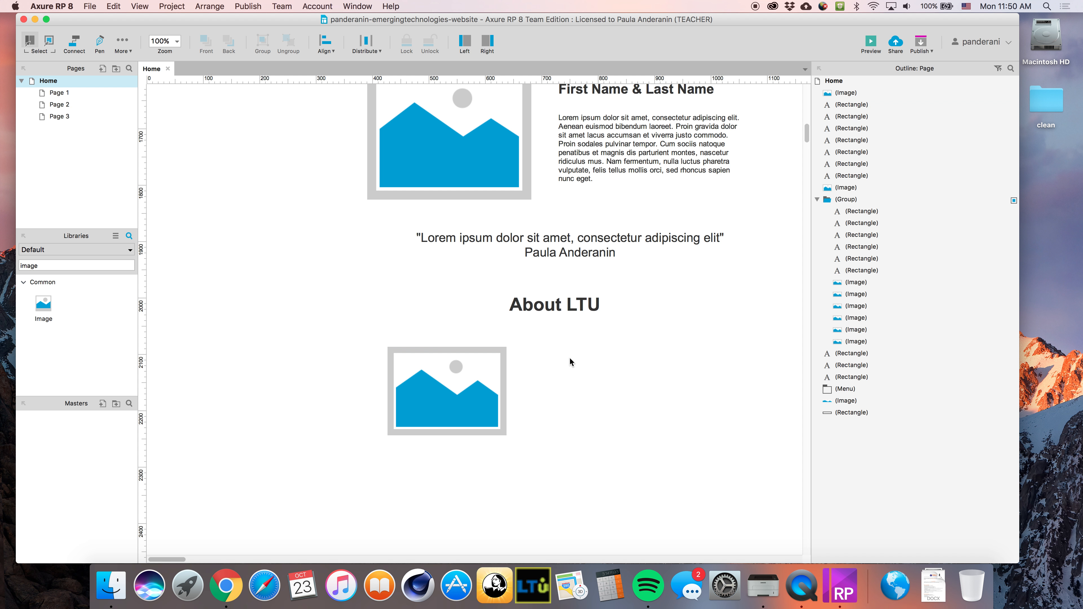
Place a copy of the Bio paragraph beside the new About LTU image
left_click(649, 141)
key("super+d")
left_click_drag(650, 141, 607, 366)
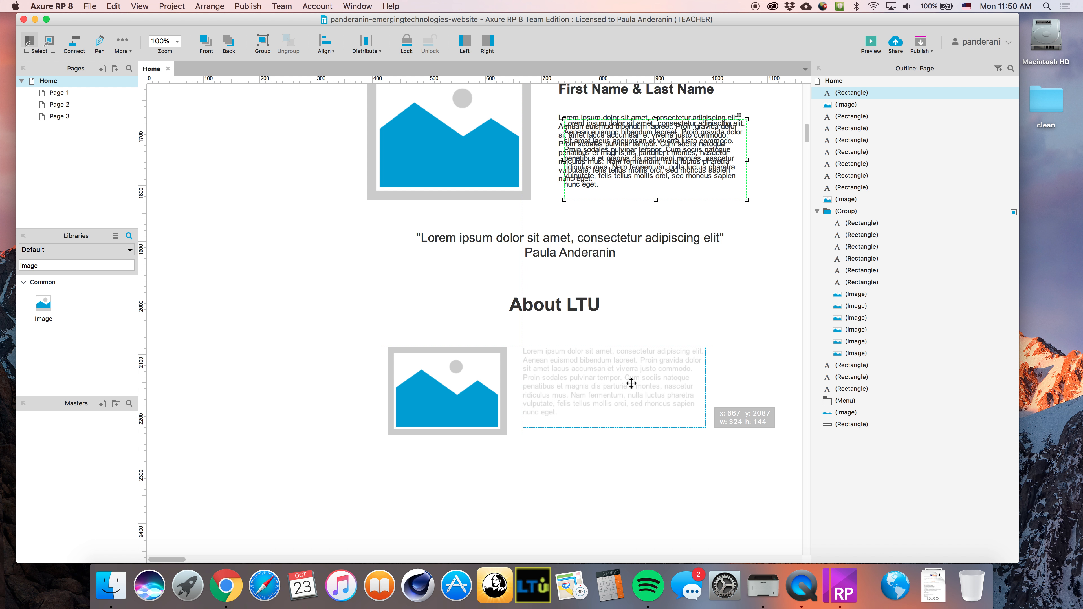
left_click_drag(705, 428, 734, 434)
left_click(709, 494)
scroll(652, 465, "down", 2)
left_click_drag(564, 270, 562, 266)
left_click(640, 411)
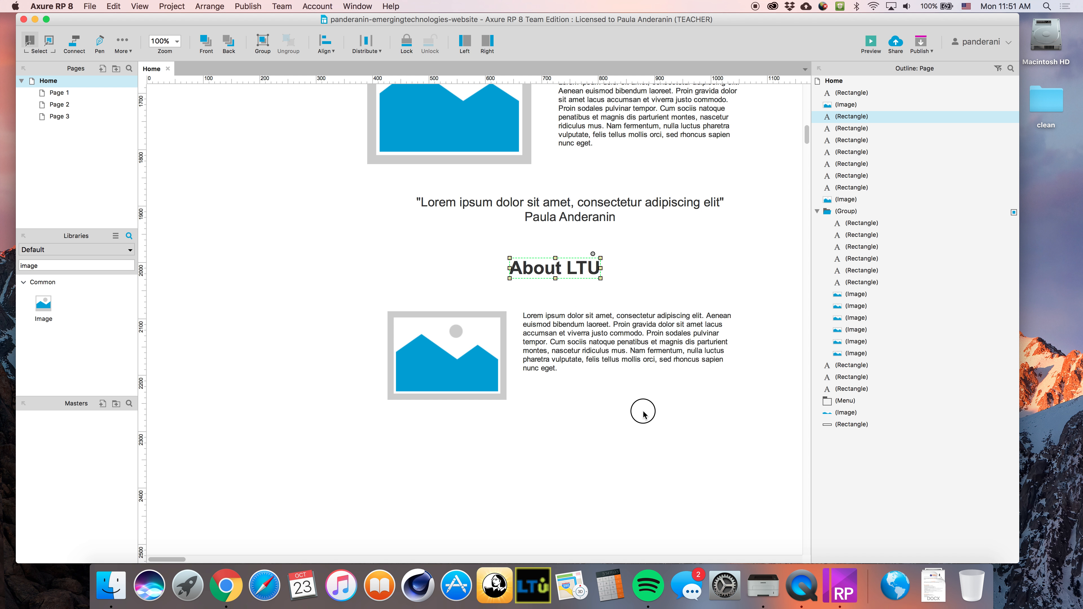
scroll(606, 443, "down", 3)
scroll(507, 425, "down", 2)
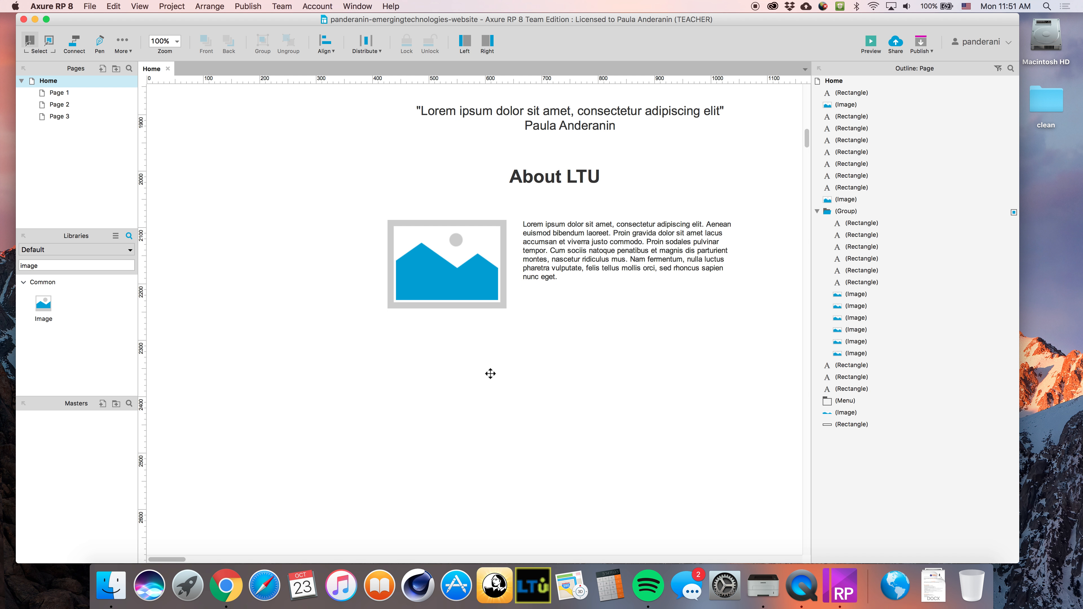
scroll(491, 374, "up", 10)
scroll(490, 377, "up", 15)
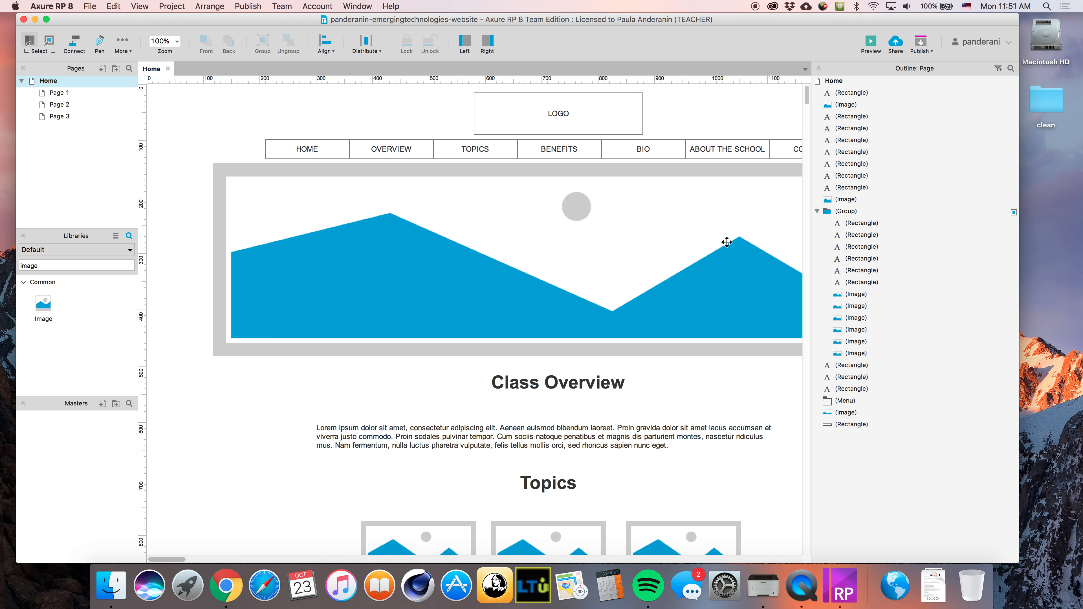
scroll(648, 422, "down", 4)
scroll(647, 422, "down", 15)
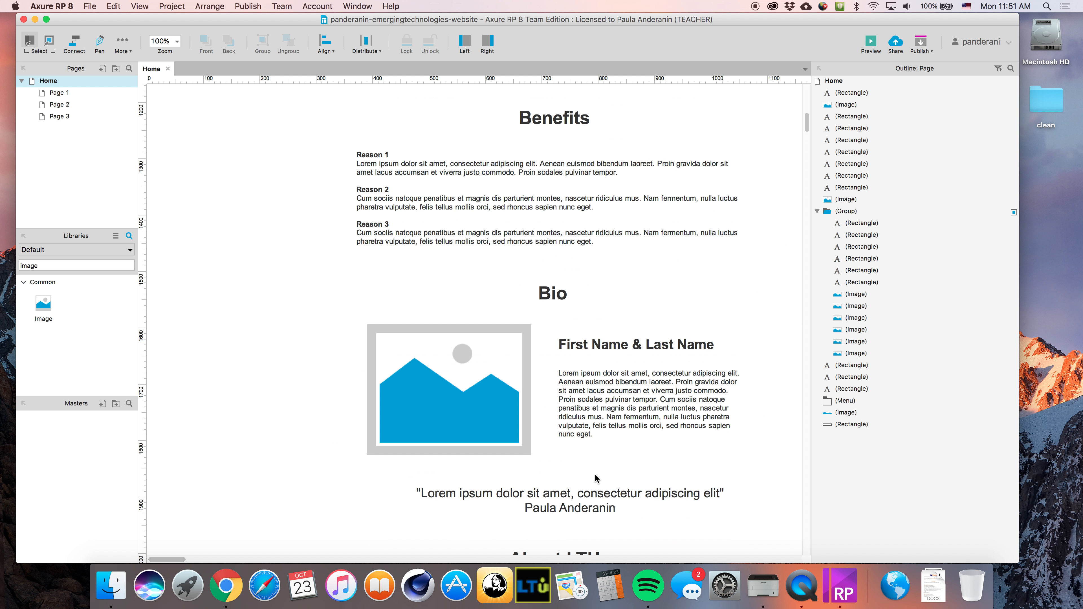
Change the ABOUT THE SCHOOL menu item's text to ABOUT LTU
double_click(580, 449)
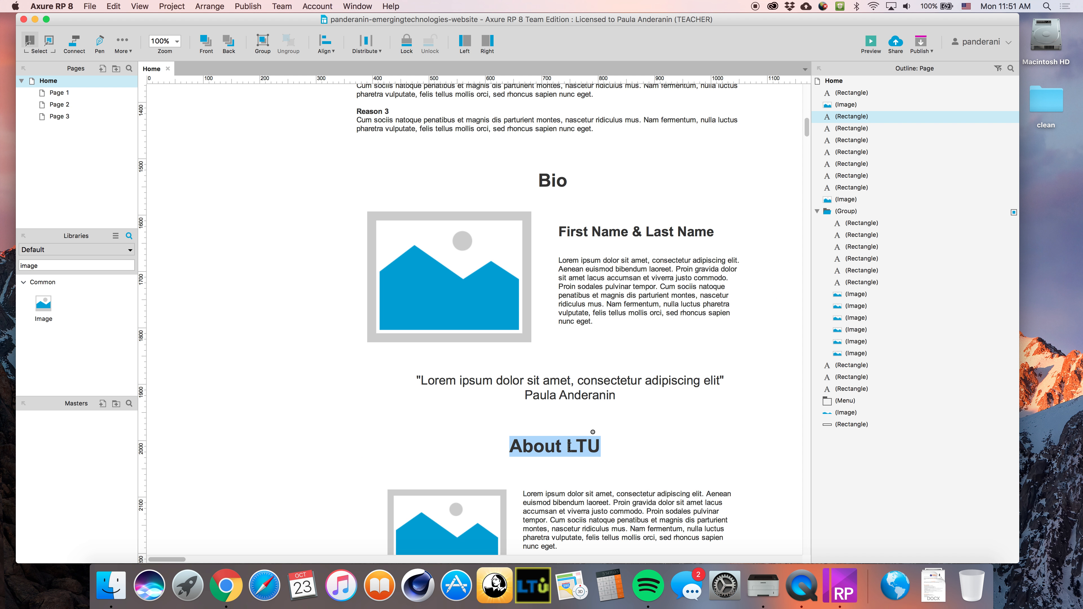
scroll(600, 396, "up", 18)
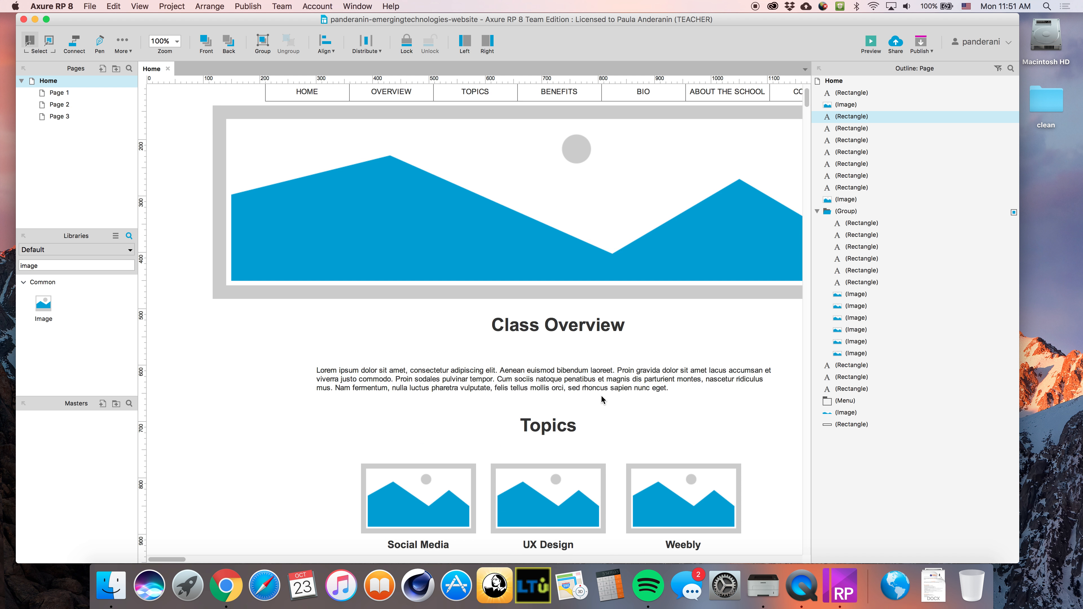
double_click(753, 149)
left_click_drag(718, 149, 768, 151)
type("LTU")
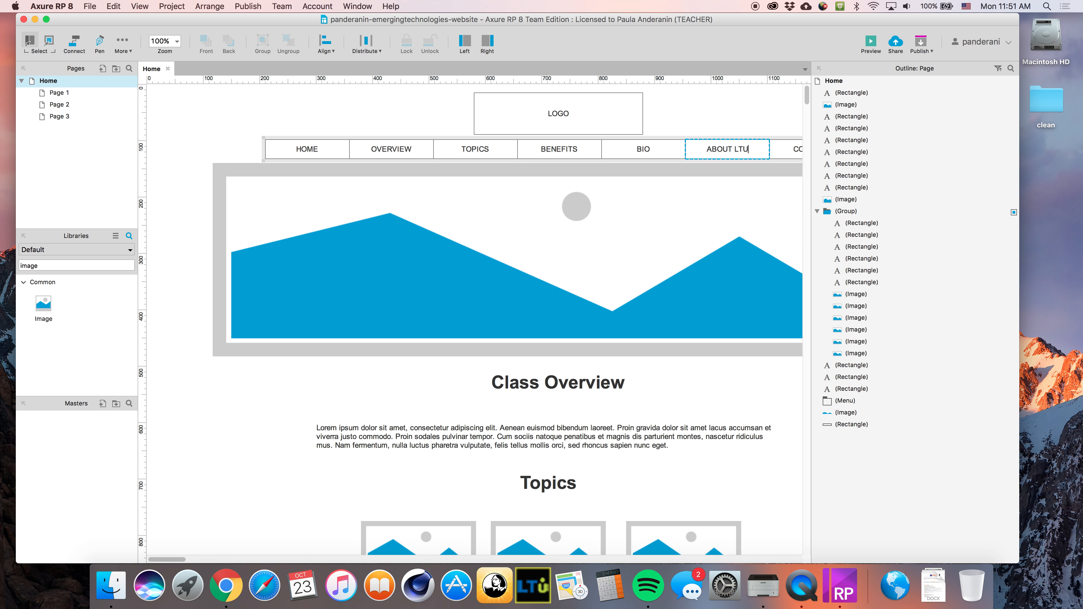
left_click(757, 116)
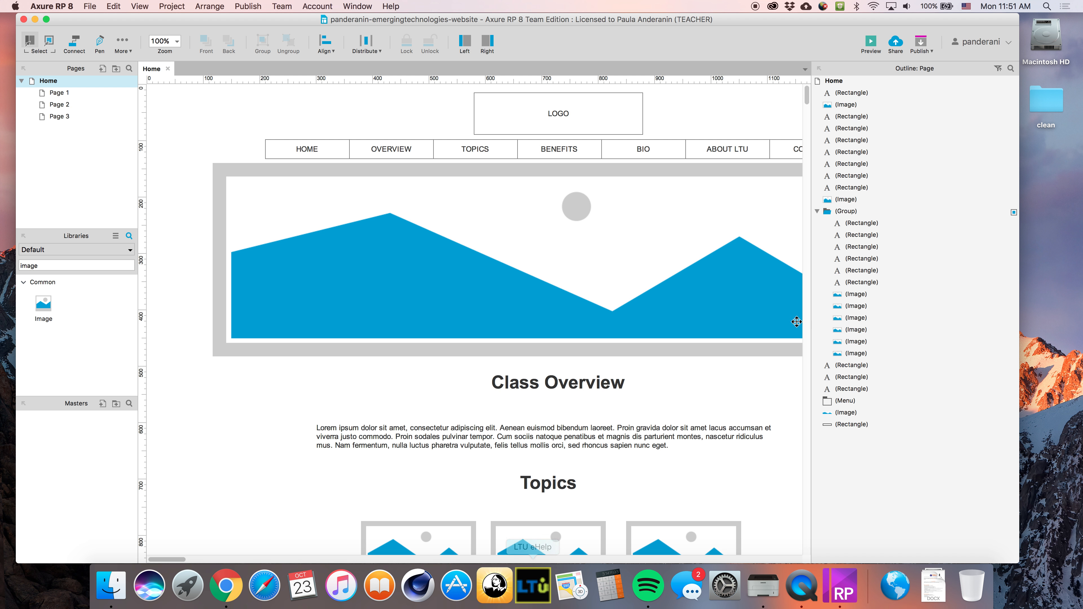
scroll(761, 359, "down", 3)
scroll(725, 280, "up", 2)
scroll(715, 325, "down", 15)
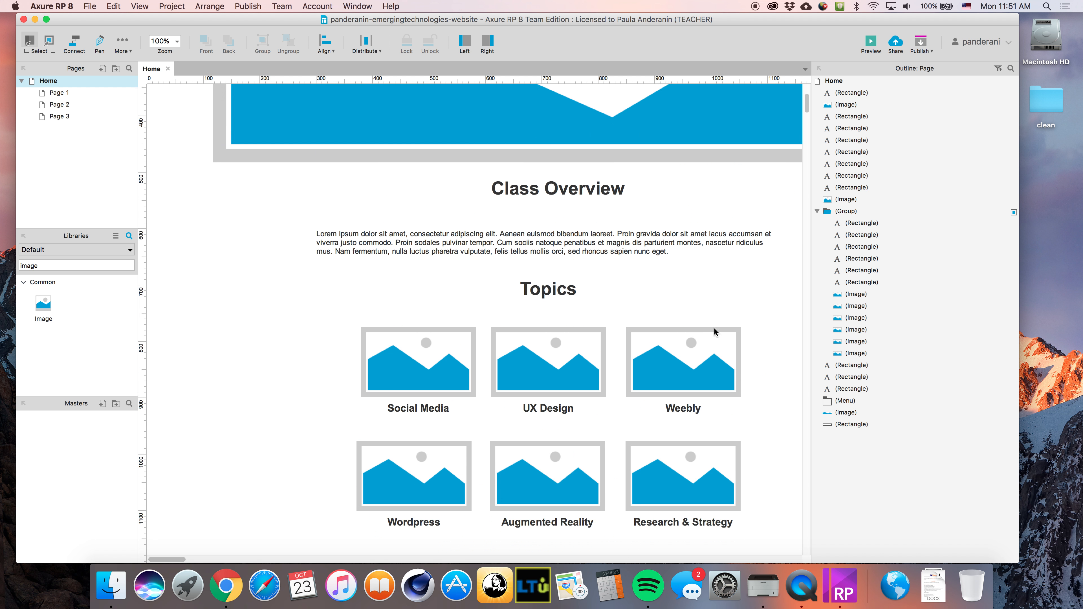
scroll(710, 328, "down", 10)
Duplicate the About LTU heading below the section, retitle it 'Contact', and centre it
left_click(545, 242)
key("super+d")
left_click_drag(579, 248, 571, 418)
double_click(571, 418)
type("COnta")
key("BackSpace")
key("BackSpace")
key("BackSpace")
key("BackSpace")
type("ontact")
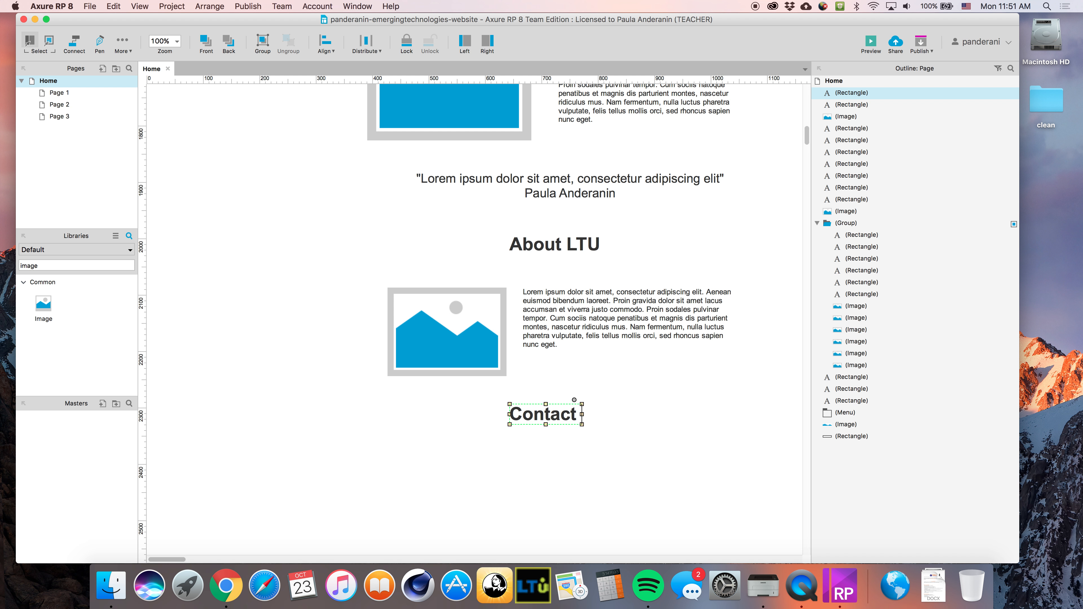
type(" ME")
key("BackSpace")
type("e")
left_click_drag(578, 416, 656, 414)
key("BackSpace")
key("BackSpace")
left_click(685, 404)
left_click_drag(556, 419, 570, 418)
left_click(644, 467)
Paste a copy of the paragraph below Contact and turn it into a compact Email line
scroll(645, 468, "down", 2)
left_click(587, 273)
key("super+c")
key("super+v")
left_click_drag(601, 287, 467, 460)
double_click(524, 473)
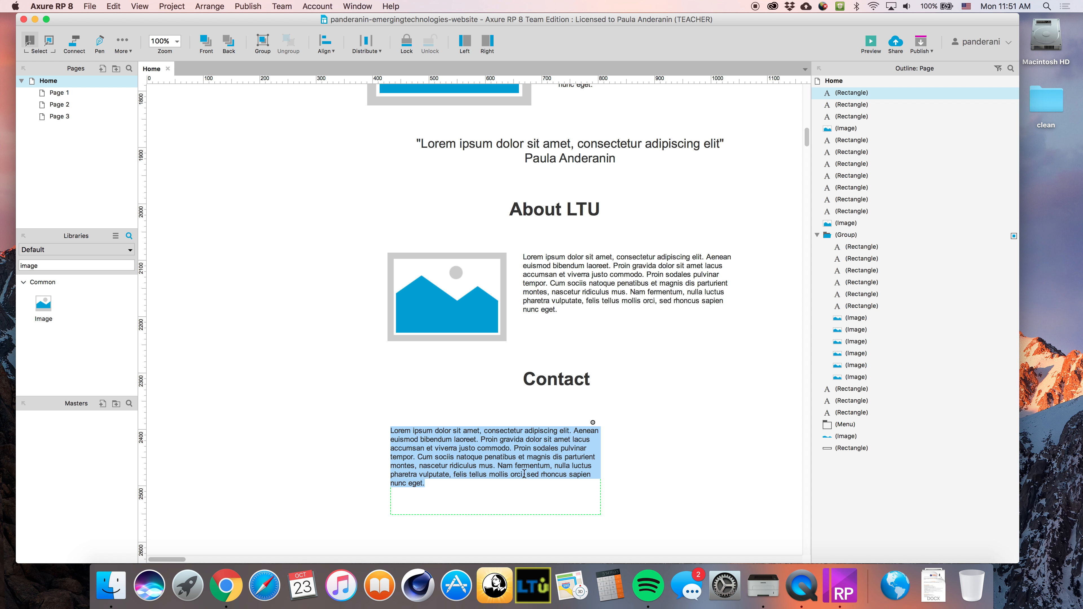
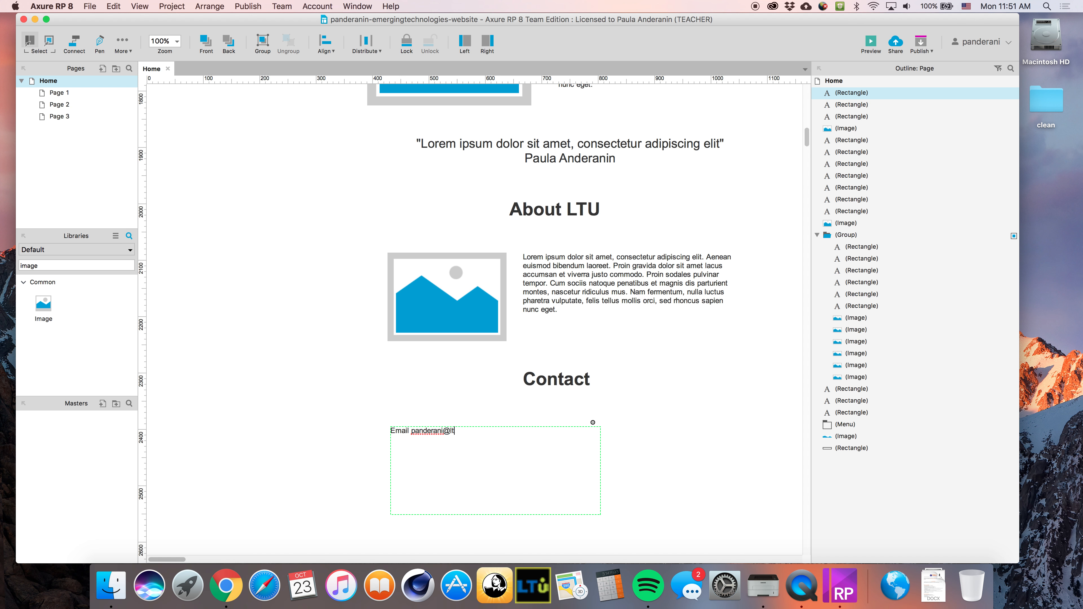
left_click(632, 454)
left_click(520, 445)
left_click_drag(601, 514, 478, 439)
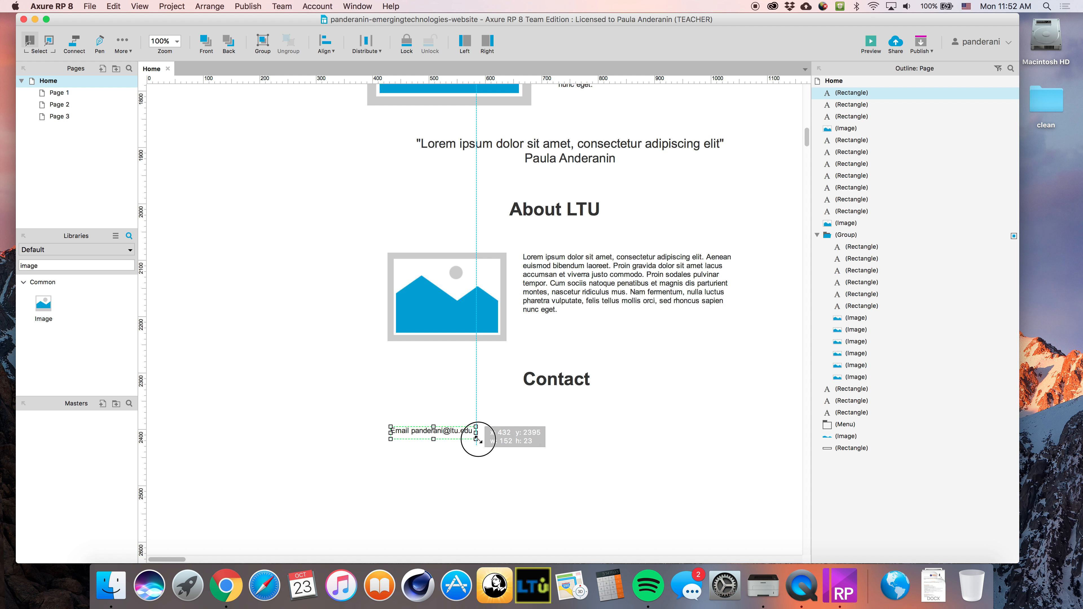
left_click(465, 447)
Make the word Email bold in the email line
double_click(420, 432)
left_click(410, 431)
left_click_drag(411, 430, 367, 431)
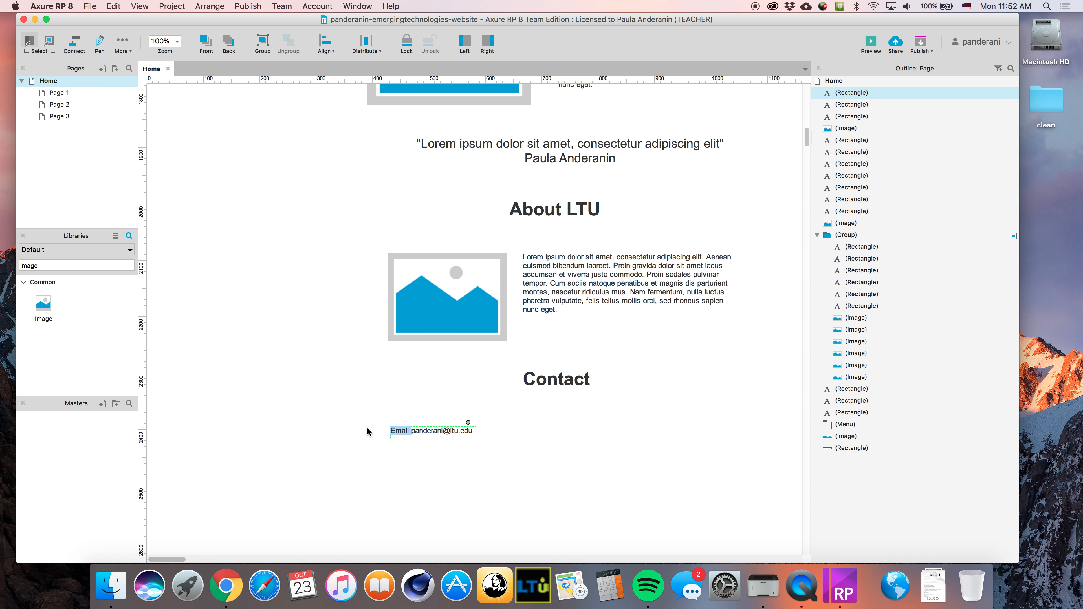
key("super+b")
left_click(495, 437)
Duplicate the Email line to its right and change it into a TEL line with the phone number
left_click(456, 430)
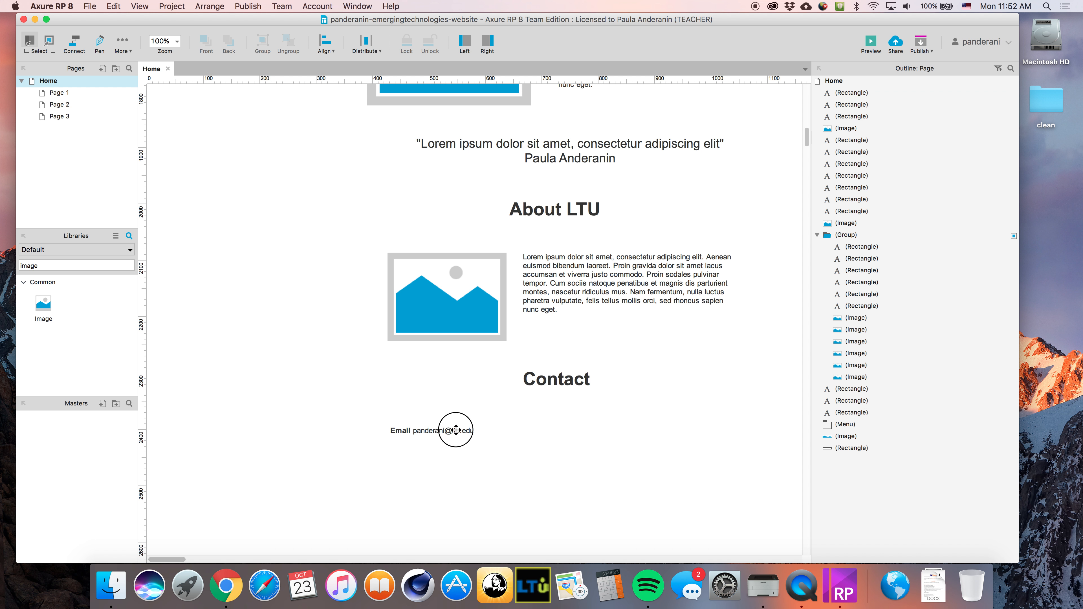
key("super+c")
key("super+v")
left_click_drag(458, 435, 576, 432)
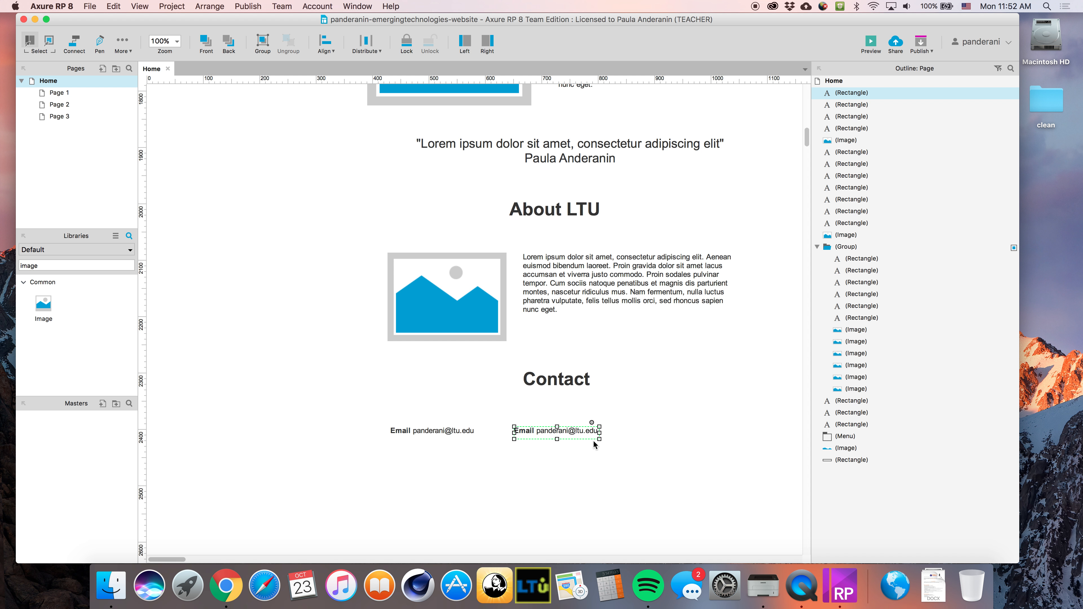
double_click(543, 432)
left_click(542, 431)
double_click(519, 432)
type("TEL")
left_click_drag(530, 432, 615, 431)
type("555-555-5555")
Centre the Email and TEL lines together under Contact and nudge the Contact heading down
left_click(575, 434)
left_click(458, 432, "shift")
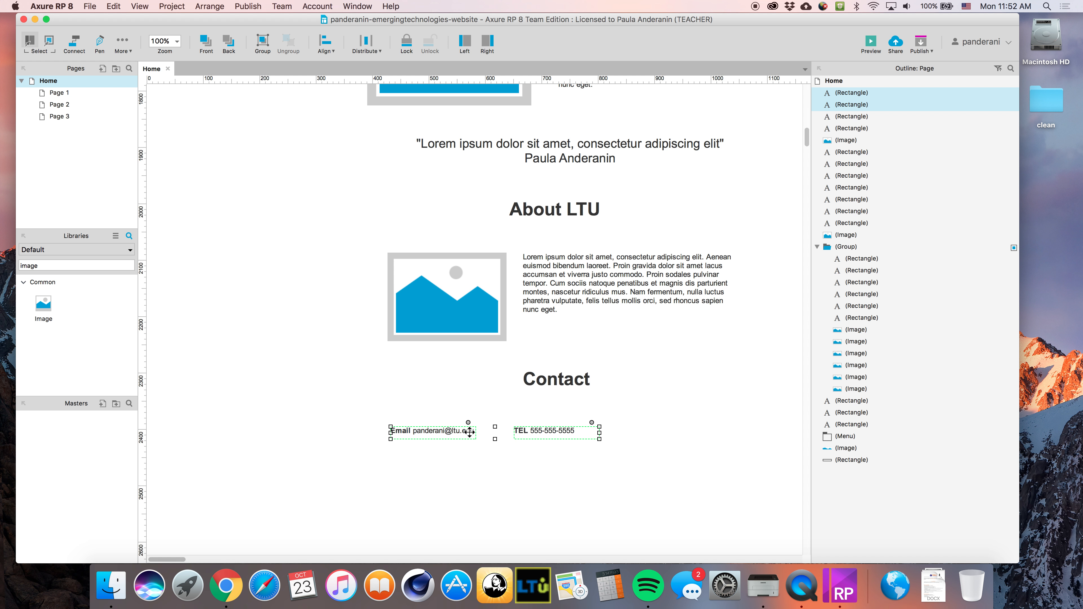
left_click(581, 474)
left_click(554, 432)
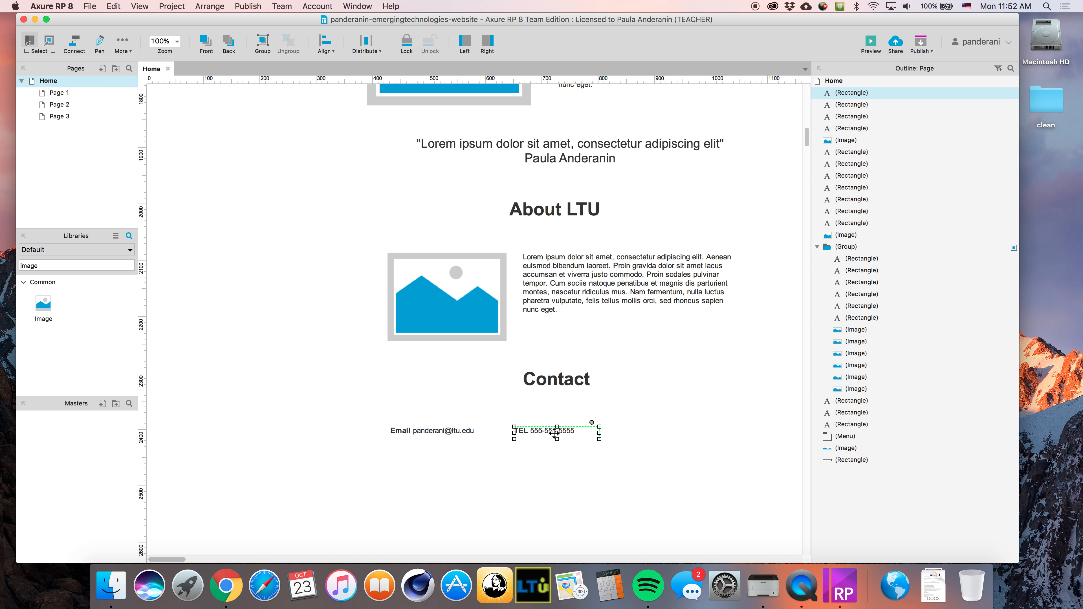
left_click(441, 430, "shift")
left_click_drag(441, 430, 502, 432)
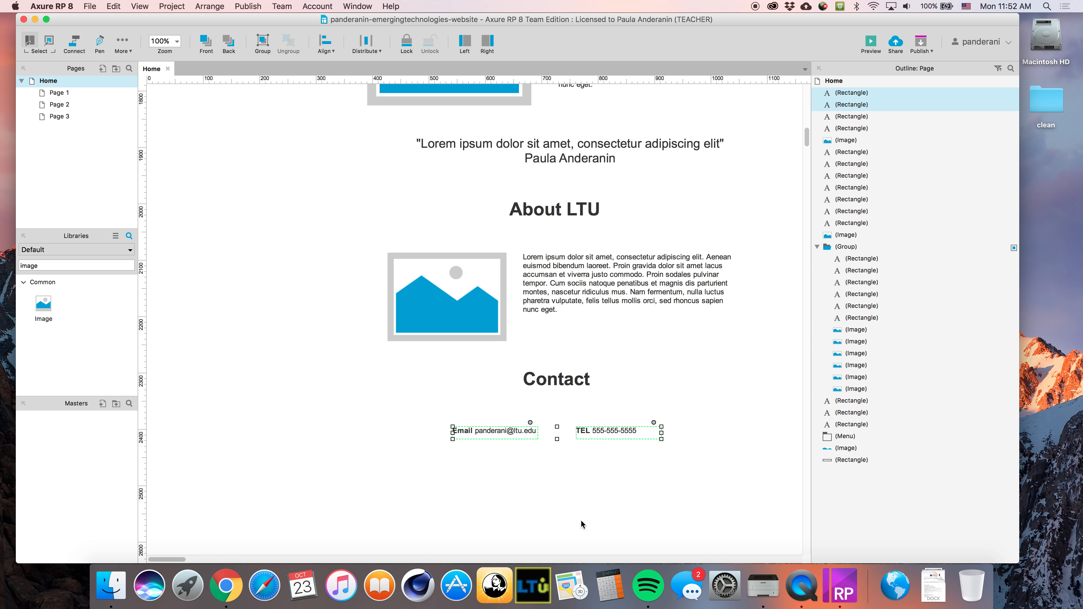
left_click(686, 507)
left_click_drag(552, 383, 552, 389)
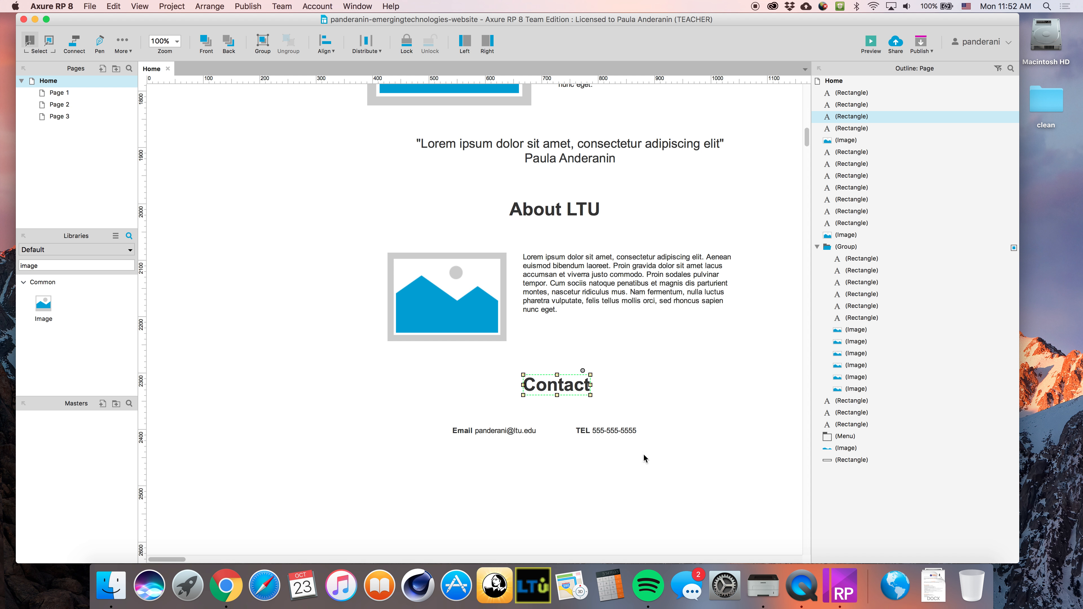
left_click(647, 495)
scroll(647, 492, "down", 3)
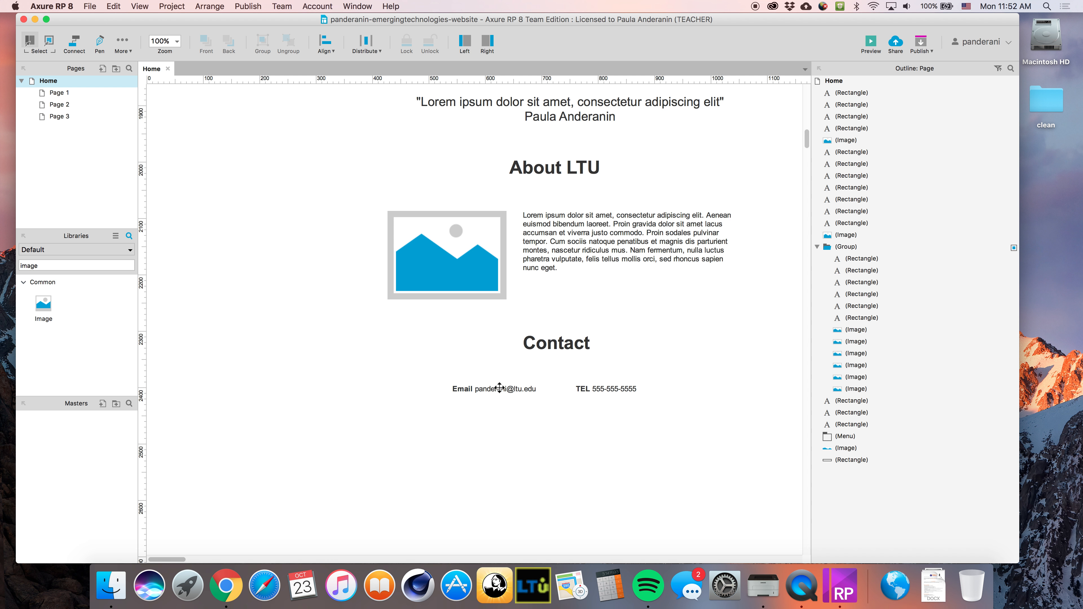
Duplicate the Email line below the contact details and turn it into a © 2017 copyright footer
left_click(499, 387)
left_click_drag(511, 394, 572, 458)
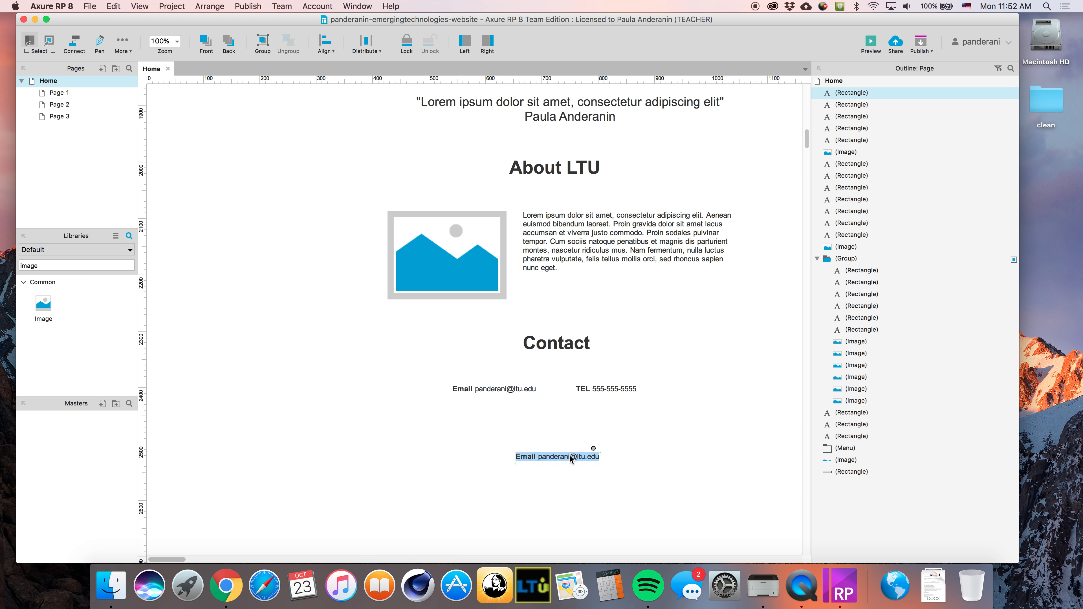
type("© 2017 Paula And")
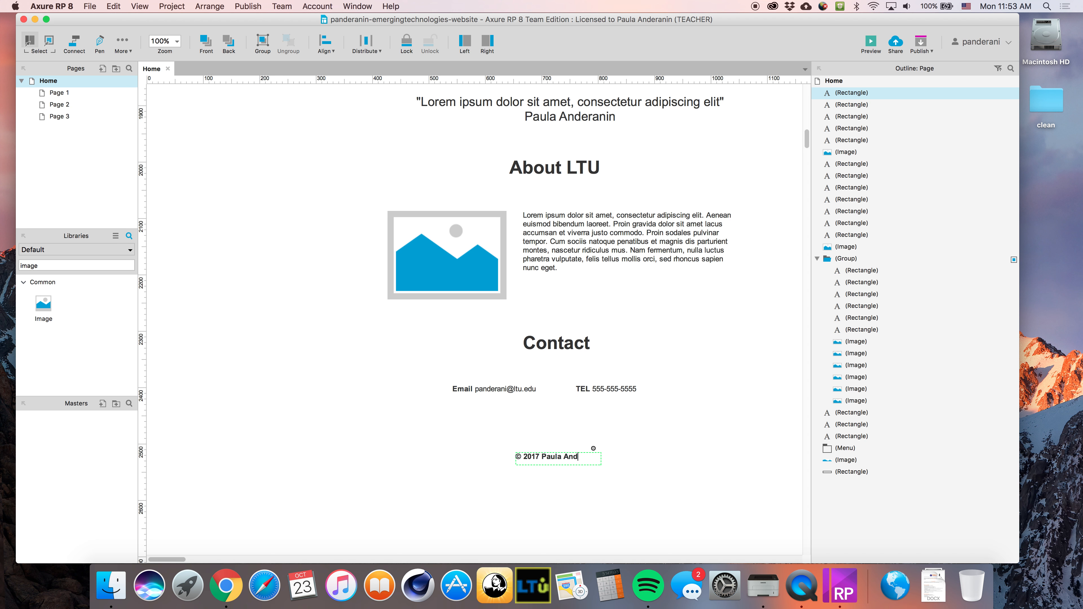
left_click(644, 457)
Widen the design area so the full menu through CONTACT shows, then check the BENEFITS and TOPICS items
scroll(643, 457, "up", 15)
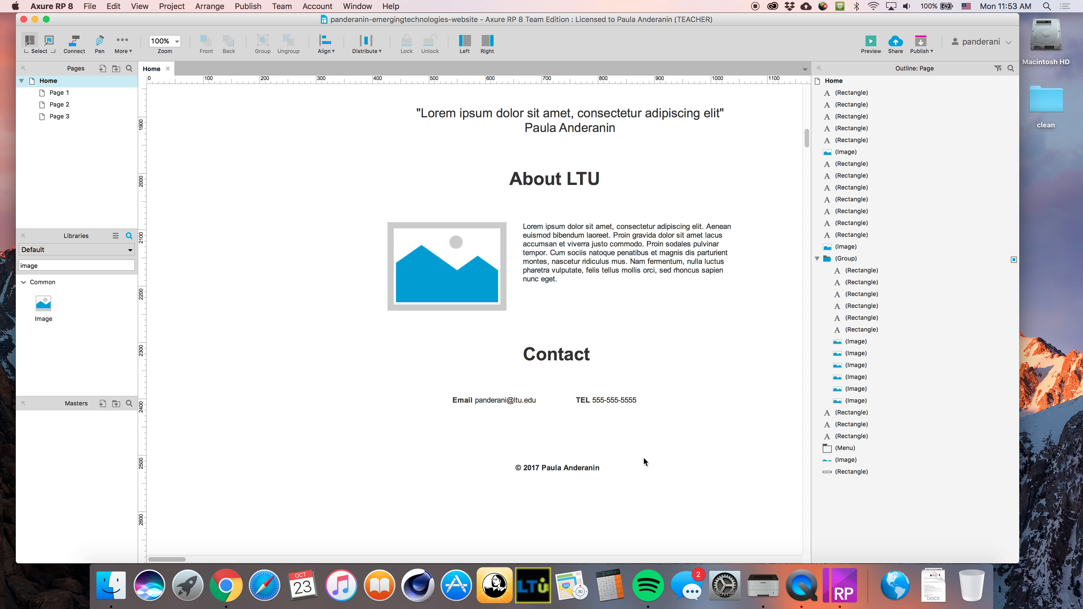
scroll(625, 450, "up", 15)
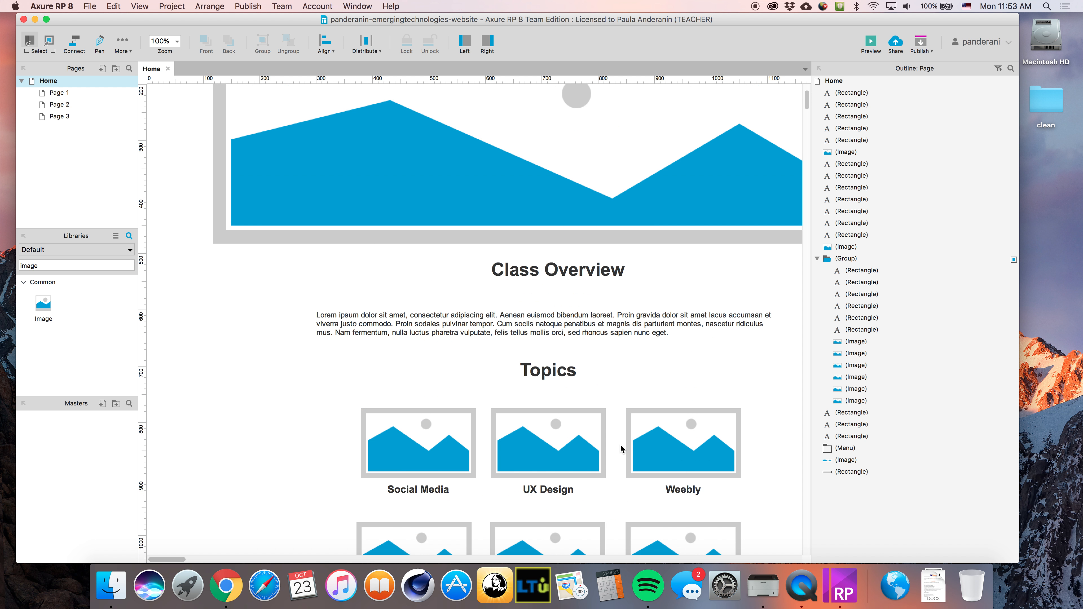
left_click_drag(813, 230, 1014, 233)
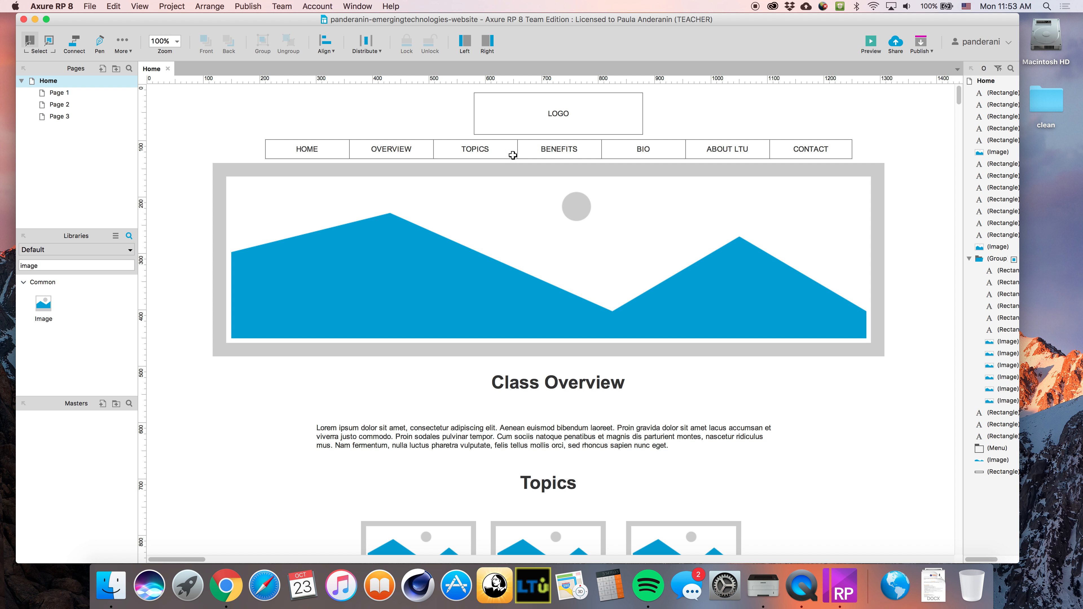
left_click(573, 145)
left_click(477, 148)
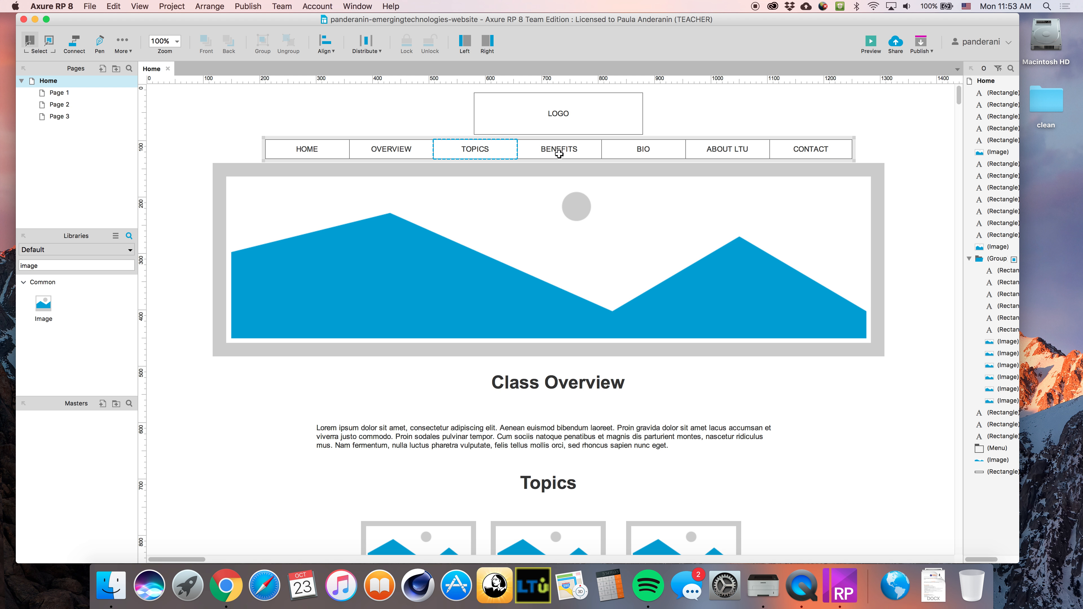
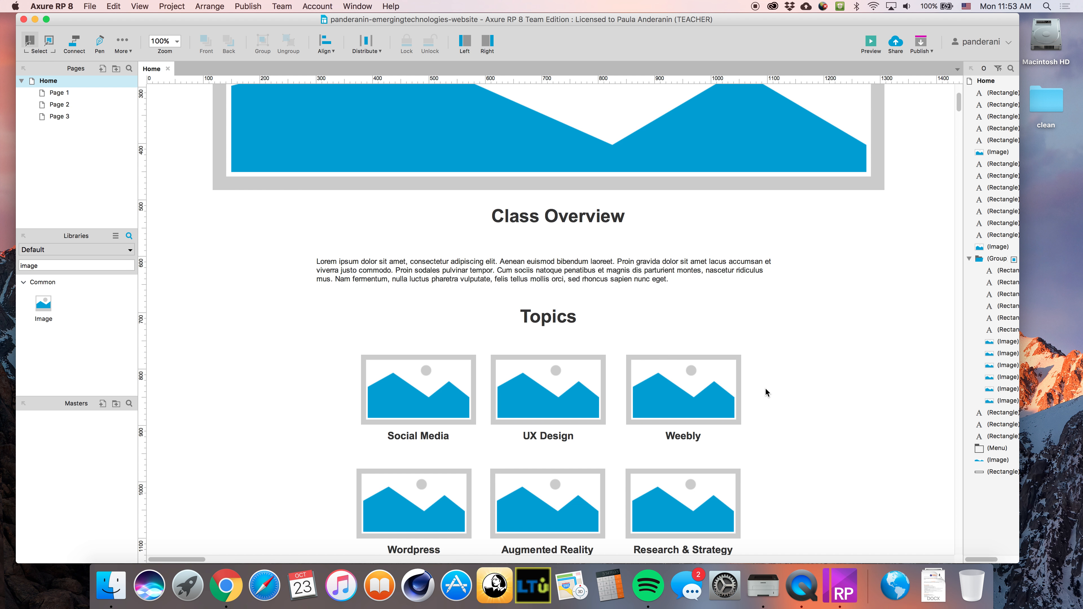
scroll(763, 390, "down", 5)
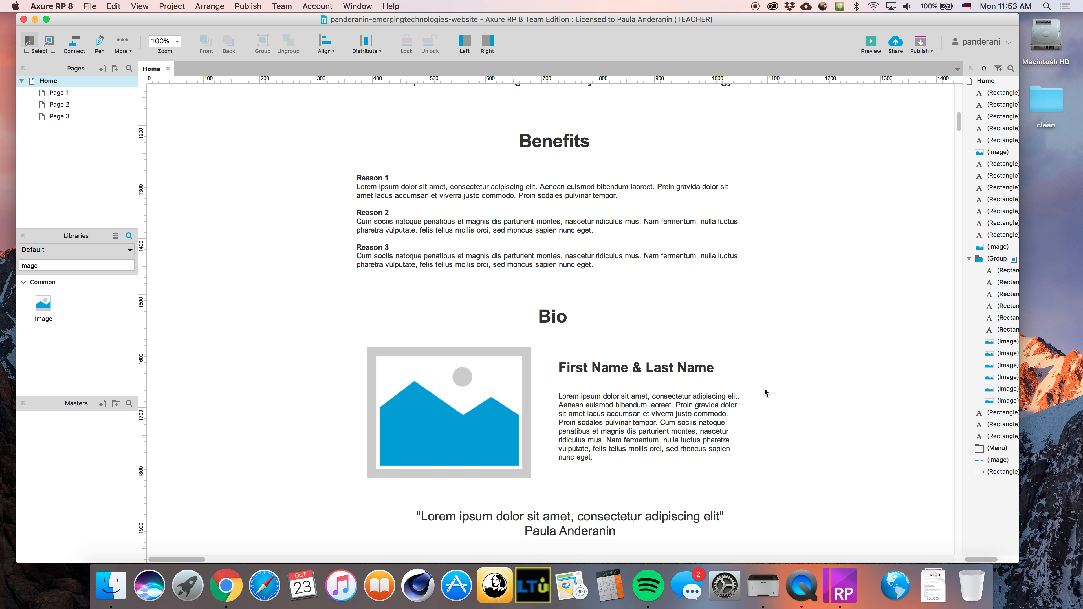
Marquee-select every widget from the Bio section down to the footer
left_click_drag(298, 204, 607, 434)
Move the Bio and following sections further down the page
scroll(608, 434, "up", 6)
scroll(604, 429, "up", 5)
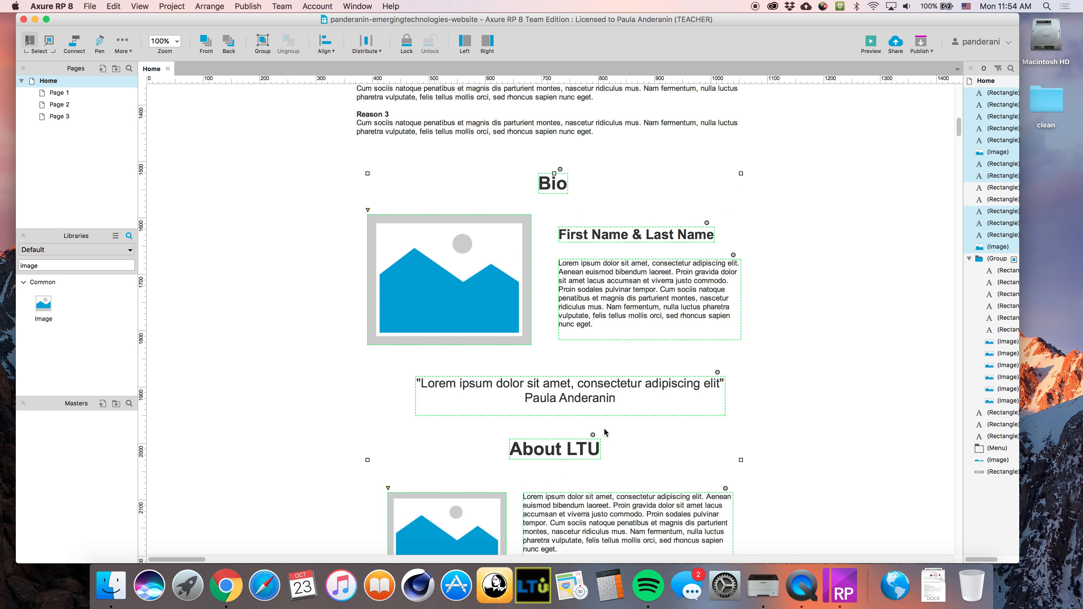
left_click_drag(506, 256, 512, 435)
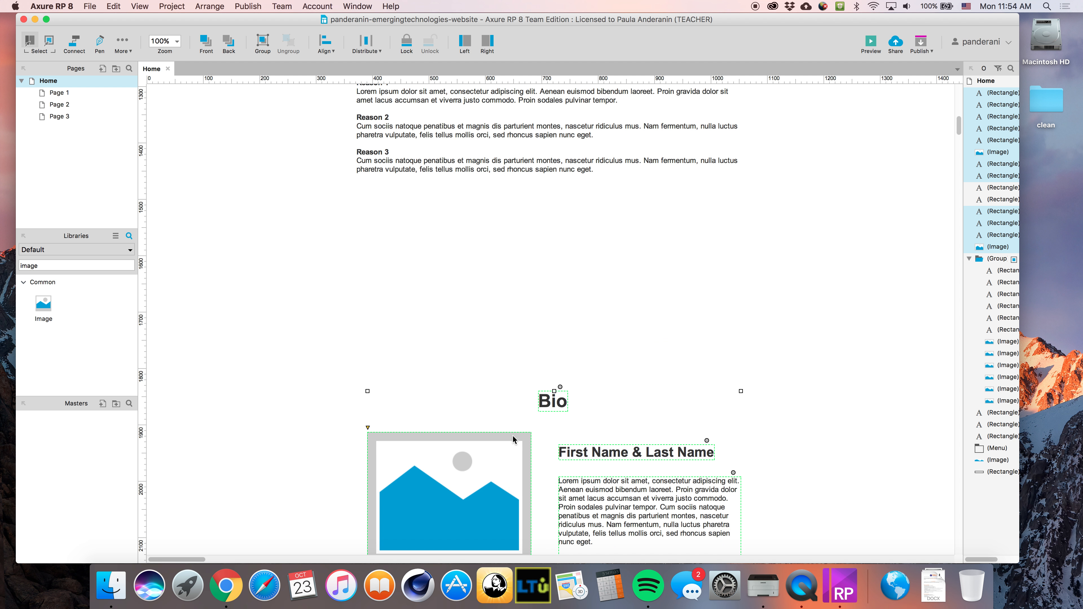
left_click(823, 295)
Duplicate the Benefits heading below Reason 3, rename it 'Work' and centre it
scroll(672, 384, "up", 3)
left_click(555, 133)
key("super+d")
left_click_drag(569, 276, 568, 290)
double_click(569, 290)
type("Work")
left_click_drag(544, 292, 552, 292)
left_click(262, 397)
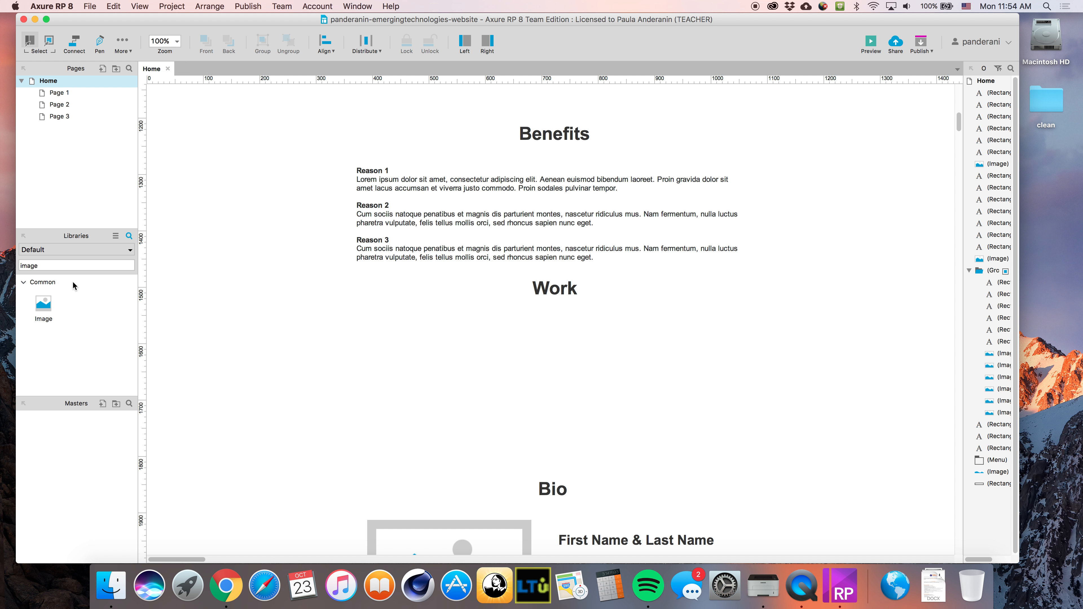
Place an image placeholder under Work and size it to about 279×200
left_click_drag(43, 308, 357, 320)
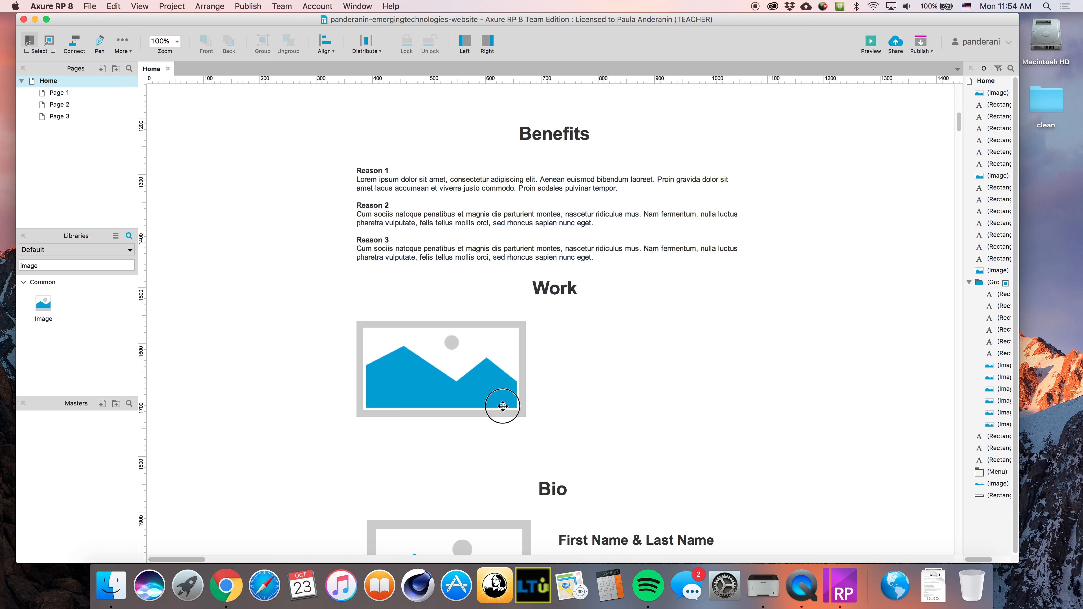
left_click_drag(525, 416, 543, 454)
left_click(588, 405)
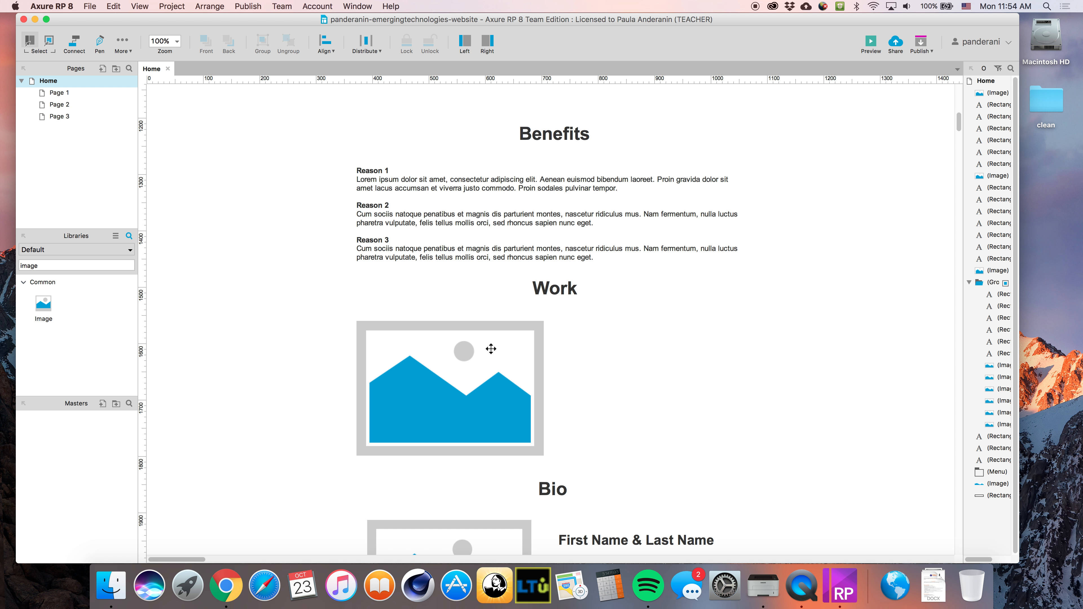
left_click(515, 386)
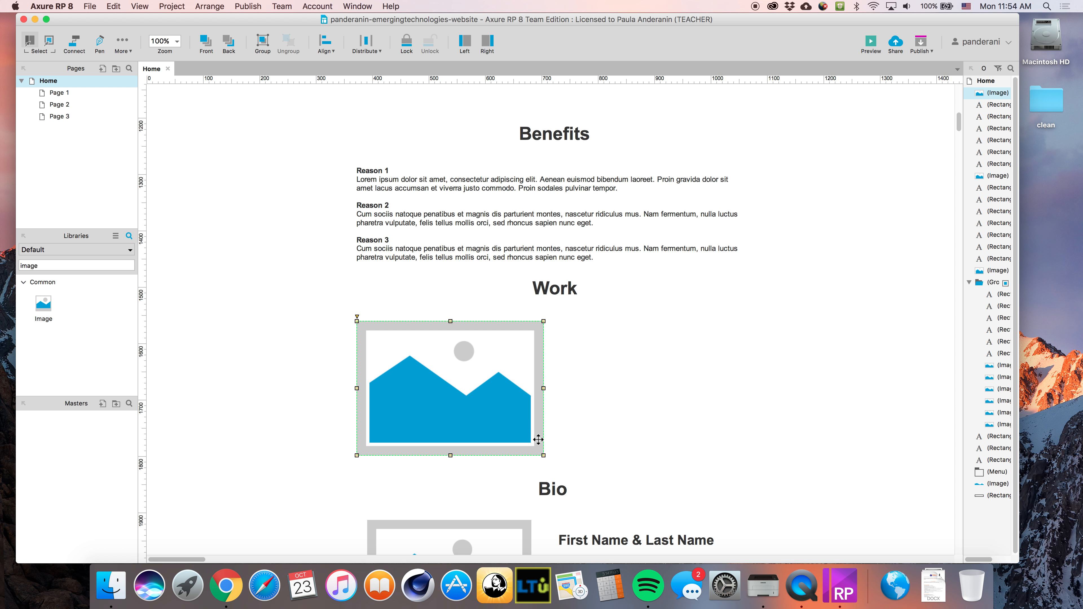
left_click_drag(544, 456, 513, 433)
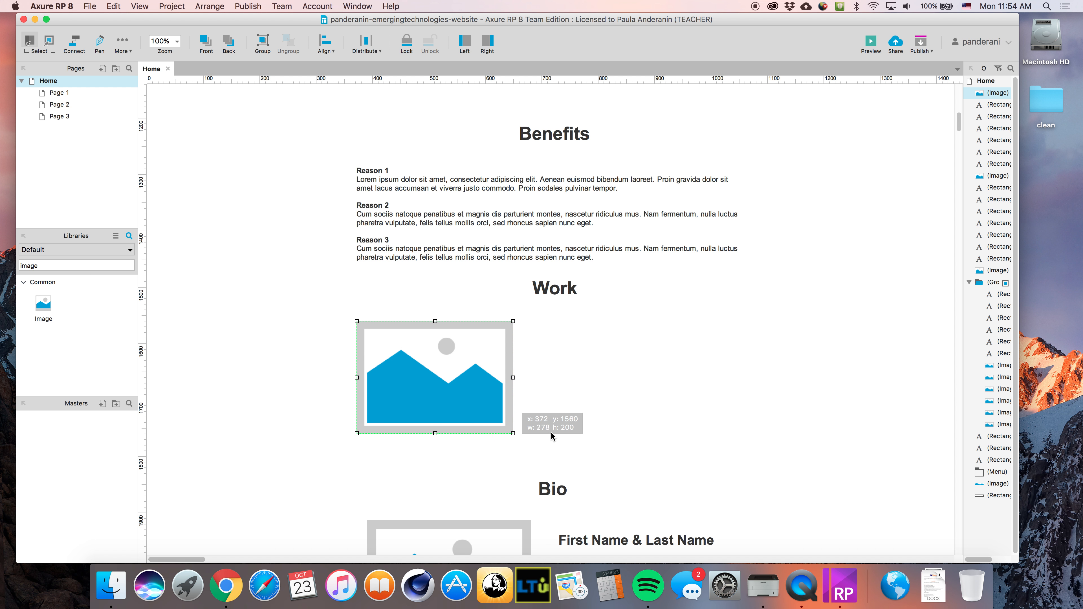
left_click(550, 432)
Search the widget library for a heading widget, trying 't', 'pol' and 'h2'
left_click(63, 264)
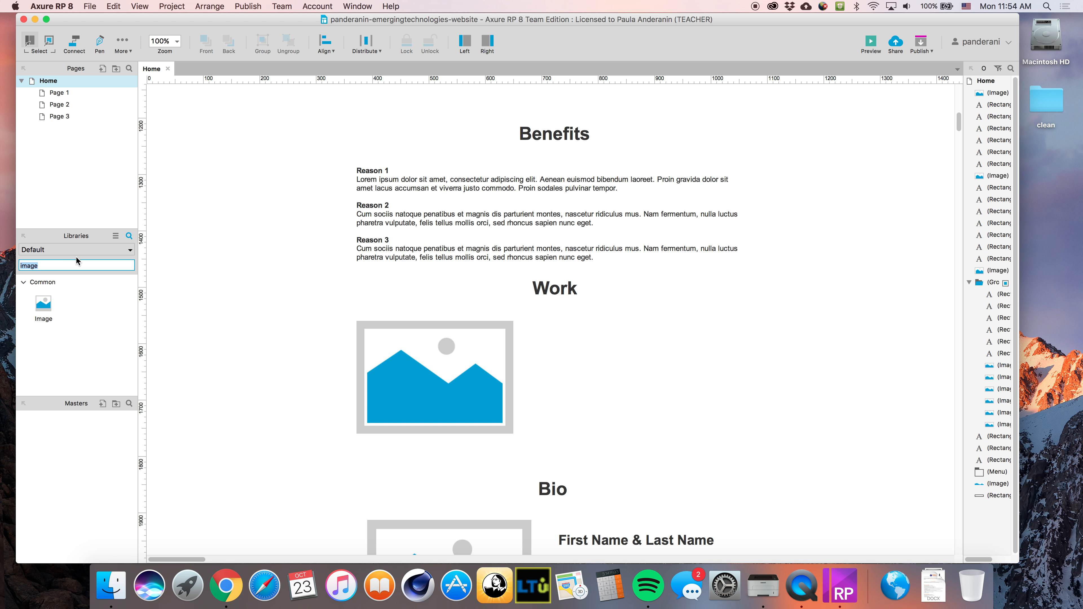
key("BackSpace")
type("t")
key("BackSpace")
type("pol")
key("BackSpace")
key("BackSpace")
key("BackSpace")
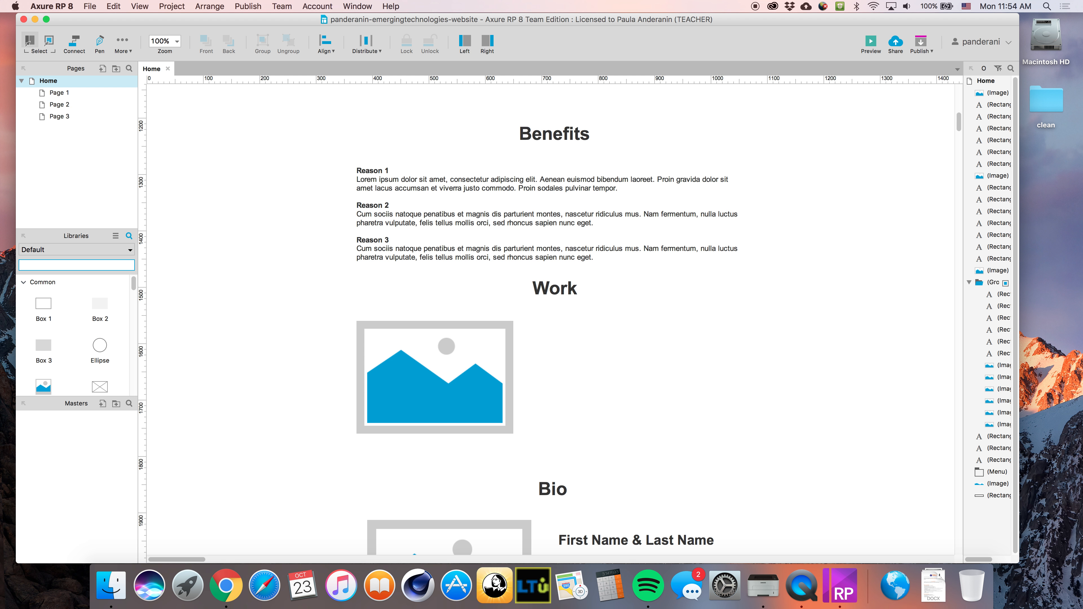
type("h2")
key("BackSpace")
key("BackSpace")
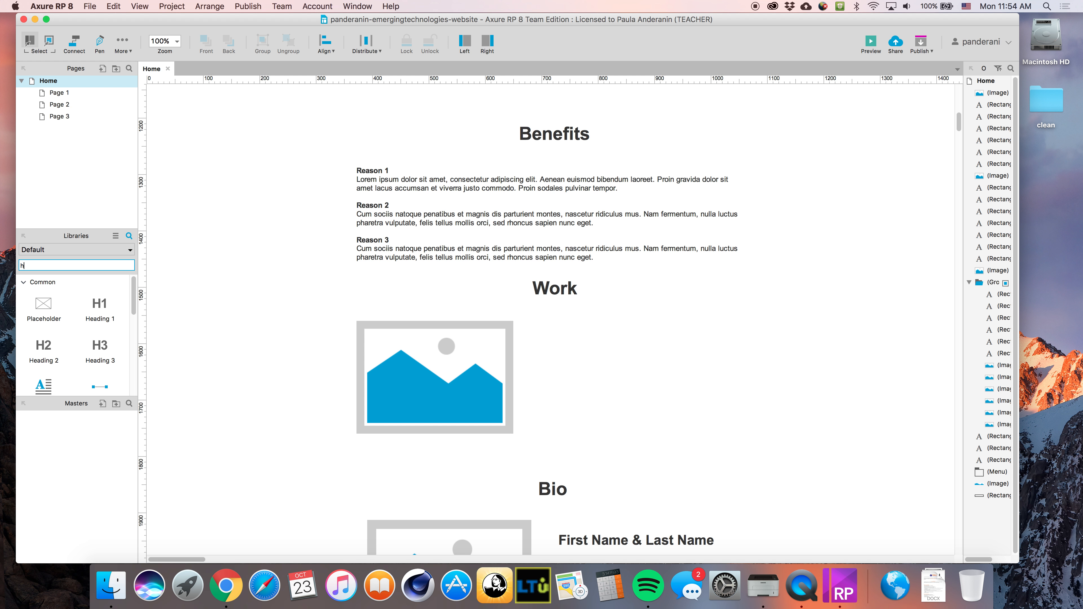
Add a Heading 2 beside the Work image reading 'Project Name'
type("h")
left_click_drag(43, 347, 555, 331)
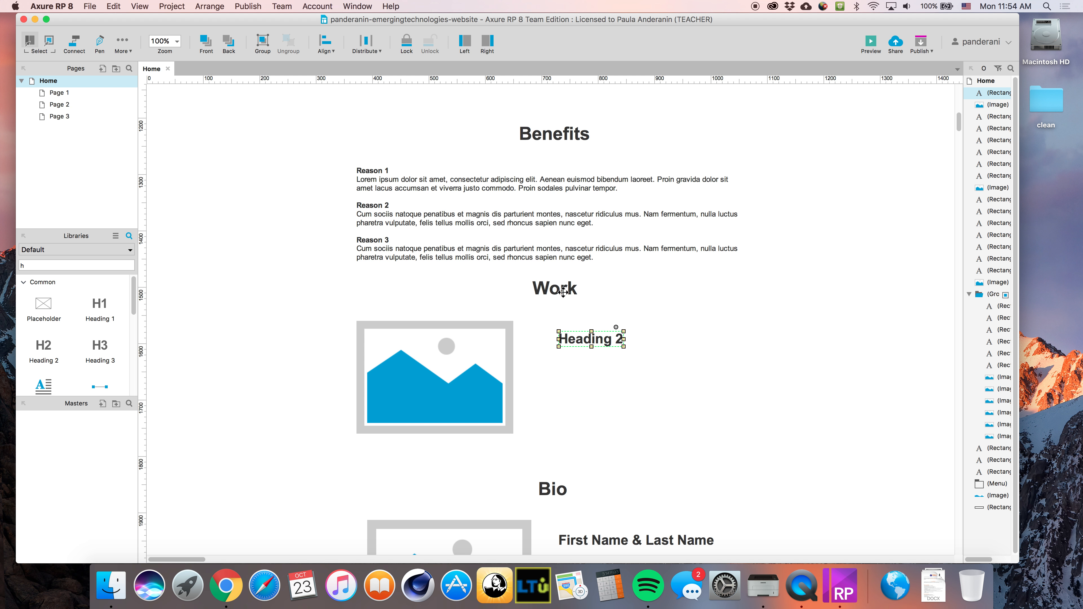
double_click(589, 338)
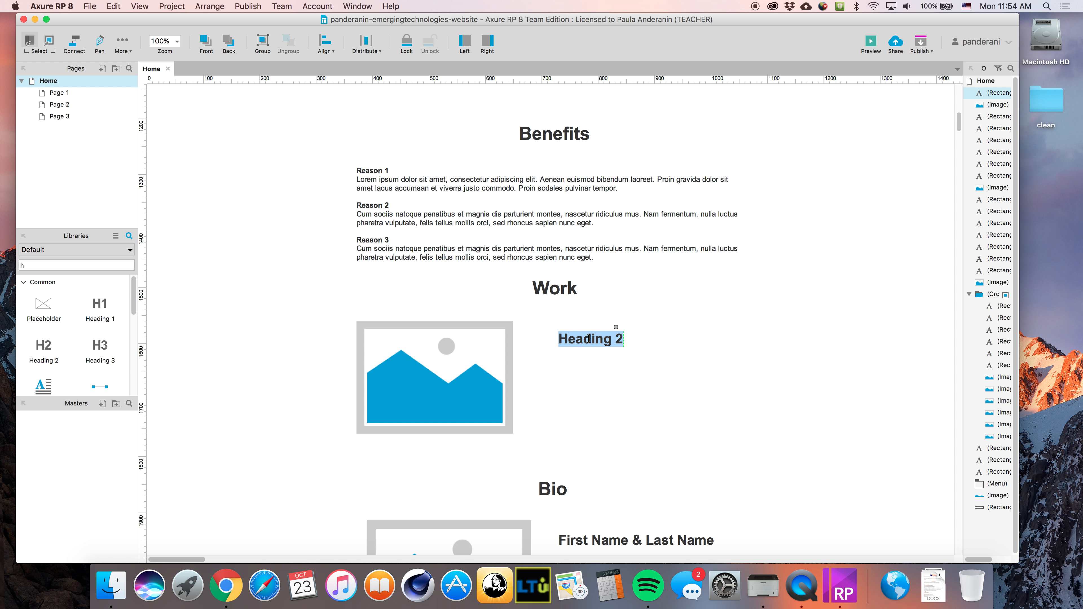
type("Proejct")
key("BackSpace")
key("BackSpace")
key("BackSpace")
key("BackSpace")
key("BackSpace")
type("je")
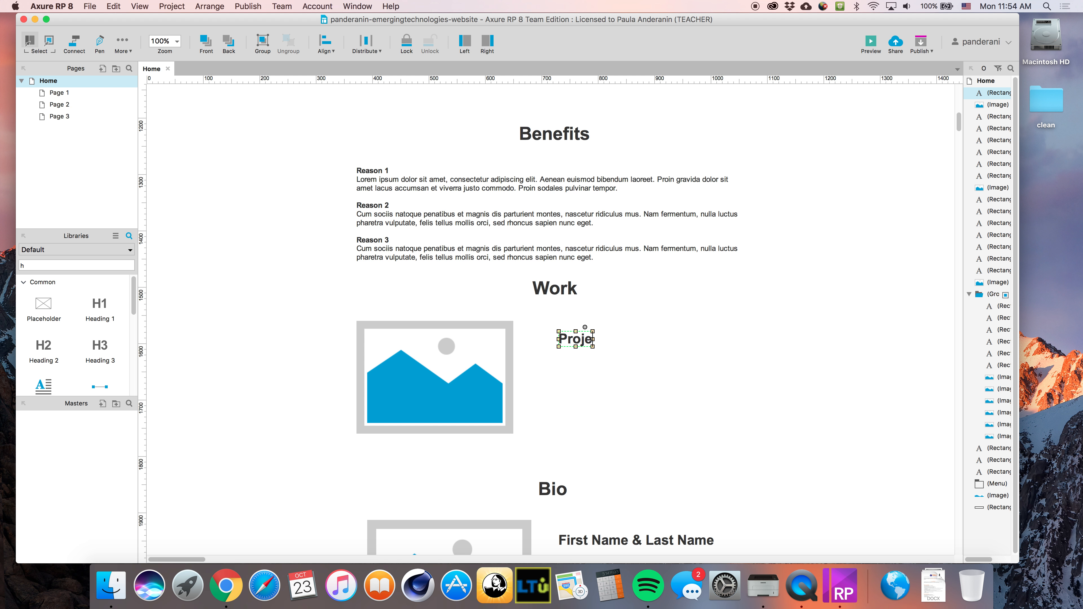
type("ct Name")
left_click_drag(597, 339, 570, 328)
Add a Lorem ipsum paragraph under Project Name and make its box wider and longer
scroll(51, 362, "down", 2)
left_click_drag(43, 366, 532, 347)
type("ect")
left_click_drag(701, 415, 733, 437)
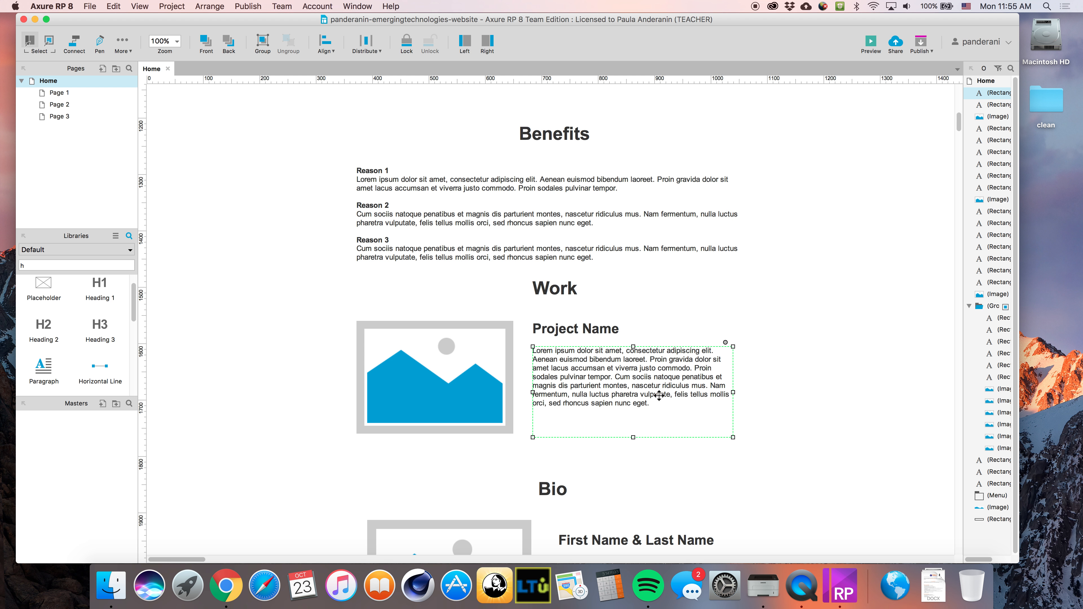
scroll(779, 433, "down", 3)
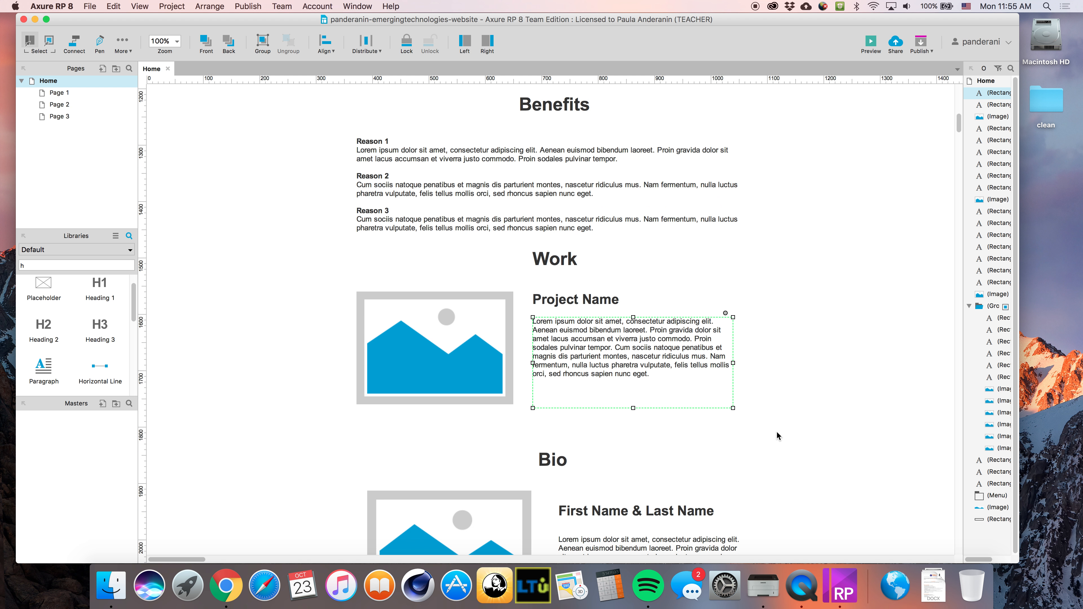
double_click(588, 329)
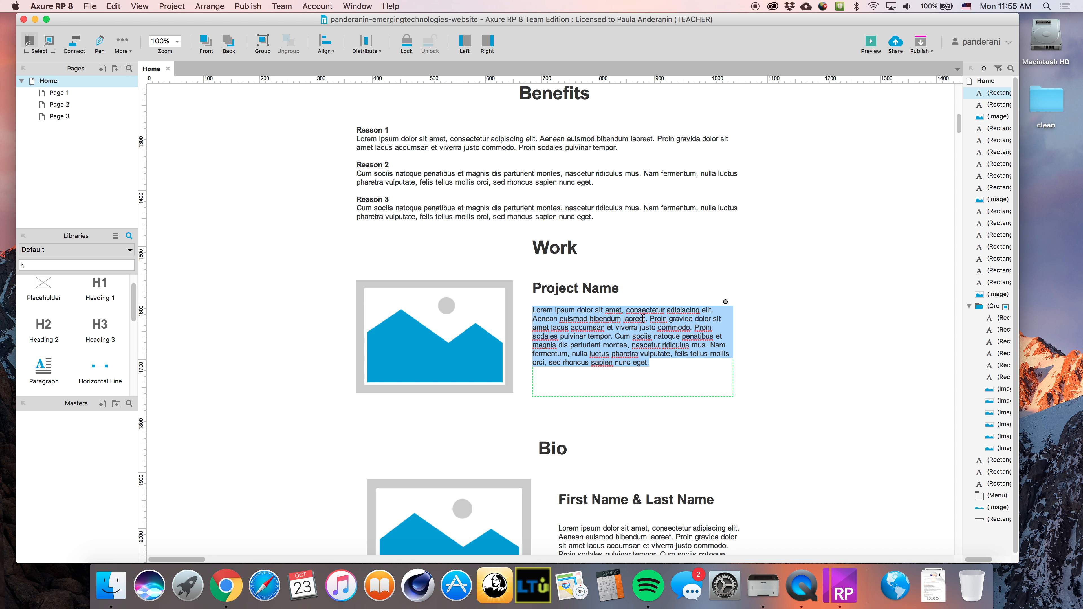
scroll(678, 405, "down", 10)
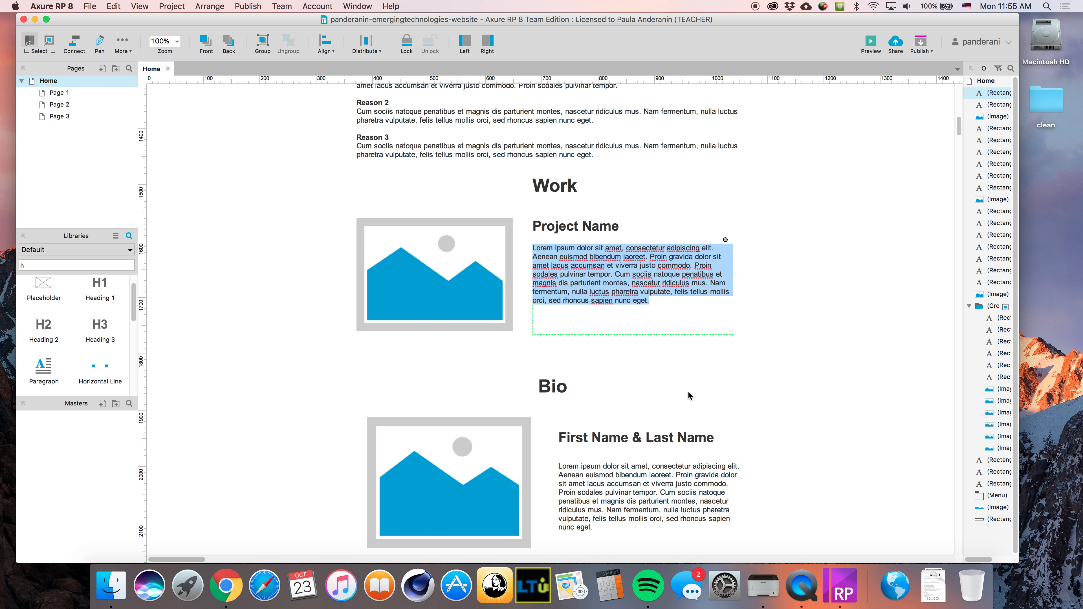
key("Escape")
Push the Bio sections further down the page
left_click_drag(305, 262, 713, 282)
scroll(640, 376, "up", 20)
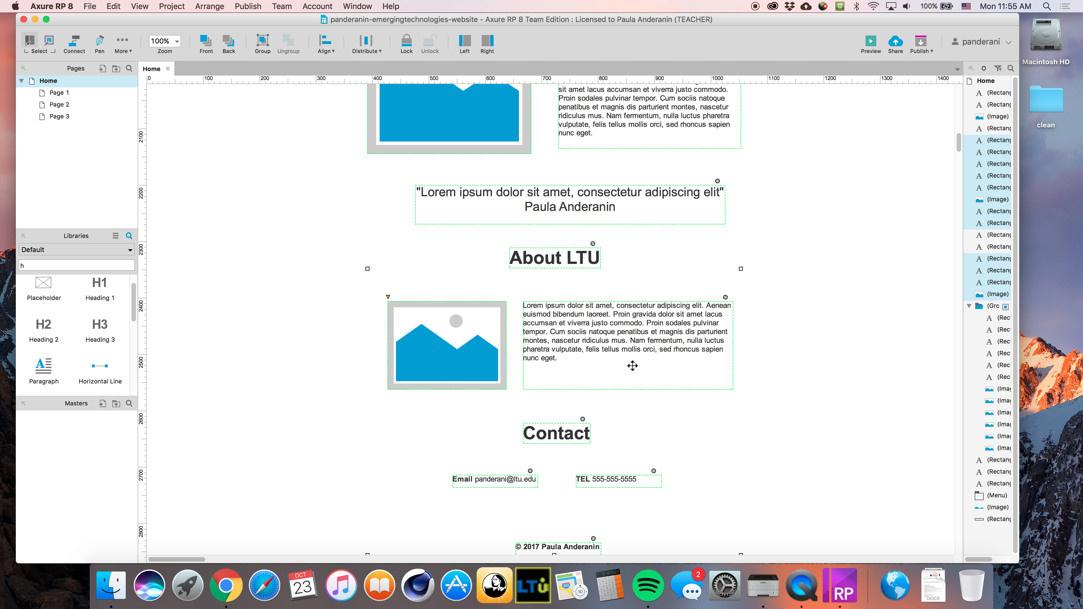
scroll(565, 272, "up", 4)
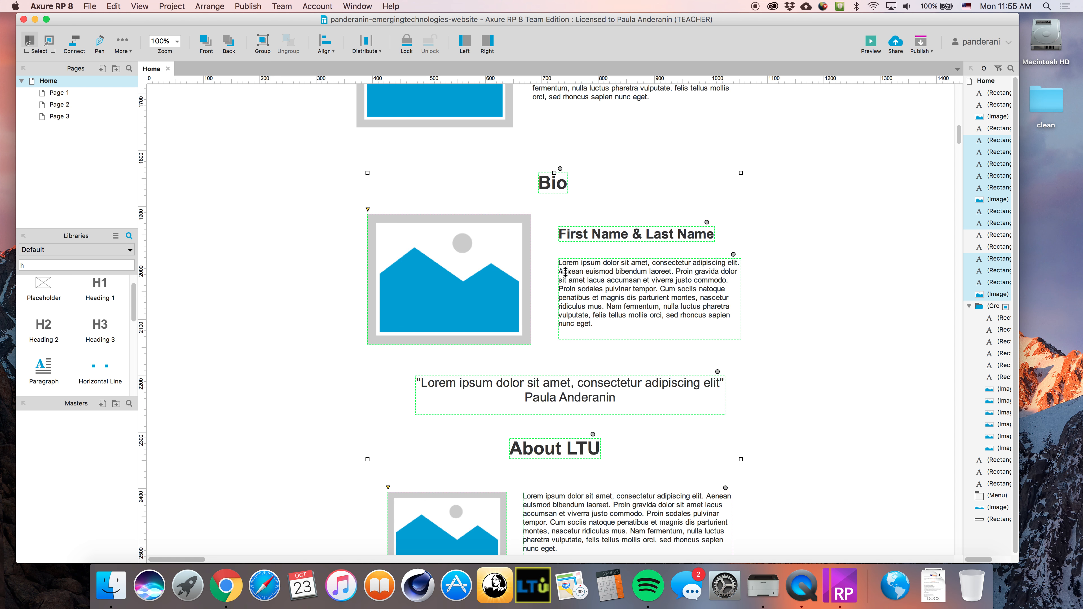
left_click_drag(560, 183, 568, 497)
left_click(689, 256)
Widen the project paragraph to the full content width and reposition it
scroll(609, 344, "up", 9)
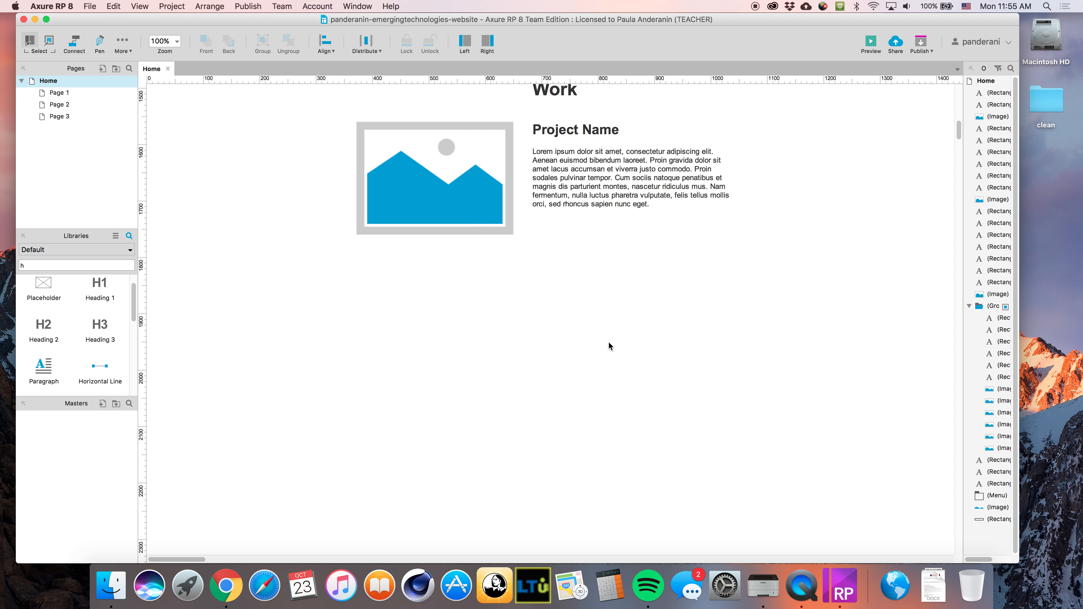
left_click_drag(588, 230, 413, 248)
left_click_drag(556, 298, 734, 345)
left_click(839, 318)
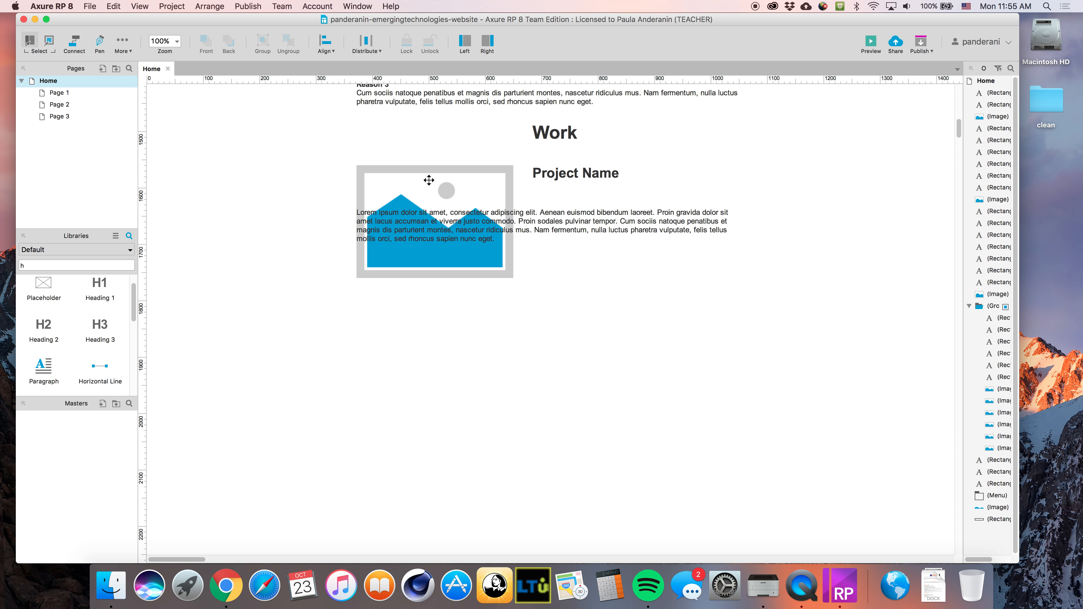
left_click_drag(509, 232, 507, 261)
left_click(797, 243)
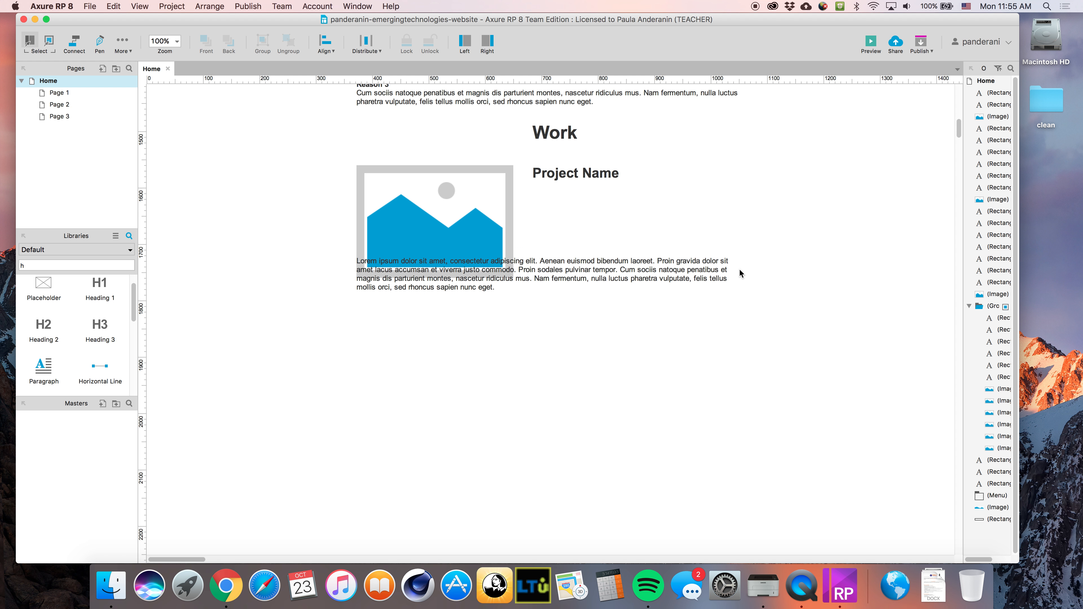
Put the image under Work, with Project Name centred beneath it
scroll(571, 206, "up", 2)
left_click_drag(570, 205, 520, 275)
left_click_drag(511, 199, 584, 217)
left_click(689, 217)
left_click(693, 203)
left_click_drag(561, 278, 584, 278)
left_click(677, 261)
Centre-align the Work heading, image, Project Name and paragraph
left_click(640, 298)
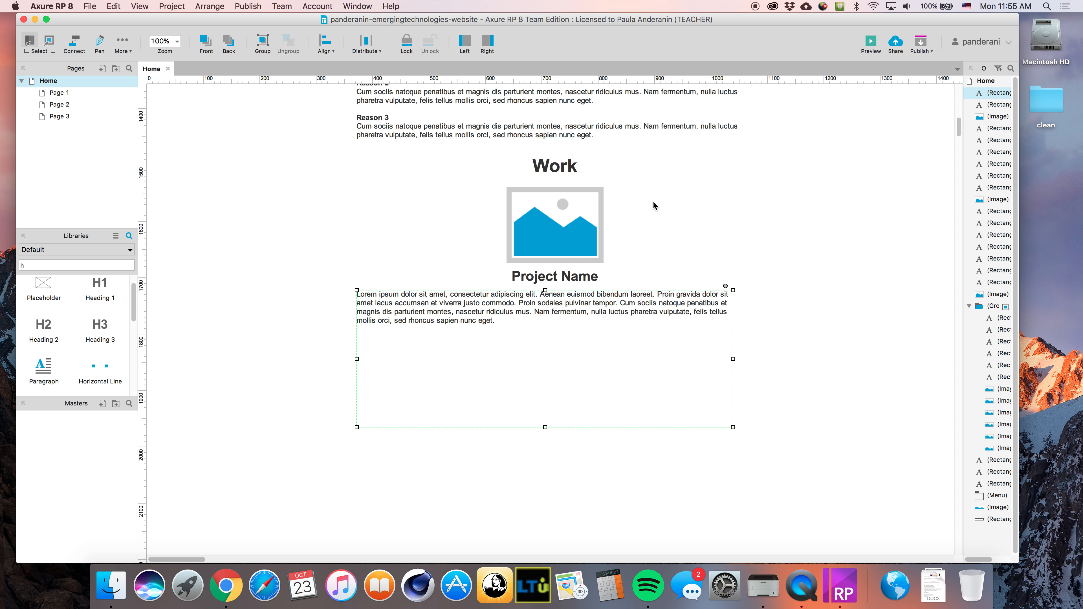
left_click_drag(643, 166, 526, 357)
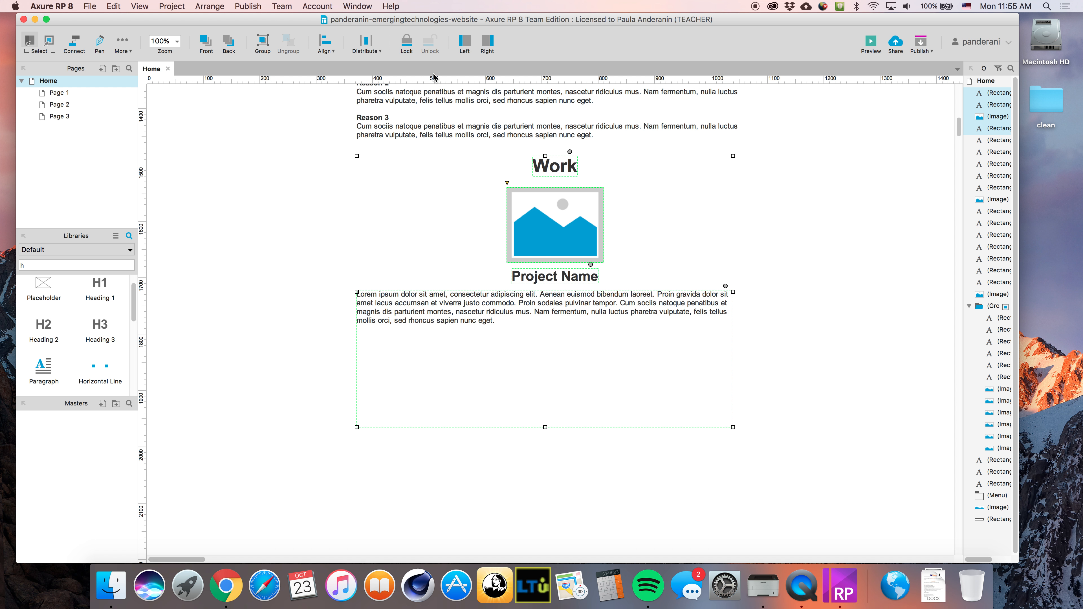
left_click(323, 46)
left_click(347, 71)
left_click(808, 246)
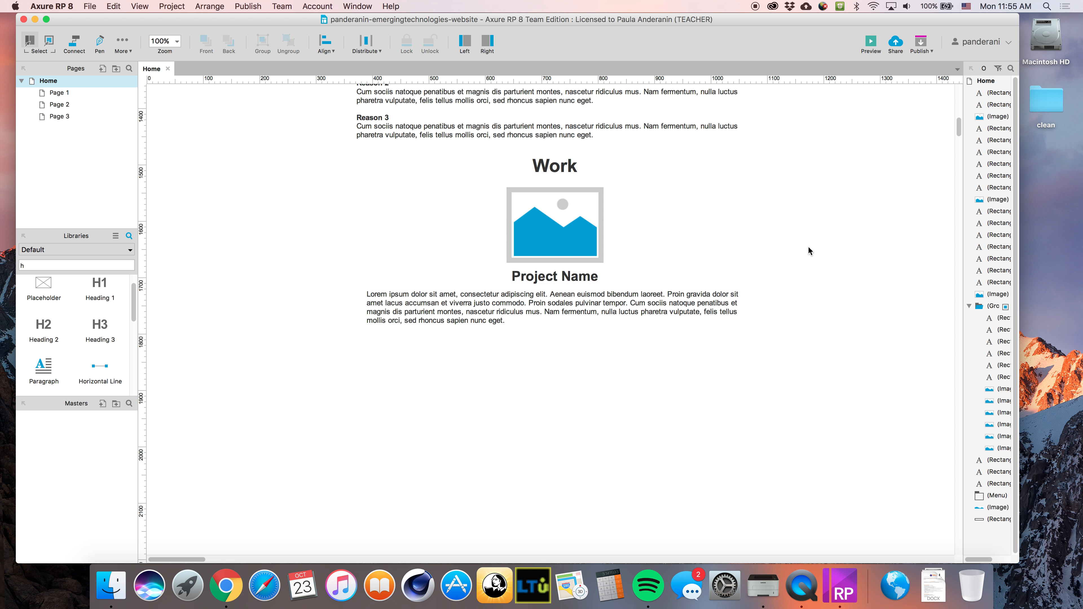
Extend the project paragraph's left edge to line up with the Benefits text
scroll(805, 319, "up", 1)
scroll(683, 333, "down", 2)
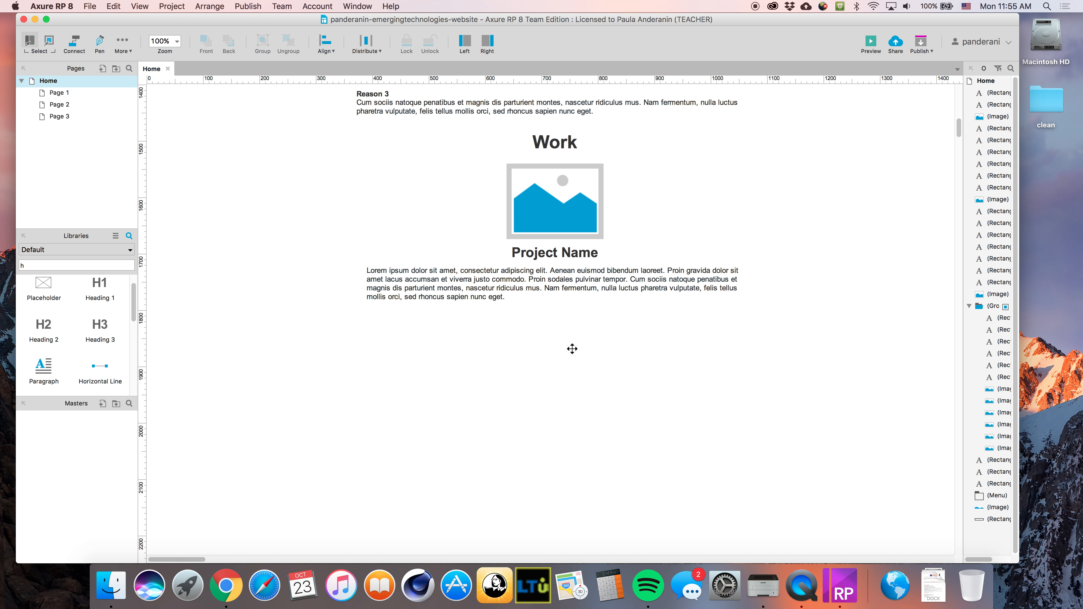
left_click(379, 294)
left_click_drag(367, 336, 356, 335)
scroll(793, 324, "up", 5)
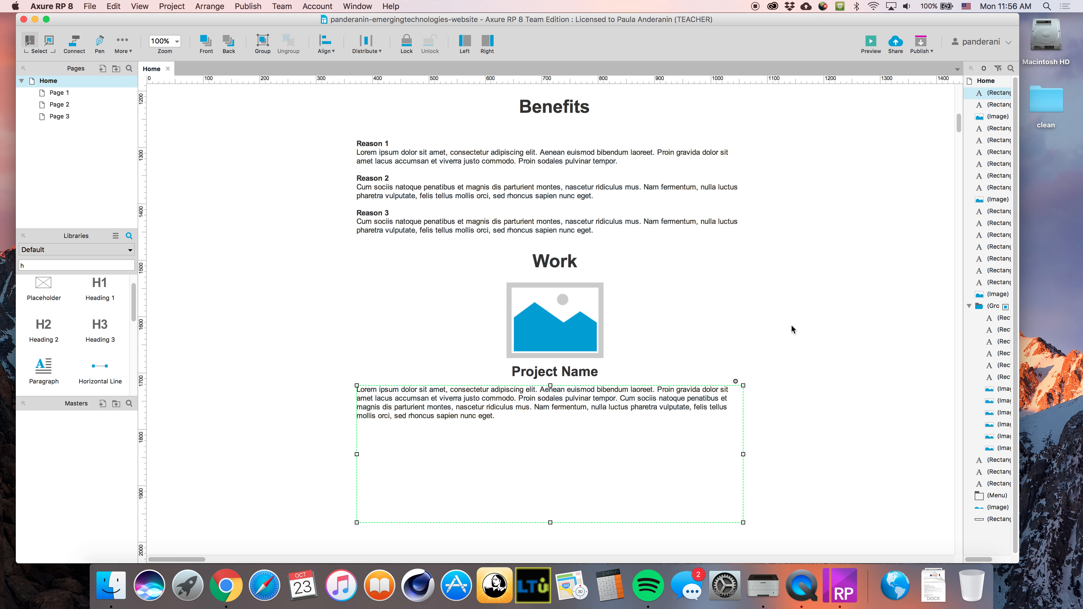
scroll(790, 329, "down", 5)
scroll(793, 331, "down", 1)
left_click(858, 344)
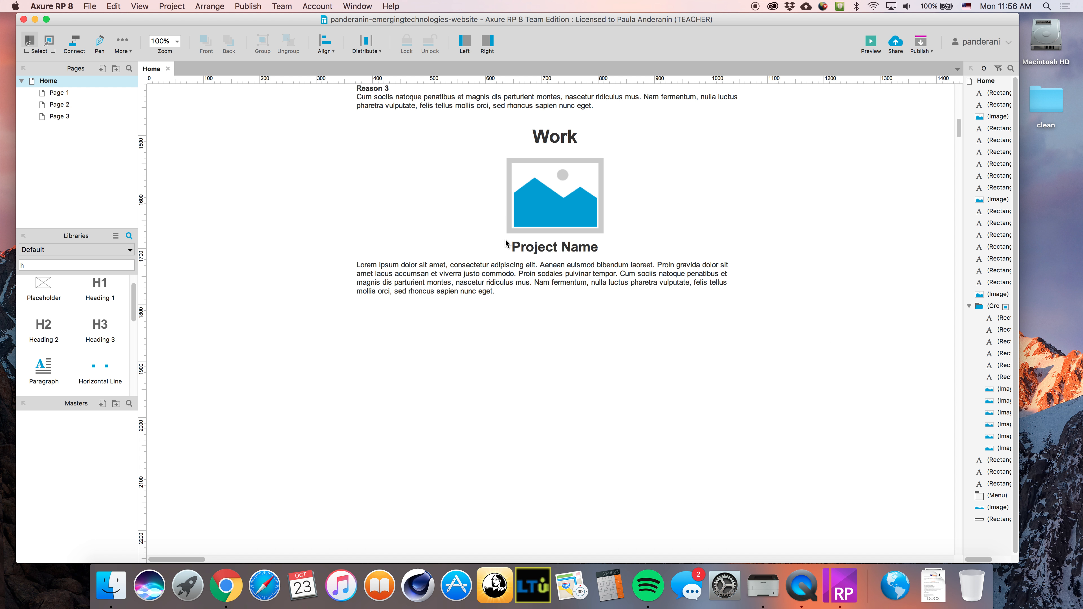
scroll(574, 408, "down", 3)
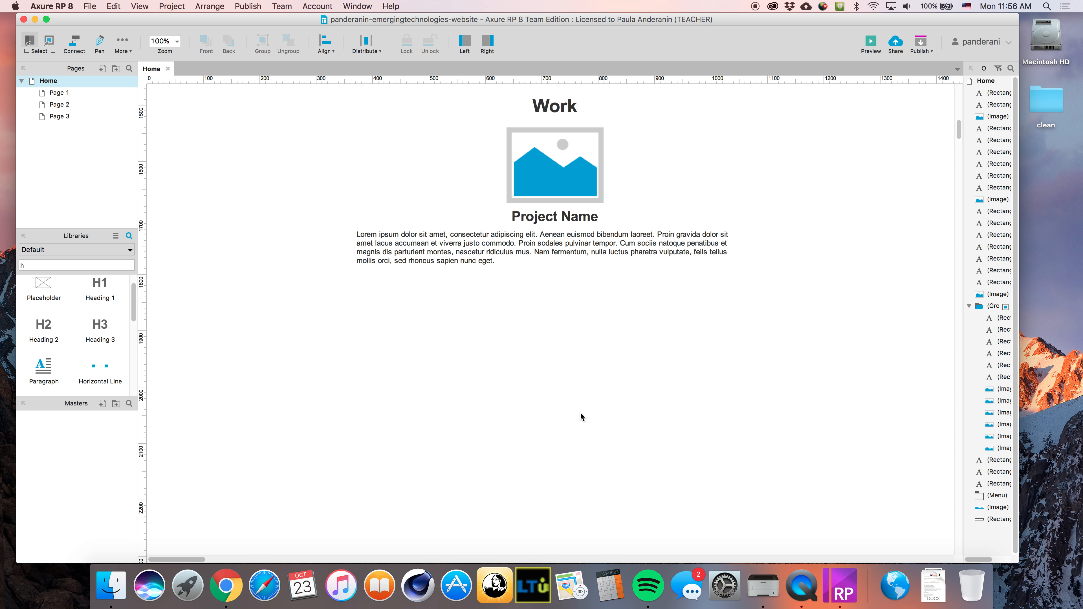
scroll(555, 308, "up", 6)
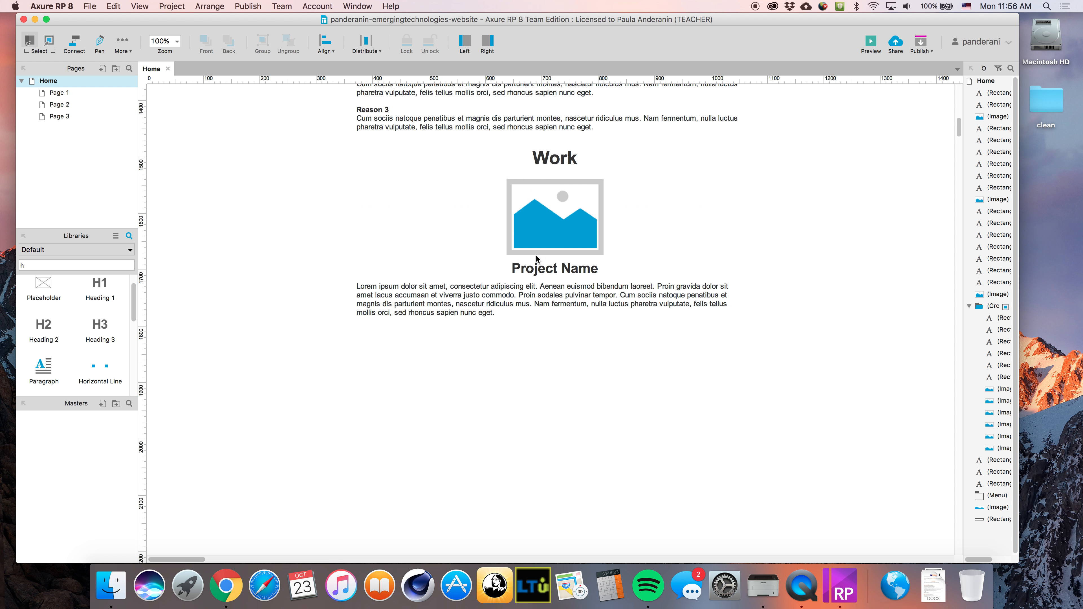
Widen the Work image on both sides to 668 wide
left_click(507, 291)
left_click_drag(466, 295, 354, 300)
left_click_drag(638, 300, 733, 299)
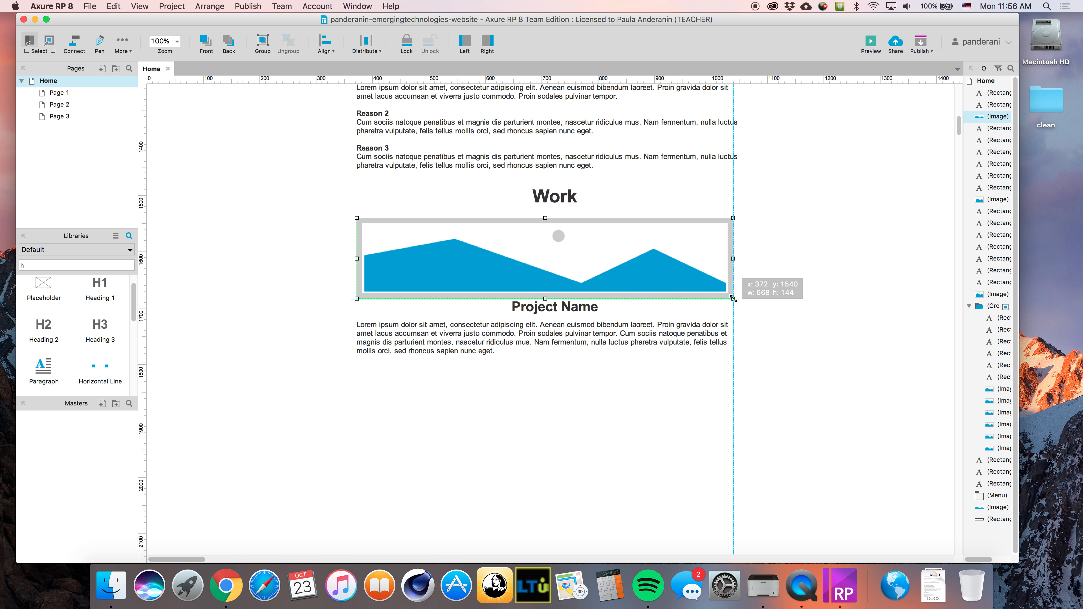
left_click(774, 325)
Move Project Name and its paragraph down below the widened image
left_click(588, 307)
left_click(638, 333, "shift")
left_click_drag(638, 333, 638, 354)
left_click(814, 344)
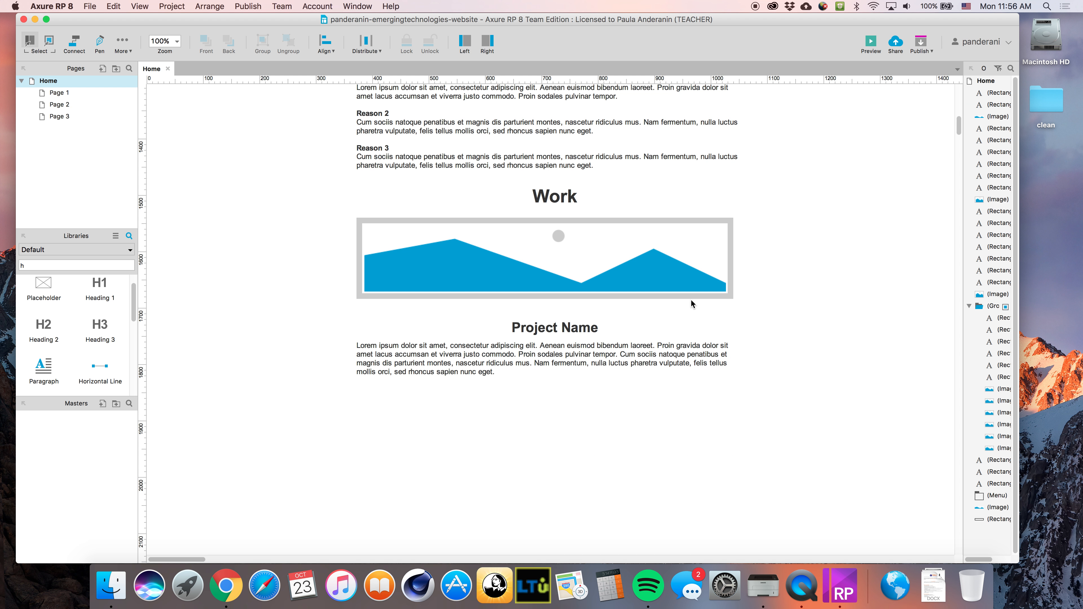
scroll(664, 441, "down", 10)
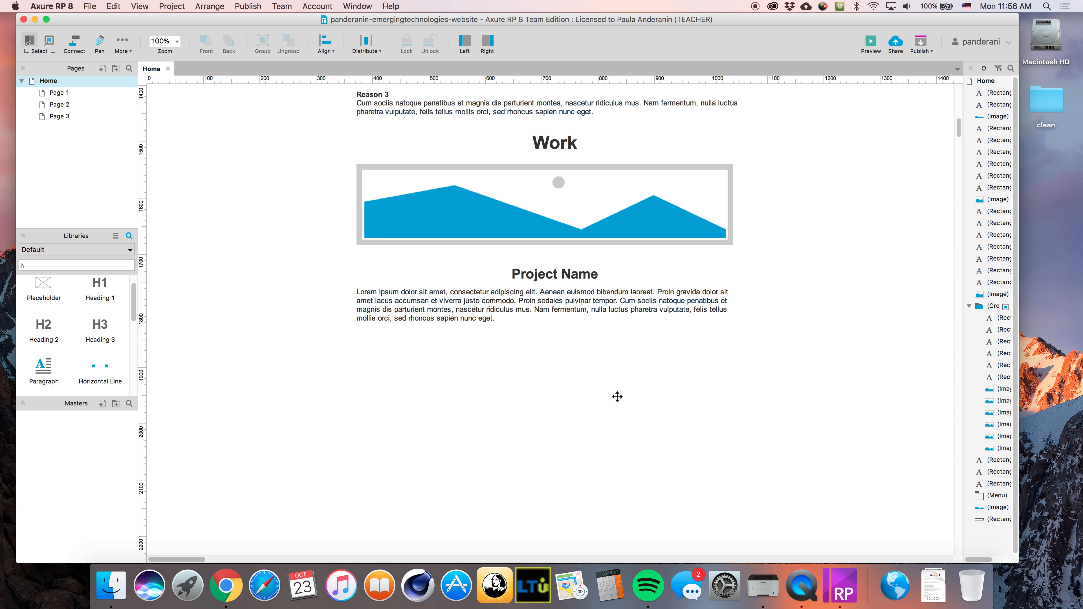
scroll(535, 356, "down", 6)
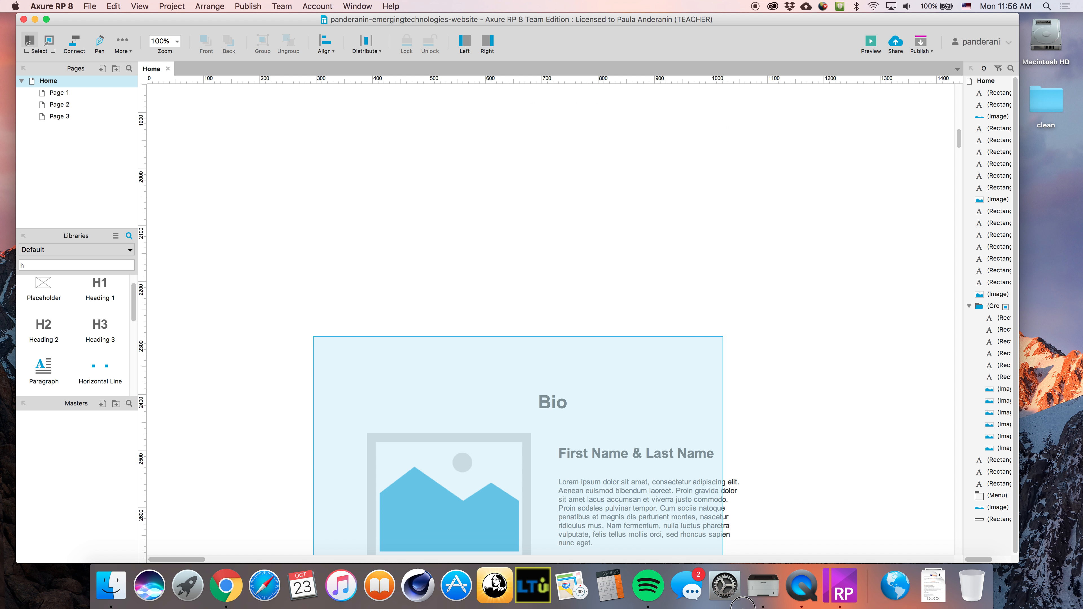
scroll(539, 201, "up", 8)
Paste the lorem ipsum text repeatedly so the paragraph holds six copies
left_click(533, 183)
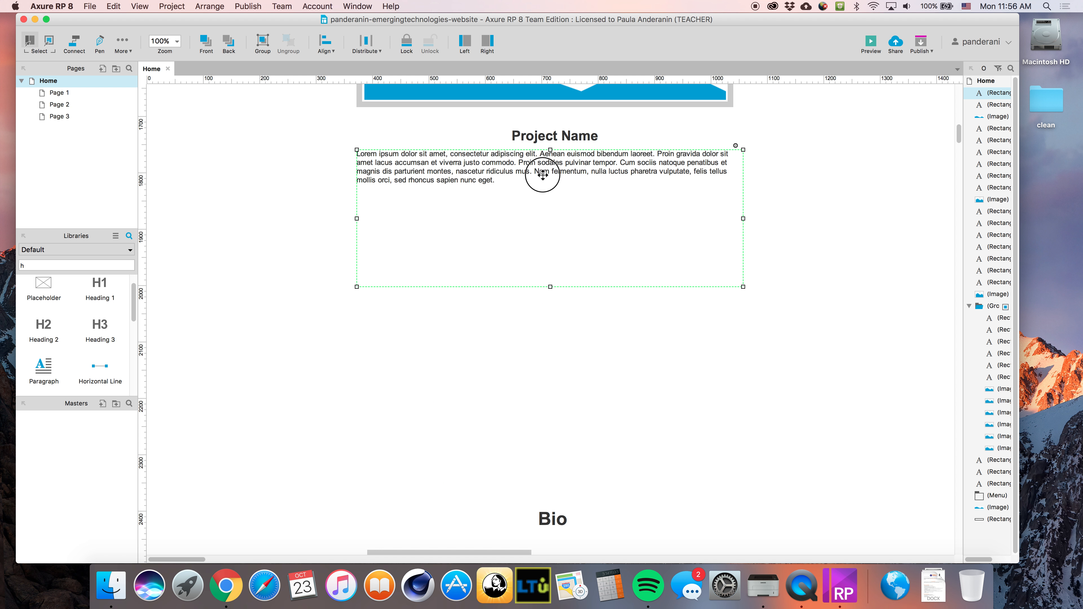
double_click(523, 183)
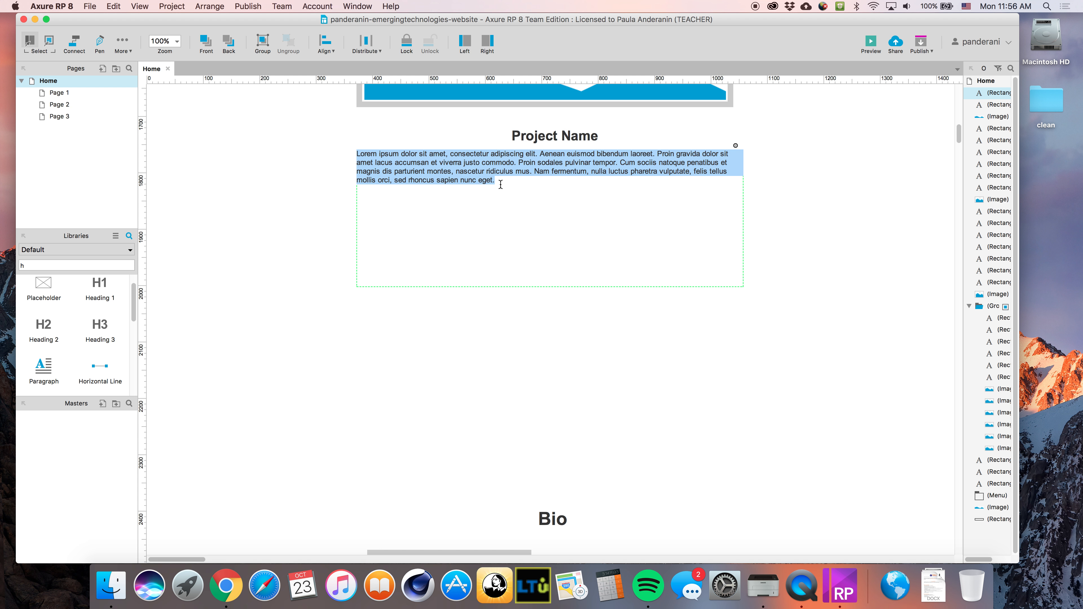
key("Escape")
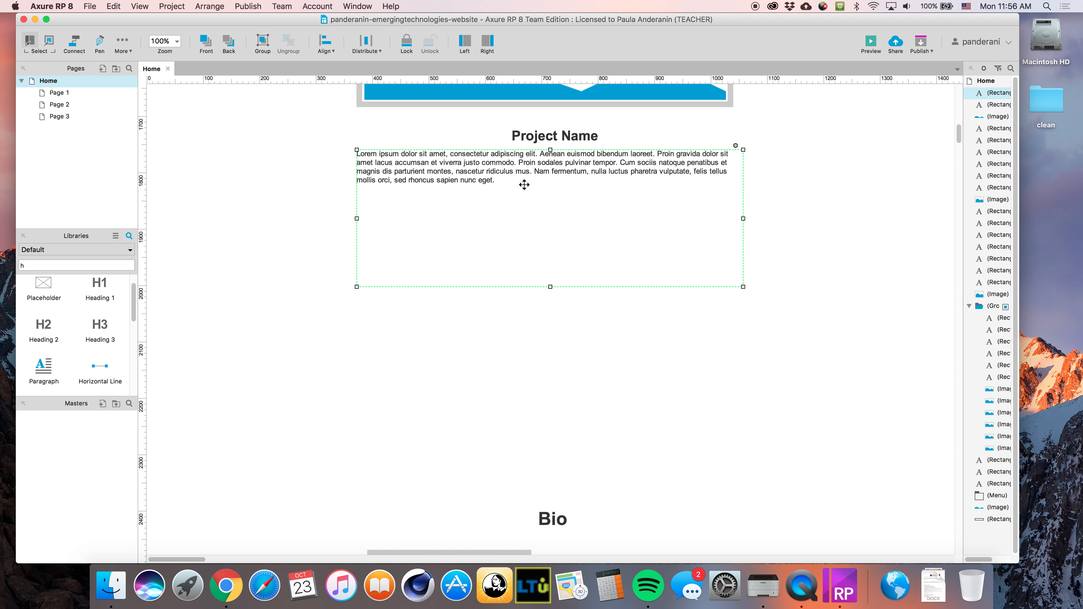
double_click(524, 184)
key("super+c")
key("Right")
key("Return")
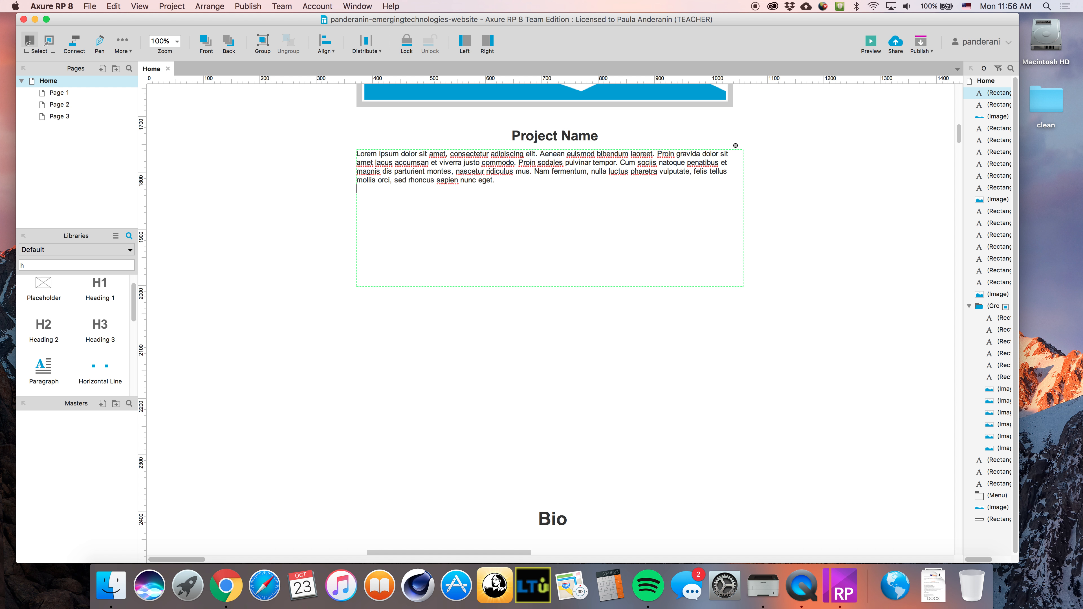
key("super+v")
key("Return")
key("Return")
key("super+v")
key("Return")
key("Return")
key("super+v")
key("Return")
key("Return")
key("super+v")
key("Return")
key("Return")
key("super+v")
left_click(610, 263)
scroll(627, 351, "down", 5)
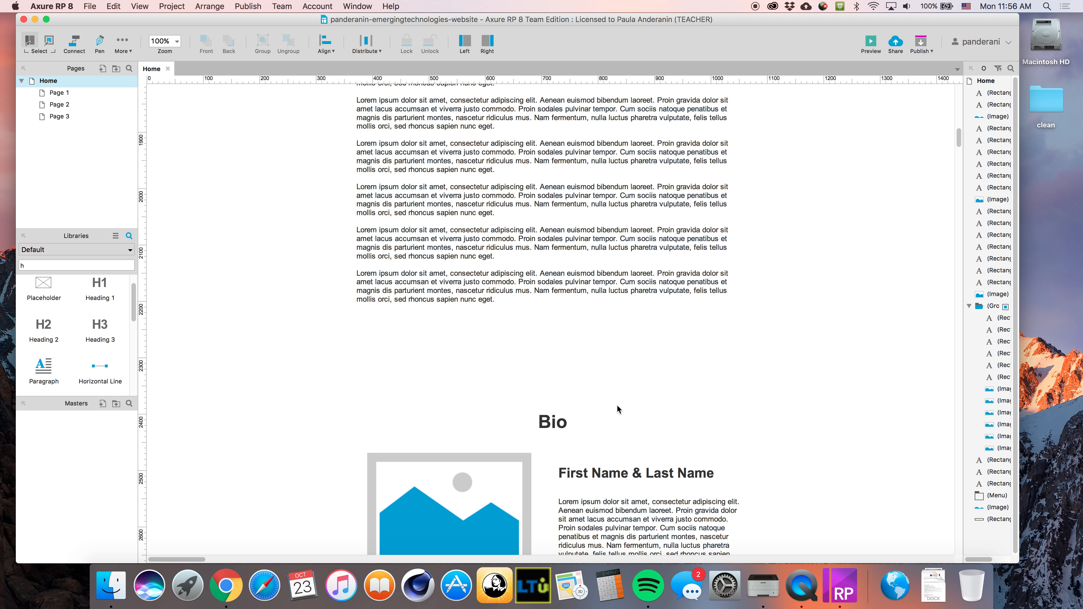
Select all page objects with Cmd+A and apply Align Center
scroll(785, 514, "down", 6)
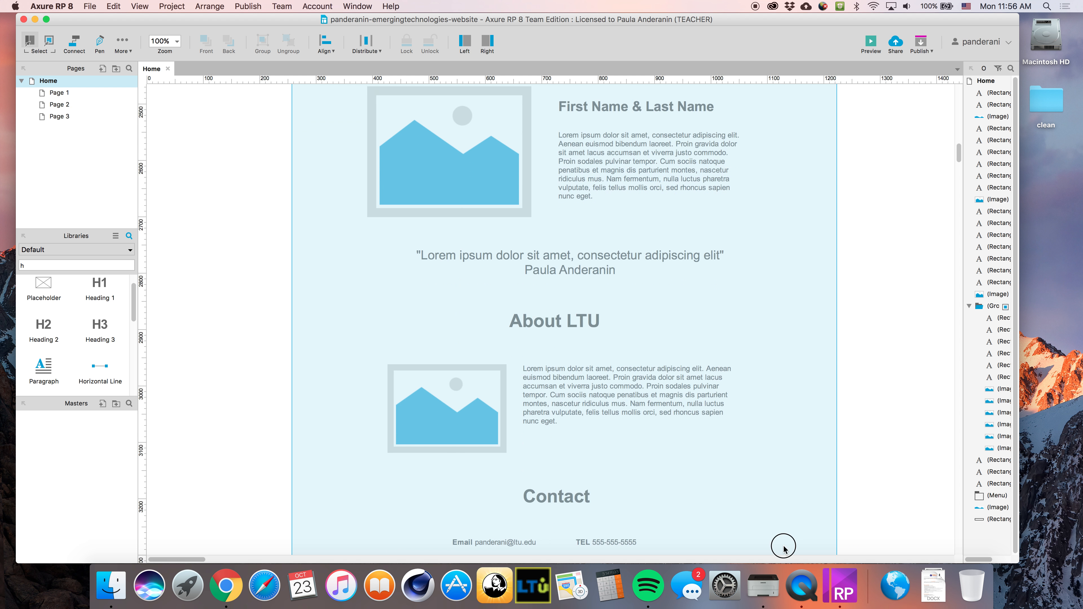
scroll(744, 235, "up", 20)
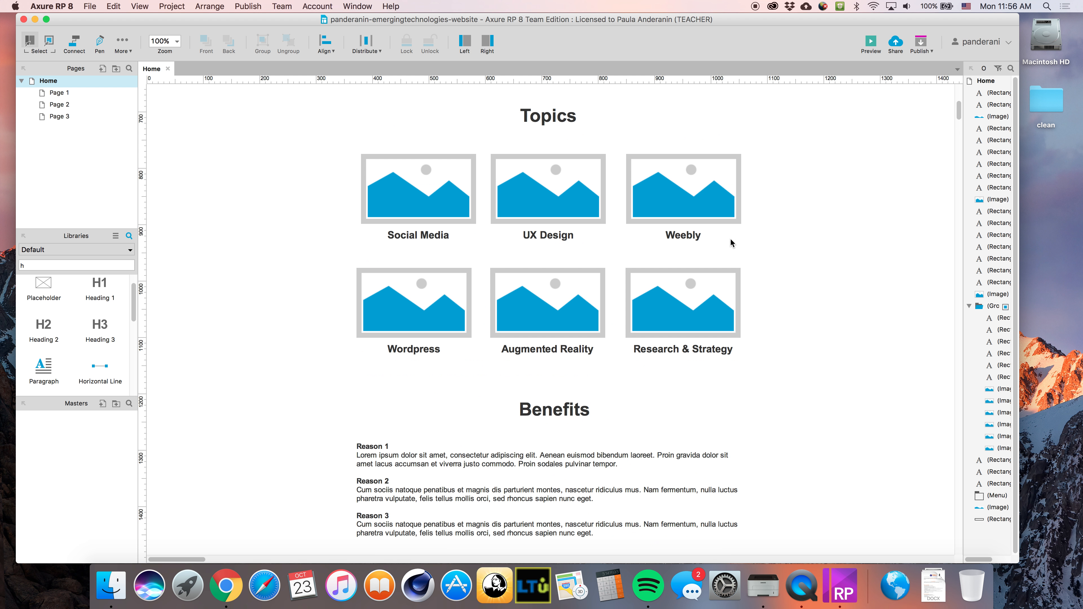
left_click(433, 177)
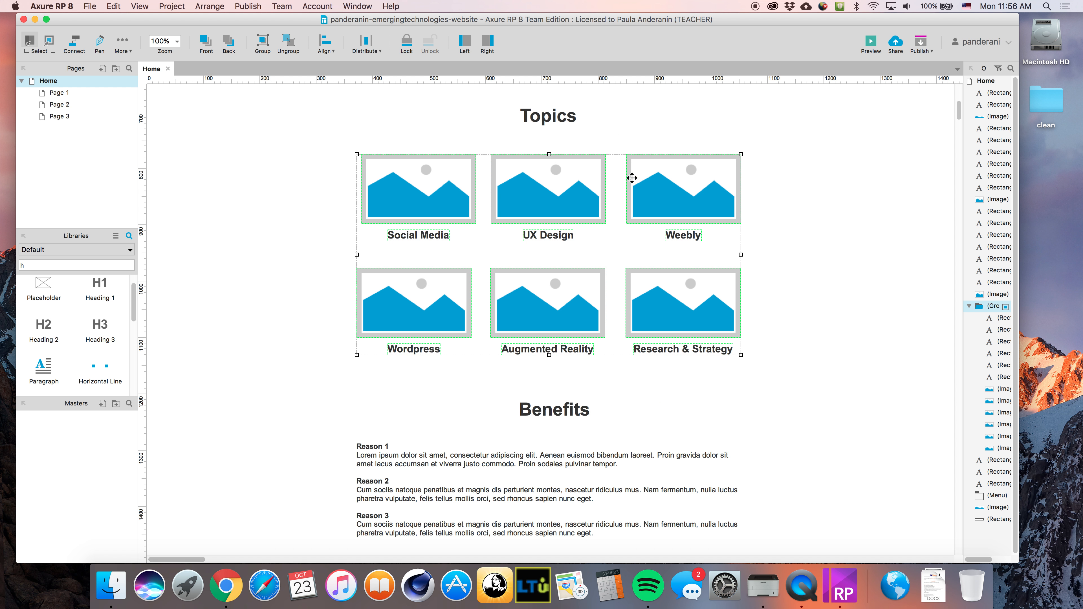
scroll(632, 178, "up", 4)
key("super+a")
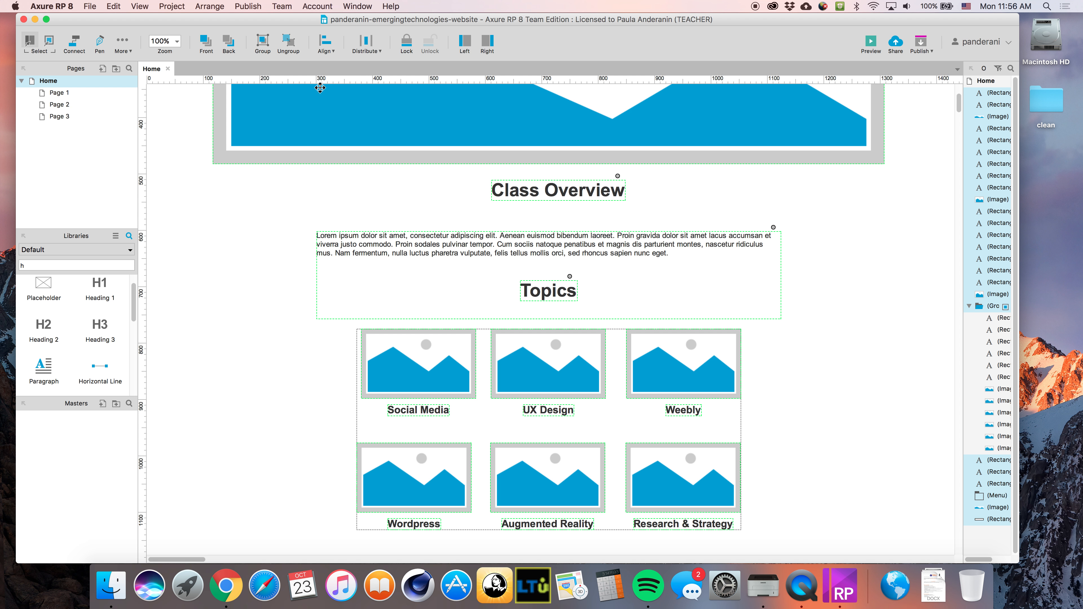
left_click(324, 44)
left_click(348, 70)
left_click(861, 324)
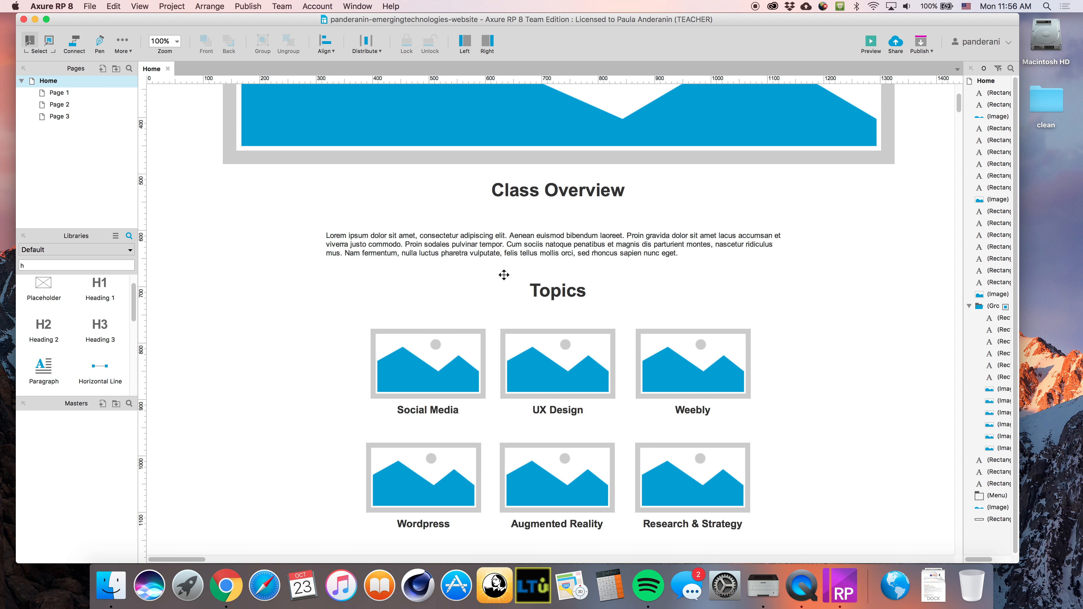
scroll(503, 274, "down", 10)
scroll(522, 294, "down", 20)
scroll(579, 349, "down", 7)
Move the Bio name and paragraph right and the Bio image left
left_click(570, 248)
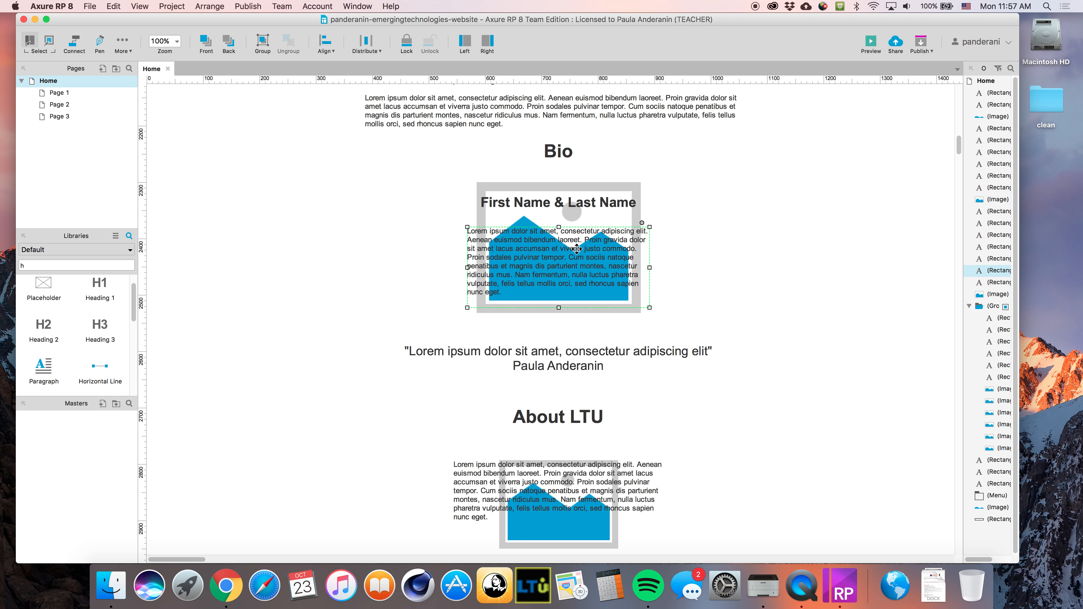
left_click(579, 205, "shift")
left_click_drag(600, 203, 657, 200)
left_click_drag(503, 186, 394, 191)
left_click(802, 424)
Place the About LTU text on the left and its image on the right
scroll(802, 423, "down", 4)
scroll(800, 424, "down", 3)
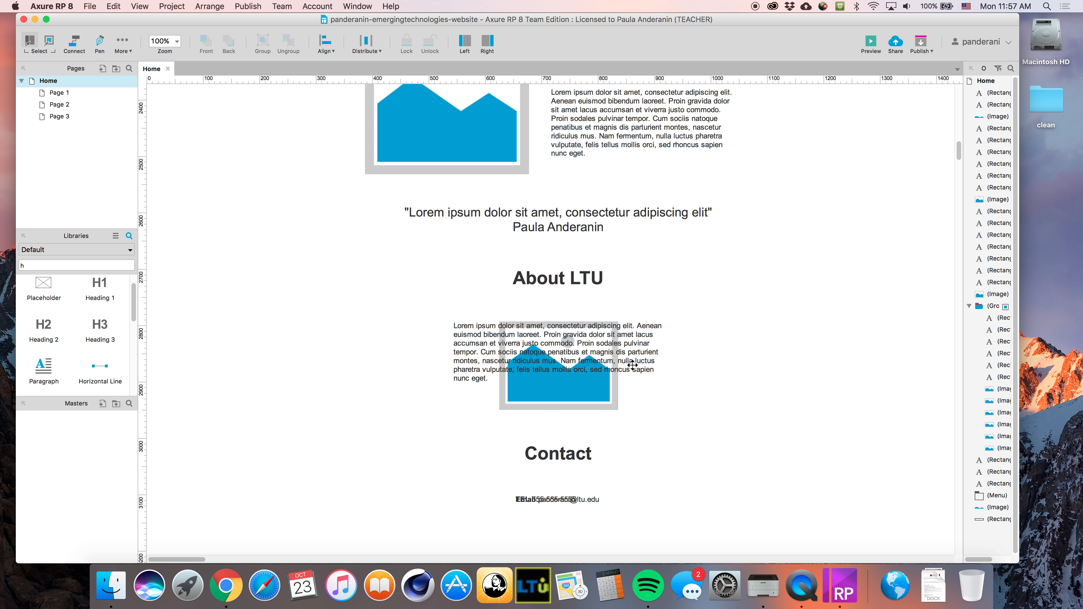
left_click_drag(582, 399, 641, 394)
left_click_drag(641, 394, 498, 392)
left_click_drag(599, 380, 708, 382)
left_click(569, 390)
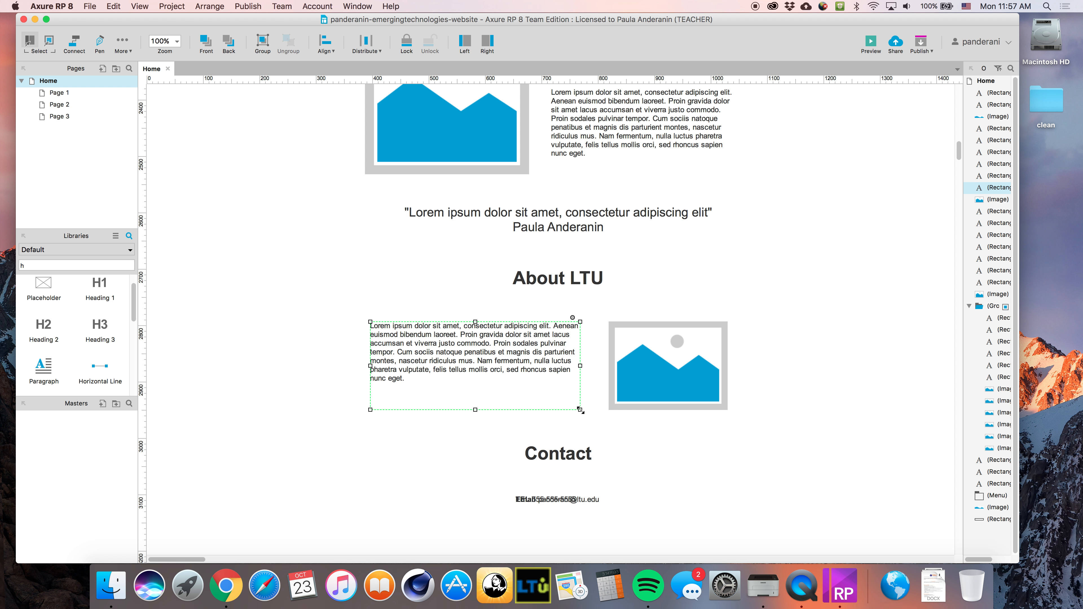
Enlarge the About LTU text box and bring its image closer to the text
left_click_drag(580, 410, 553, 414)
left_click(607, 422)
left_click(483, 351)
left_click(817, 418)
left_click(696, 384)
left_click_drag(608, 365, 571, 365)
left_click(773, 452)
Separate the Contact email and TEL lines and centre them on one line
scroll(620, 457, "down", 4)
left_click(554, 423)
left_click_drag(500, 425, 439, 425)
left_click_drag(527, 421, 291, 424)
left_click(429, 423, "shift")
left_click_drag(445, 420, 622, 426)
left_click(750, 483)
scroll(751, 484, "down", 2)
scroll(718, 481, "up", 1)
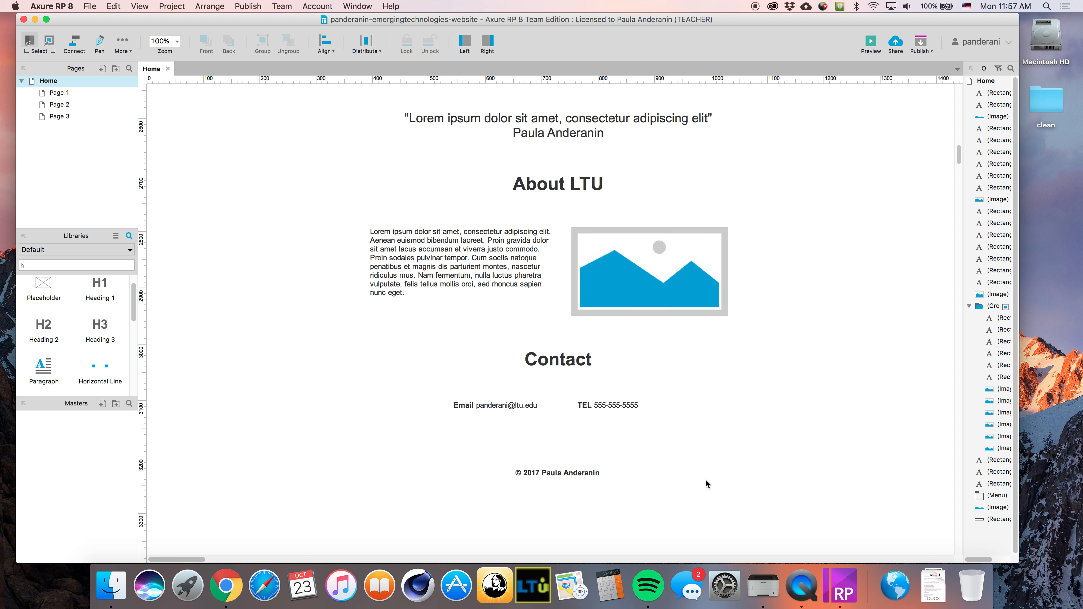
scroll(699, 477, "up", 15)
scroll(694, 475, "up", 12)
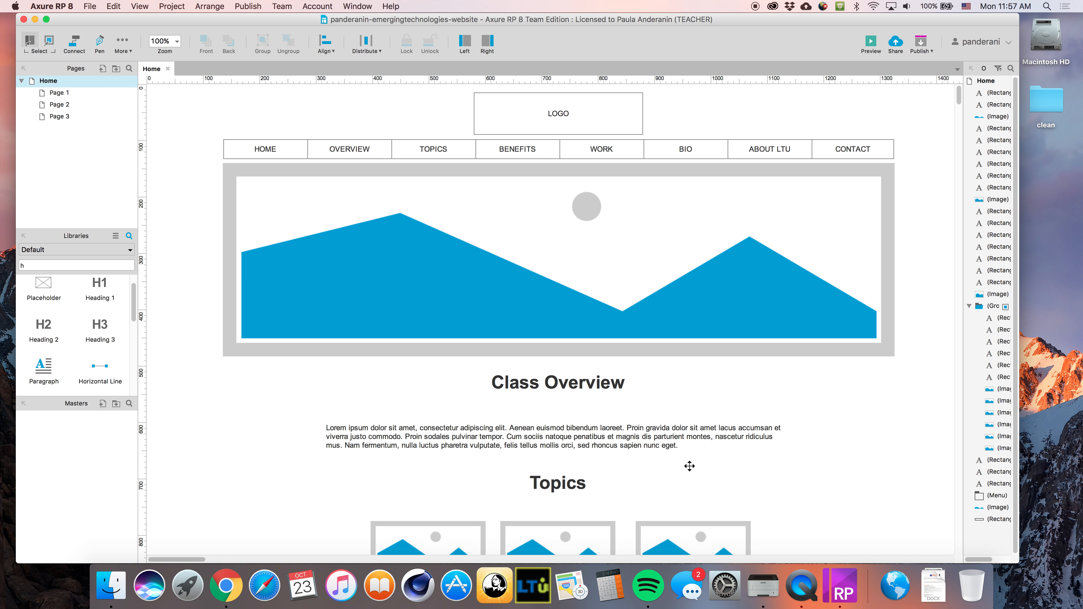
scroll(614, 421, "down", 6)
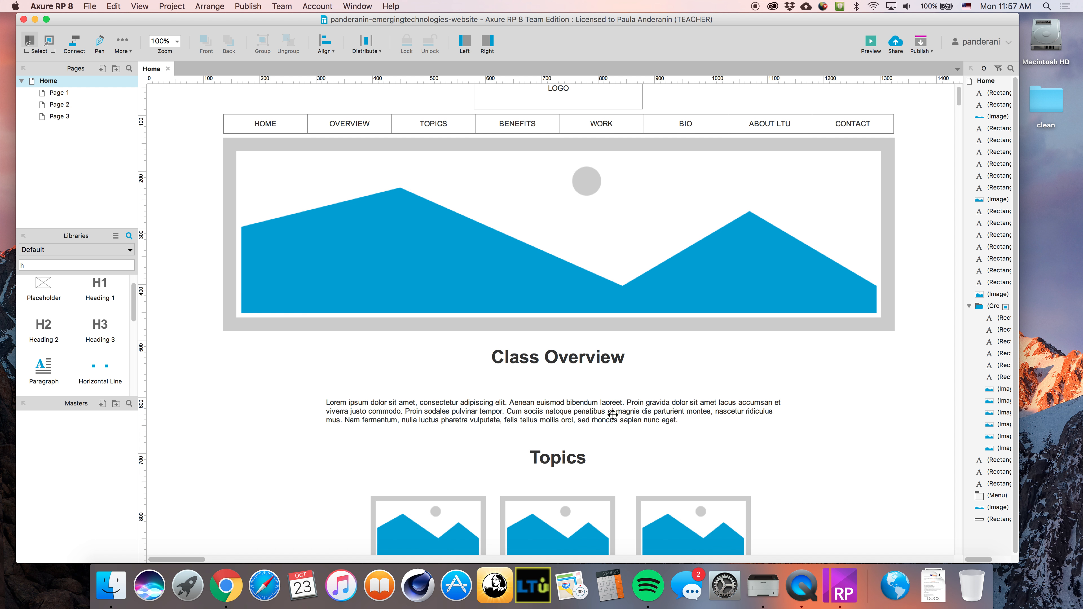
scroll(611, 412, "down", 6)
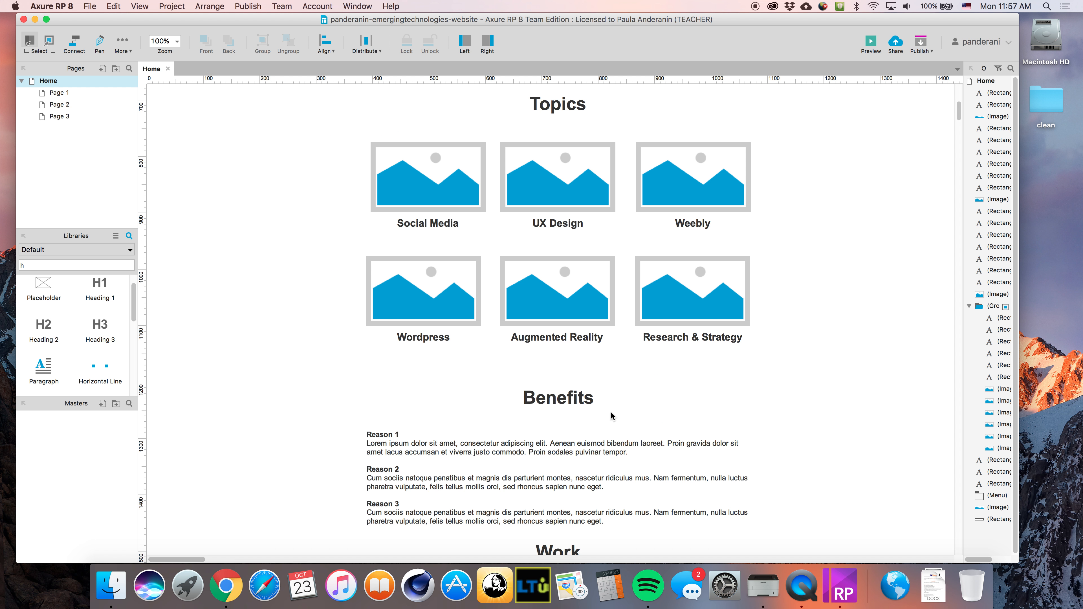